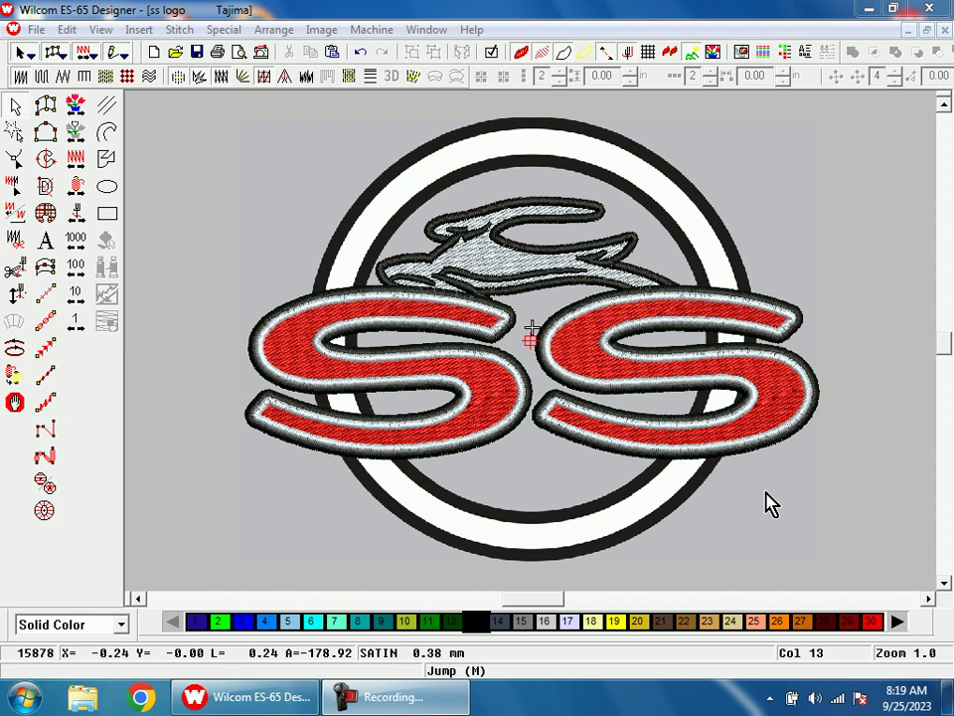
Step: Turn off the realistic stitch preview and move the stitch position to the start of the design
key("ctrl+a")
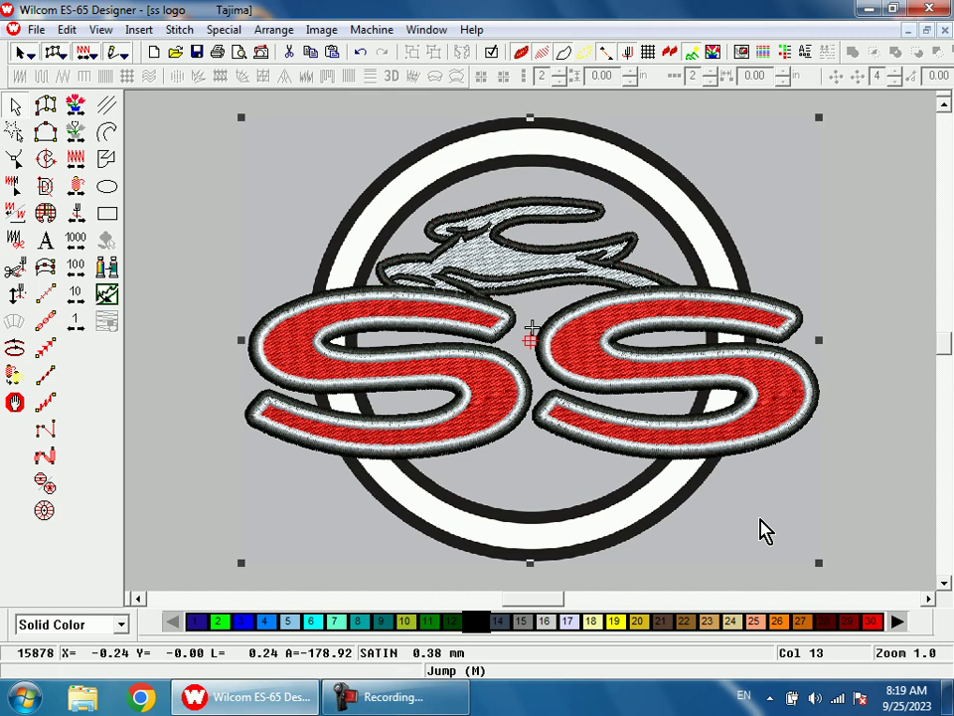
left_click(869, 508)
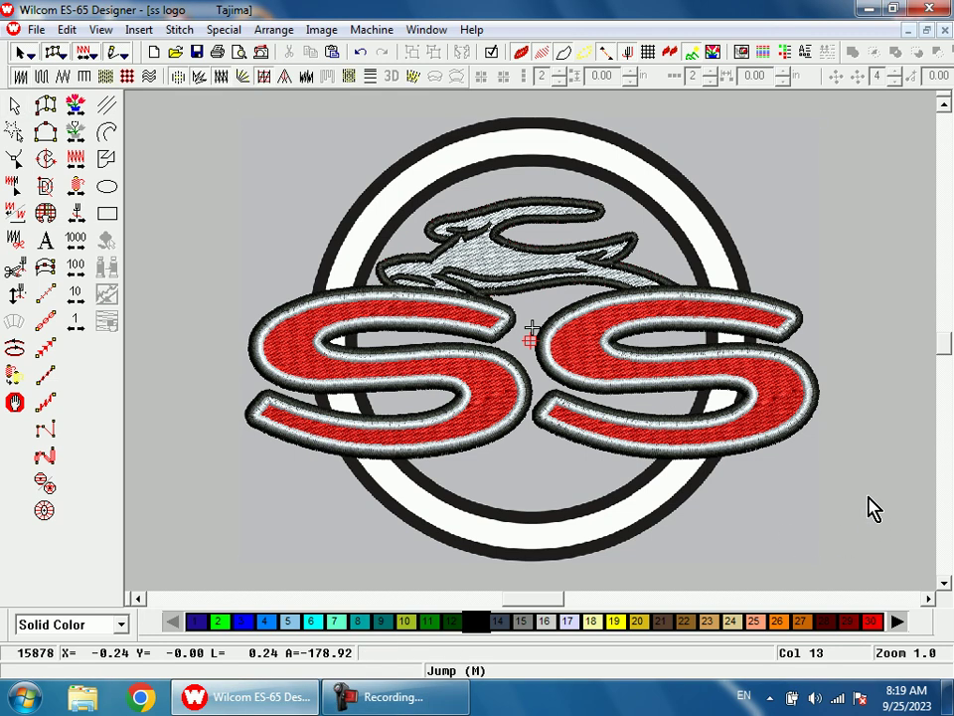
key("ctrl+a")
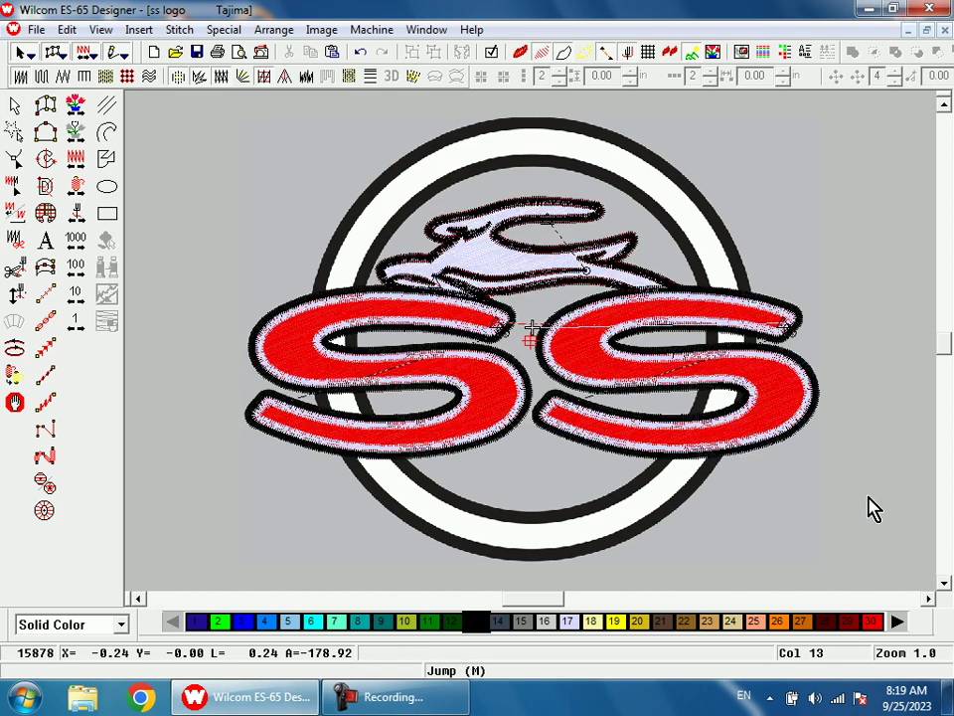
left_click(75, 106)
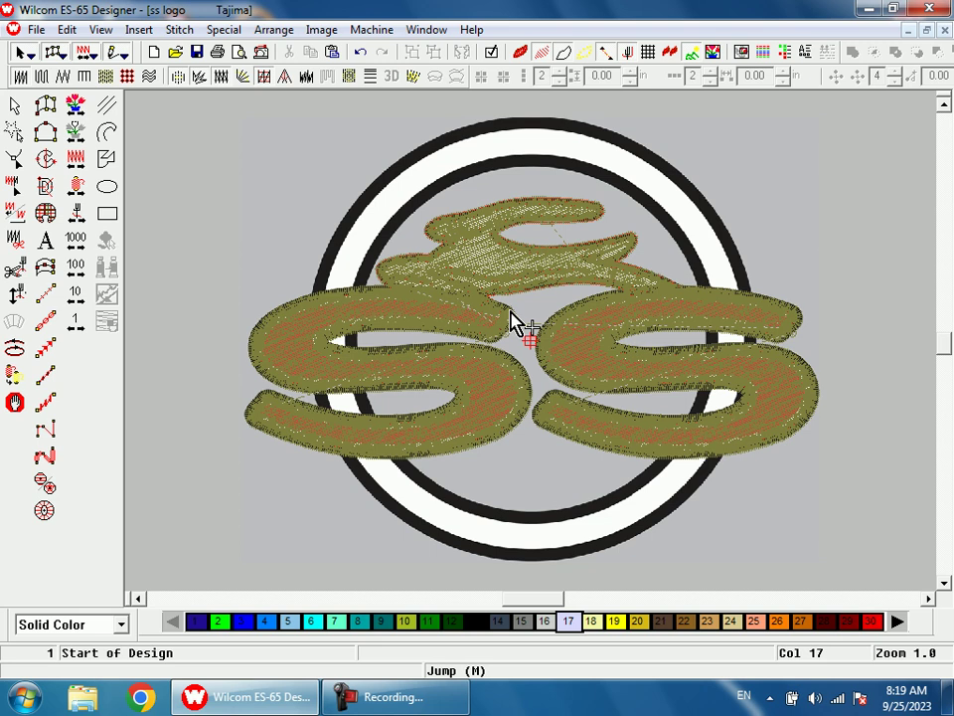
left_click(78, 108)
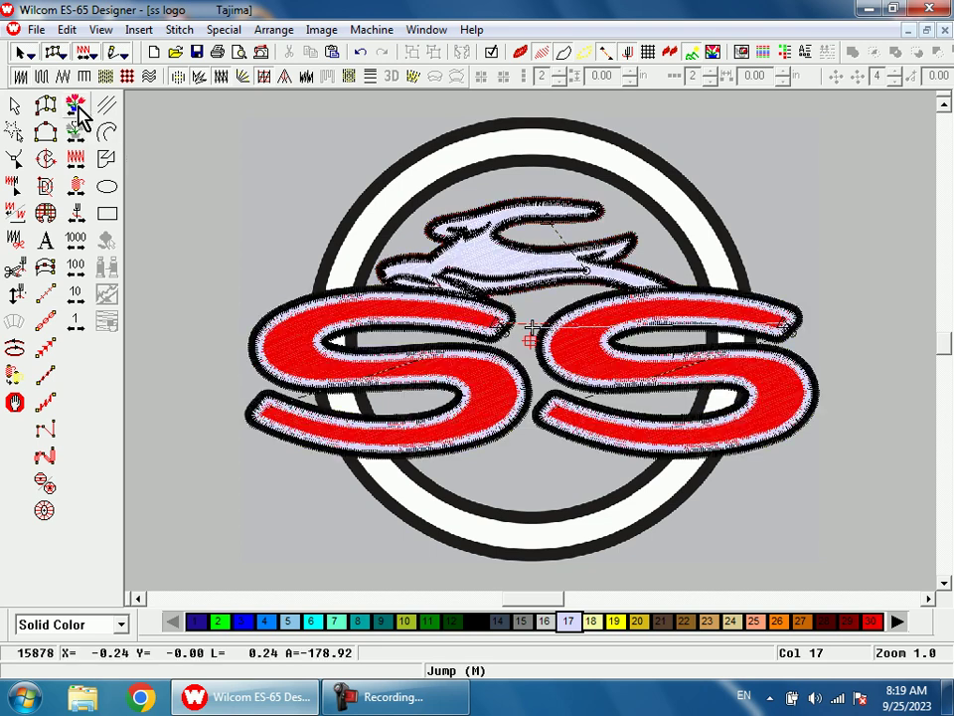
left_click(78, 108)
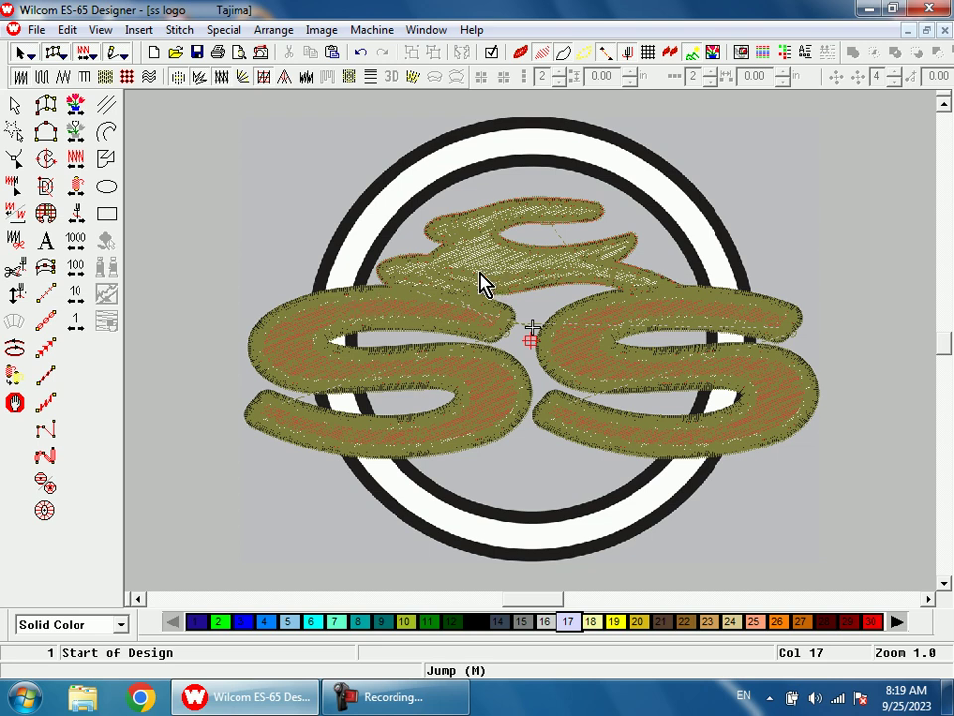
Step: Start a satin column on the ring's outer black band above the left S, placing the first two point pairs
left_click(705, 155)
left_click_drag(313, 250, 383, 362)
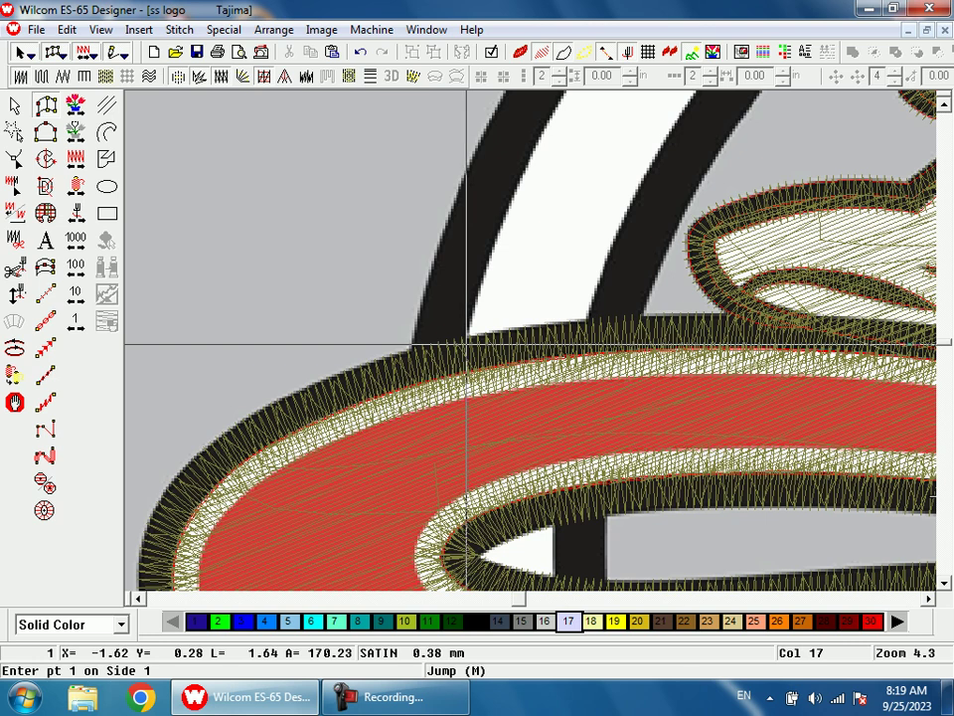
left_click(466, 345)
left_click(411, 355)
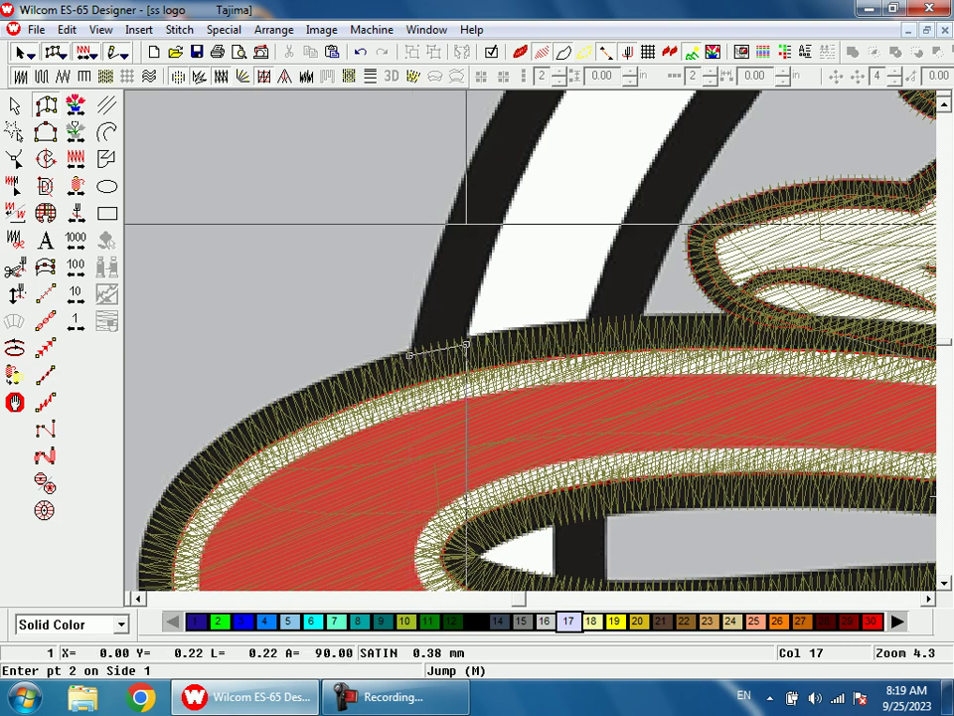
left_click(459, 185)
left_click(509, 205)
Step: Continue the outer band's satin column along the upper-left arc to the ring's crest with three more point pairs
key("shift+z")
key("shift+z")
key("b")
left_click_drag(570, 158, 645, 334)
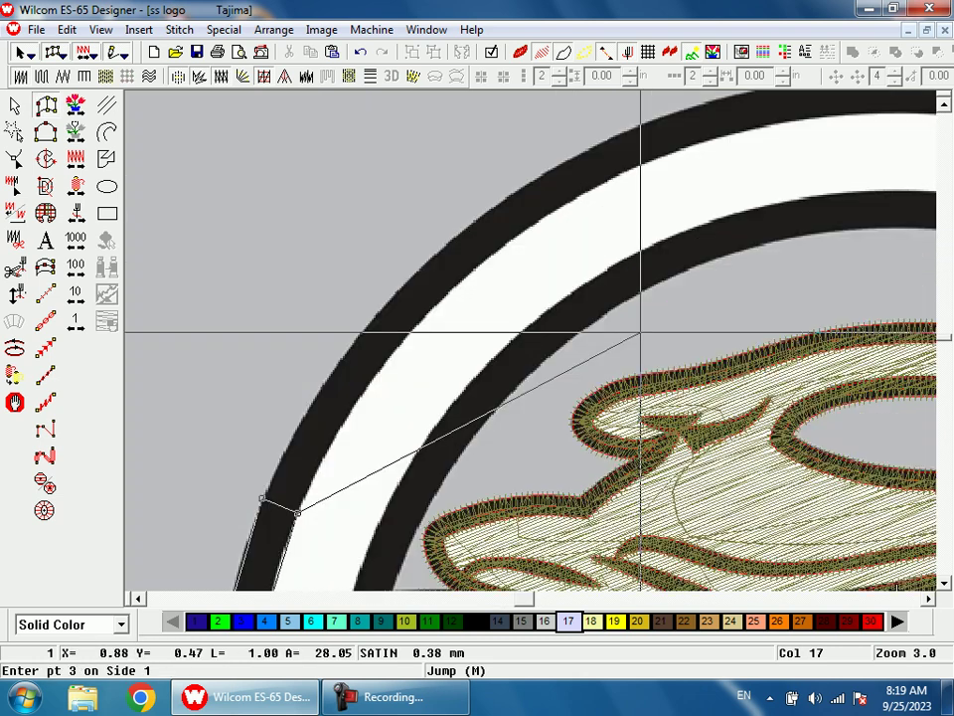
left_click(450, 291)
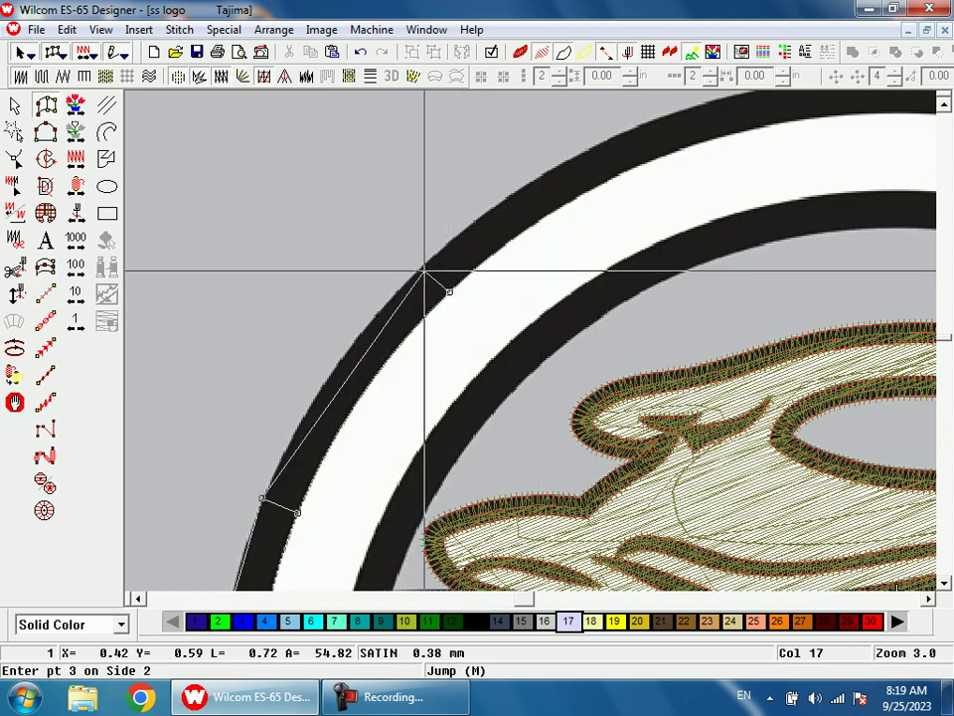
left_click(423, 266)
left_click(557, 262)
left_click(546, 227)
left_click(781, 227)
left_click(781, 192)
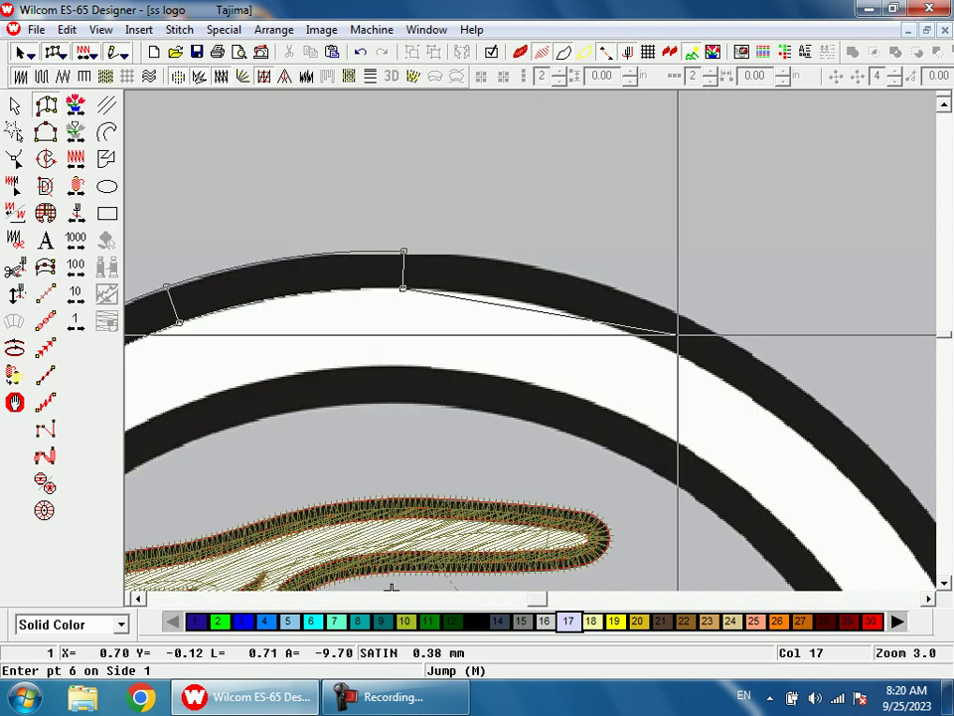
Step: Extend the outer band's column from the crest down to the right S with three point pairs and generate its stitches
left_click(652, 330)
left_click(668, 313)
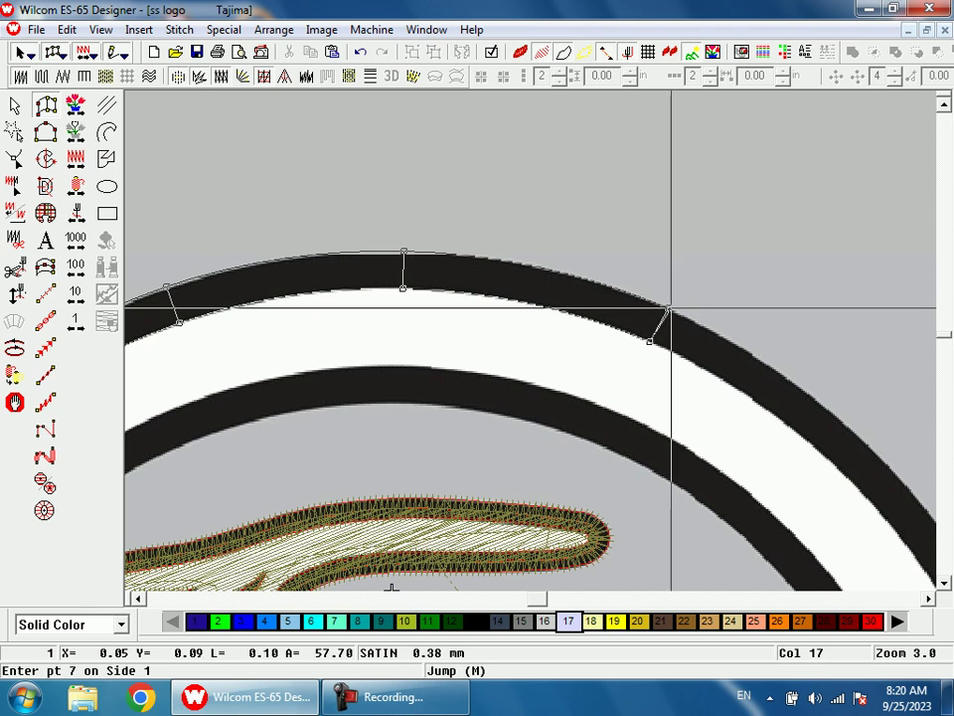
key("0")
key("b")
left_click_drag(591, 340, 641, 464)
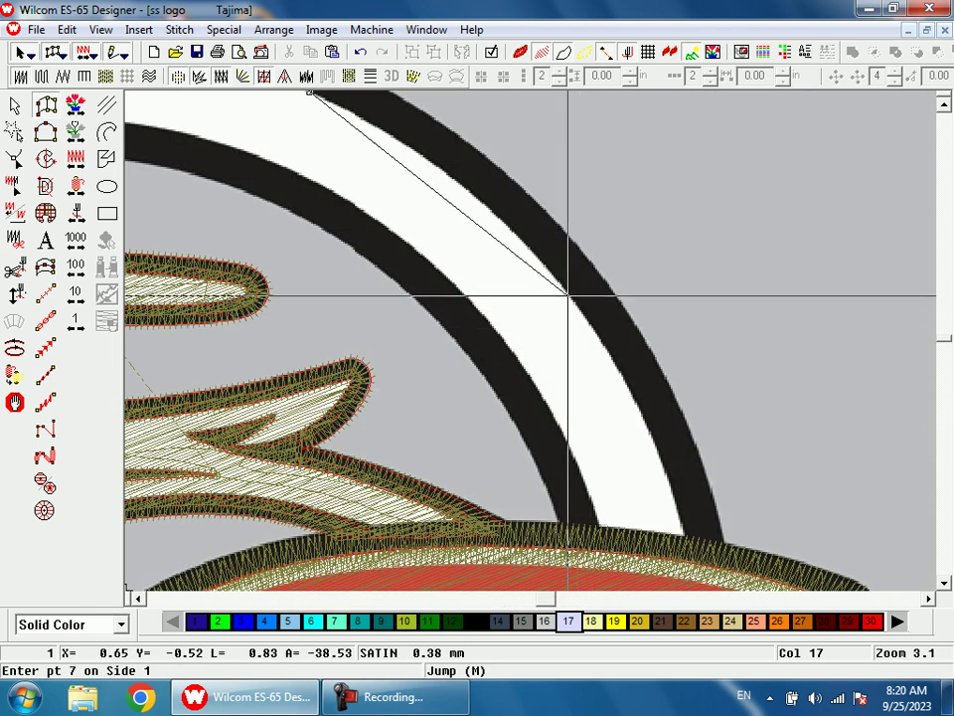
left_click(569, 292)
left_click(602, 275)
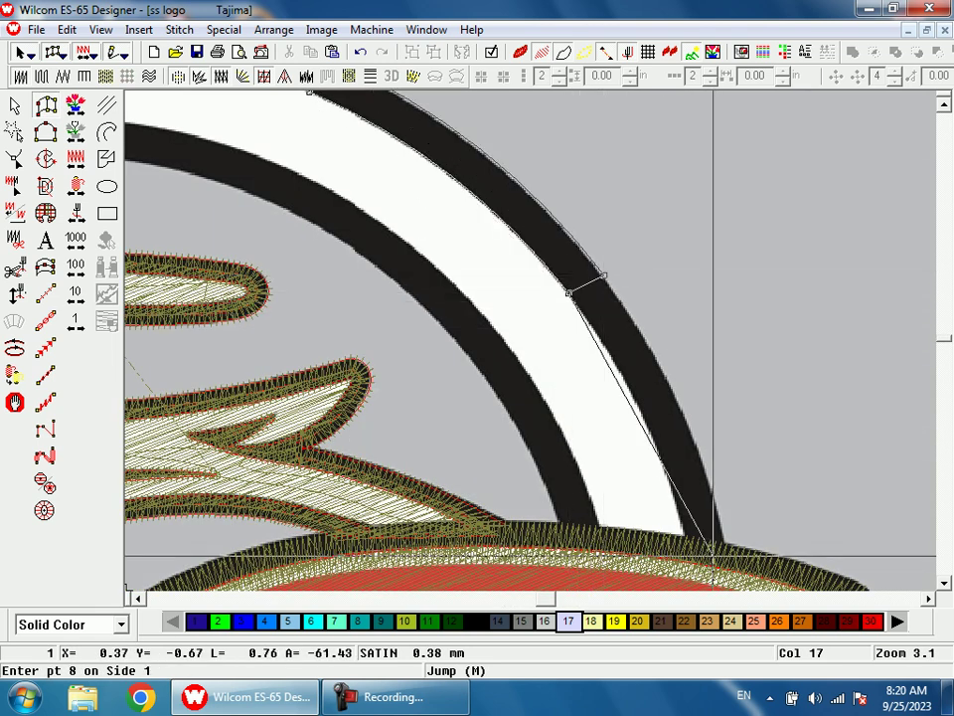
left_click(687, 542)
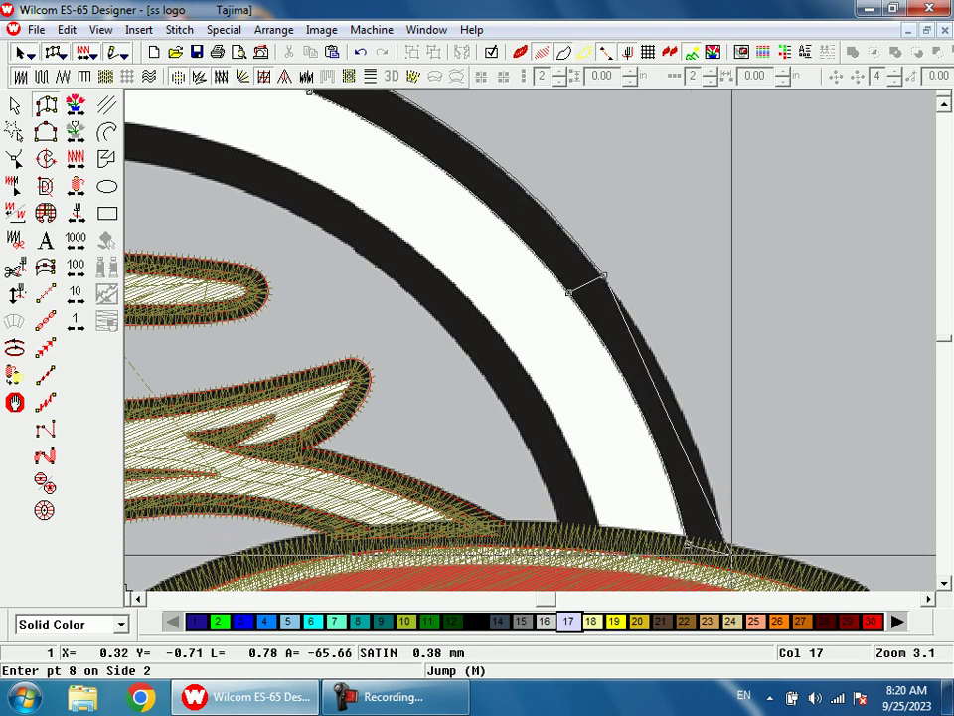
left_click(726, 545)
key("Return")
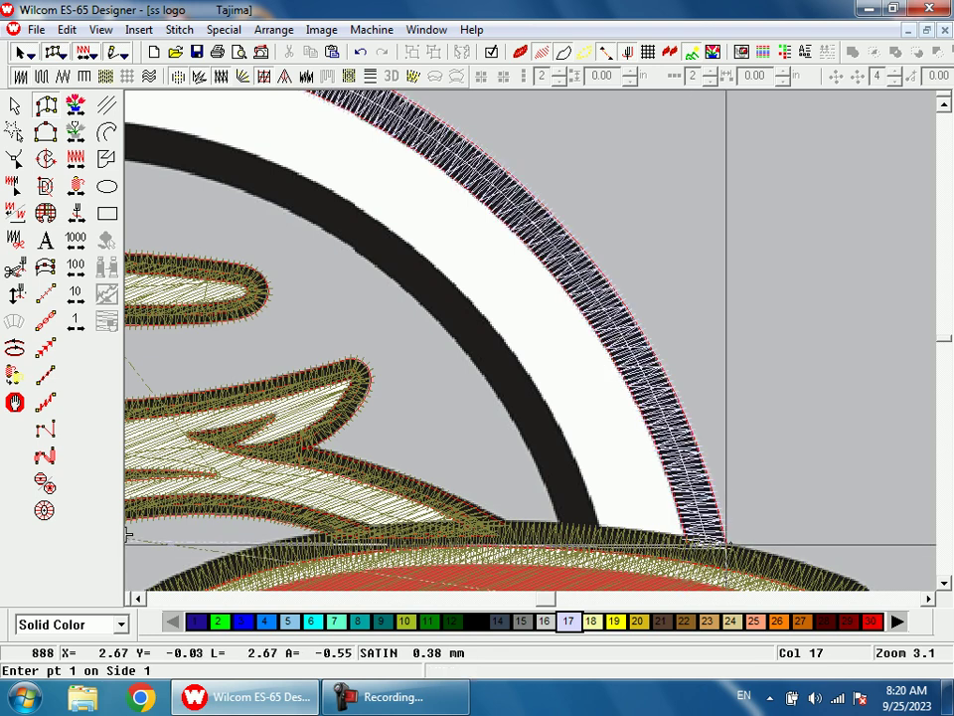
Step: Recolor the new outer arc black with color 13 and move the stitch position to its end
left_click(17, 105)
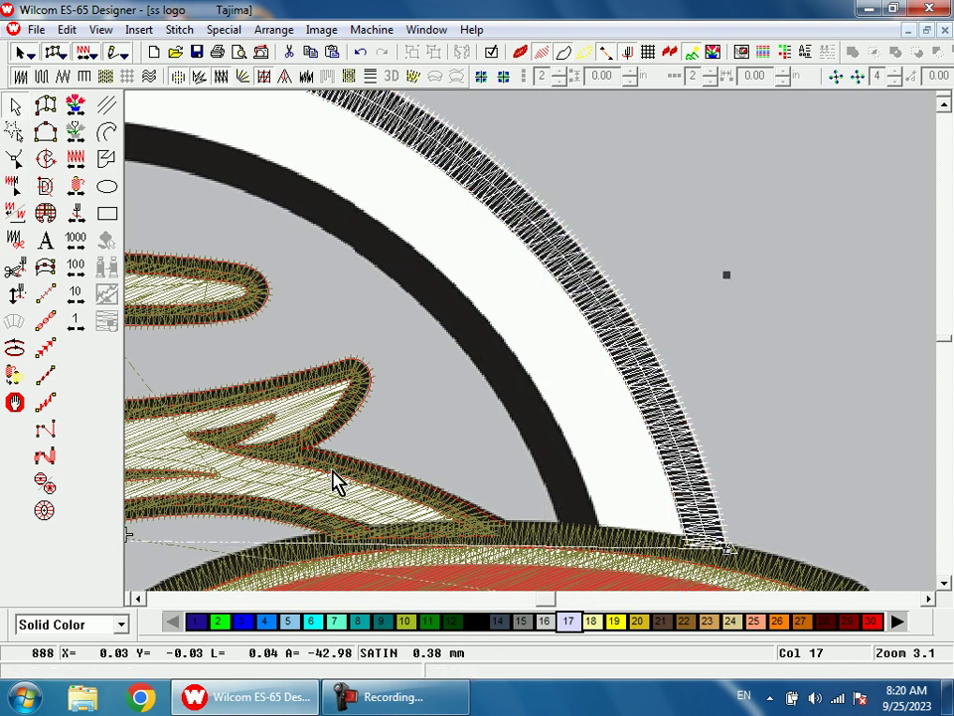
key("shift+z")
key("Escape")
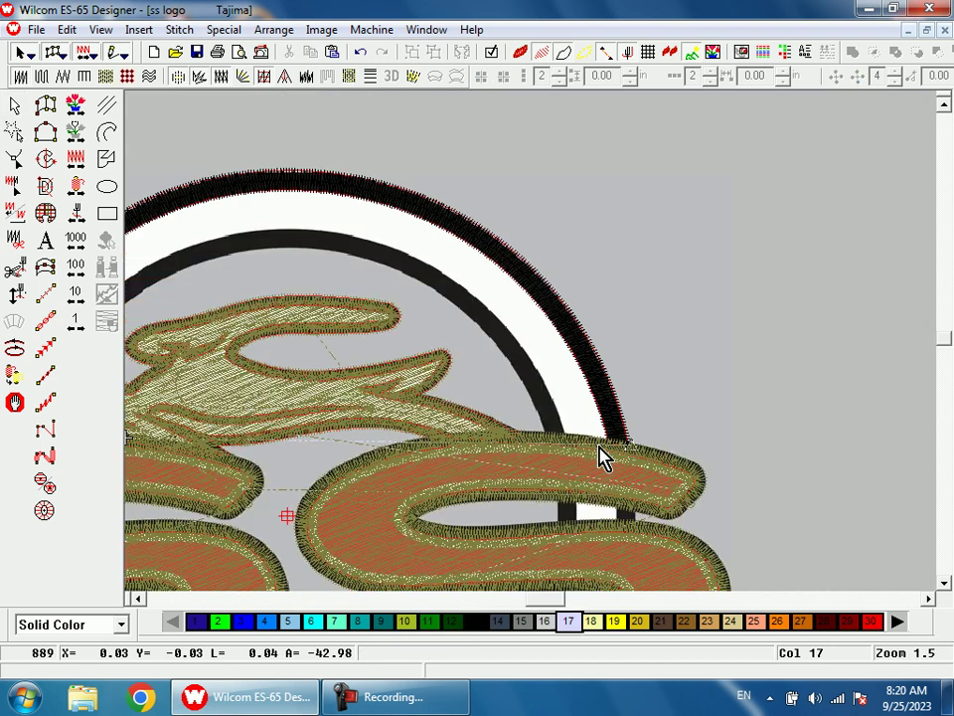
key("Home")
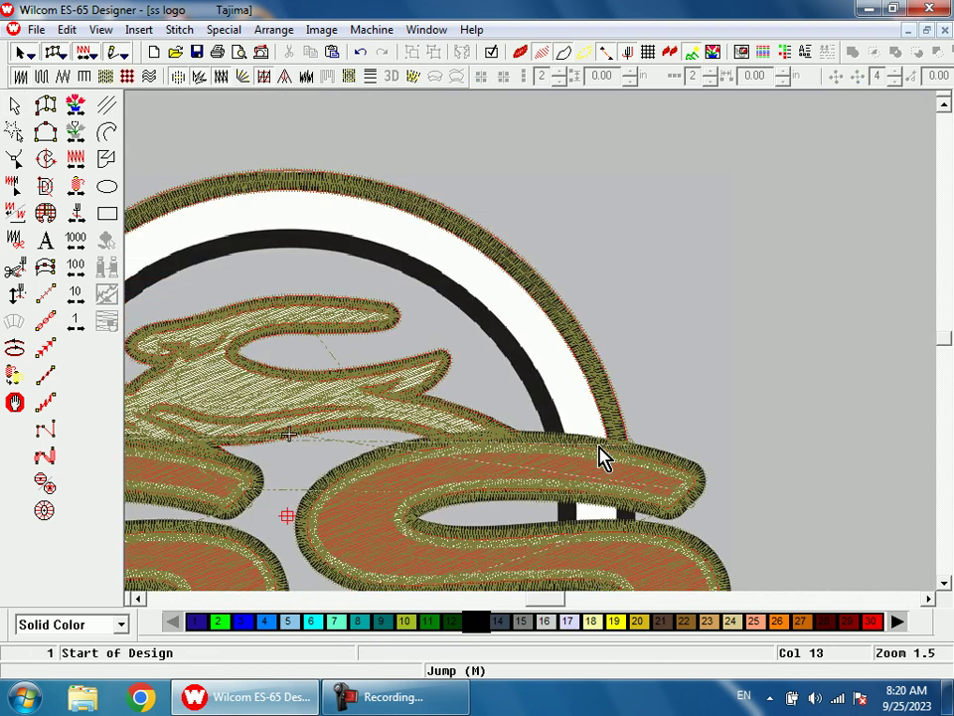
key("End")
Step: Connect the outer arc's end to the inner black band with a short run along the right S's upper edge
key("shift+z")
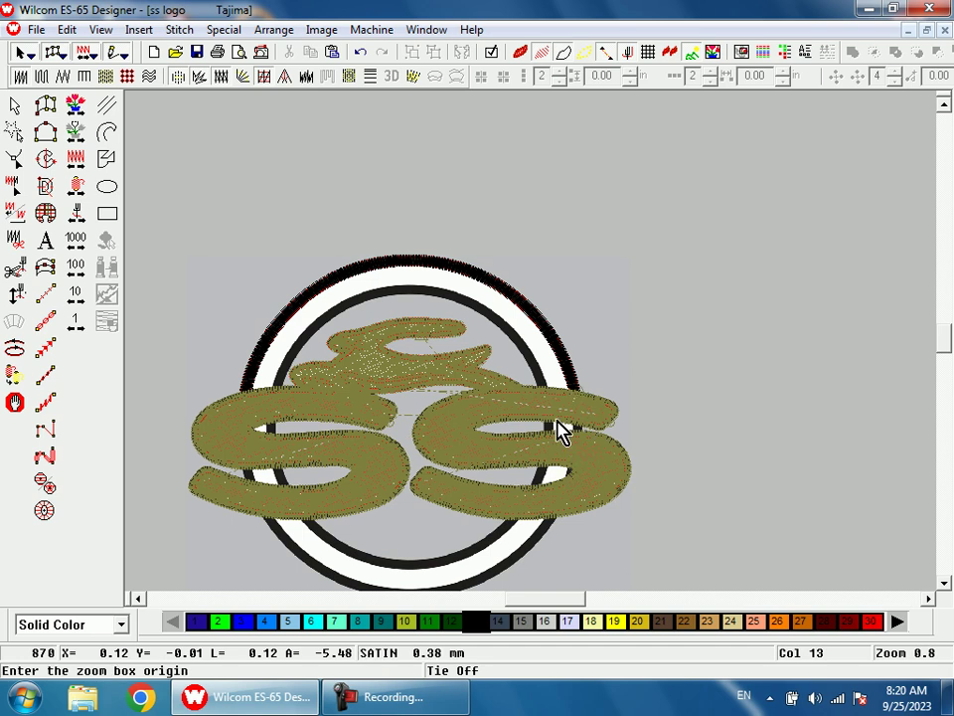
left_click_drag(557, 390, 589, 450)
key("Return")
key("space")
left_click(594, 246)
left_click(424, 218)
key("Return")
key("space")
Step: Start a satin column on the inner black band above the right S, placing the first two point pairs
left_click(424, 215)
left_click(373, 214)
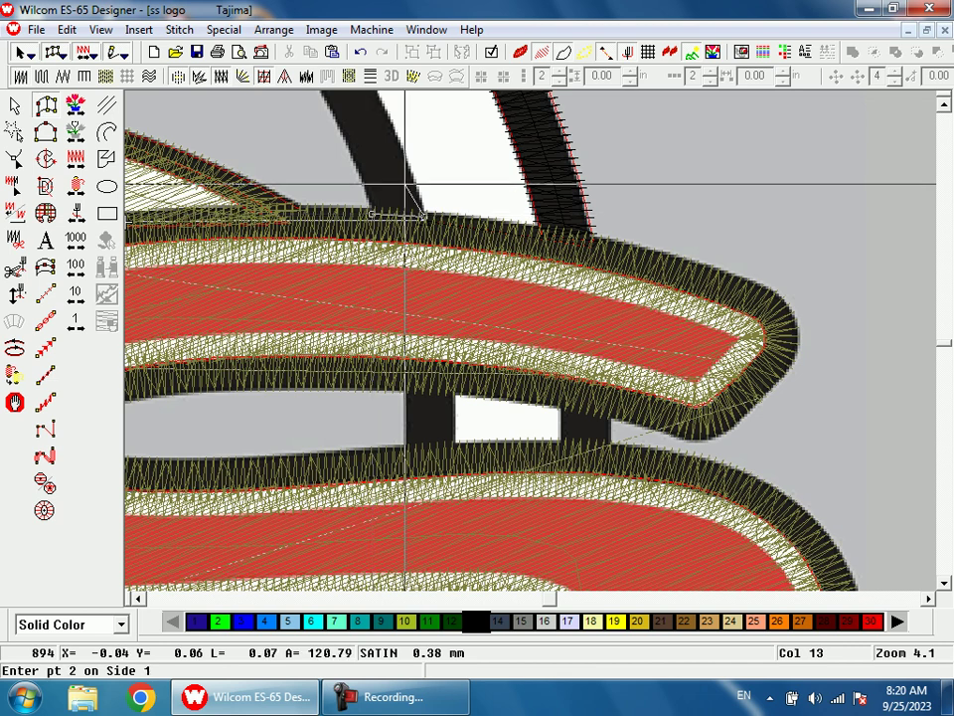
key("1")
key("b")
left_click_drag(459, 215, 531, 336)
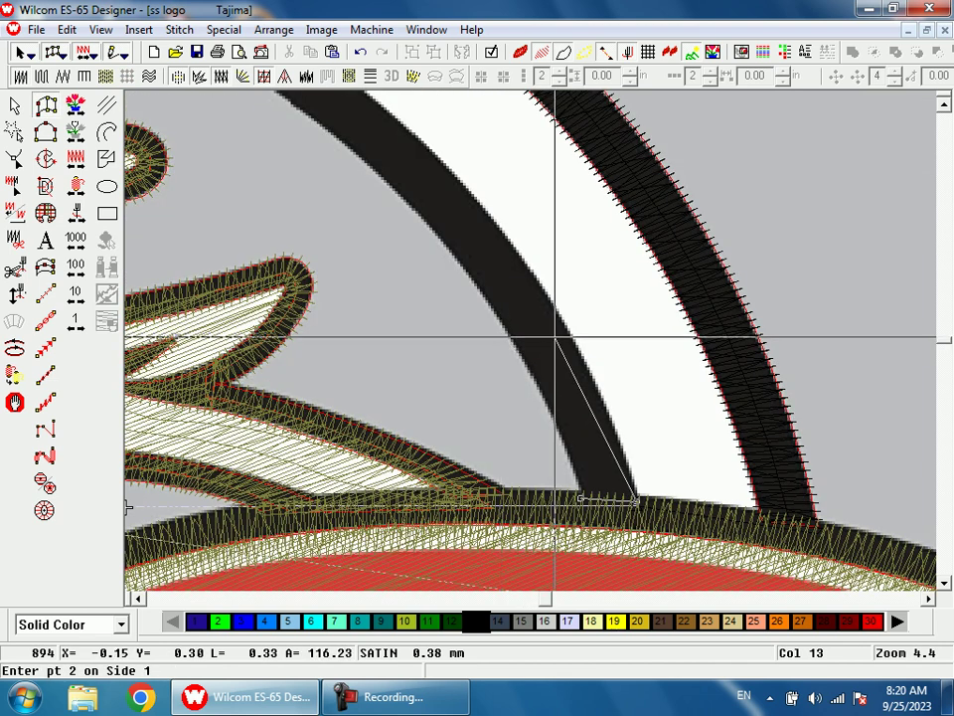
left_click(571, 336)
left_click(525, 360)
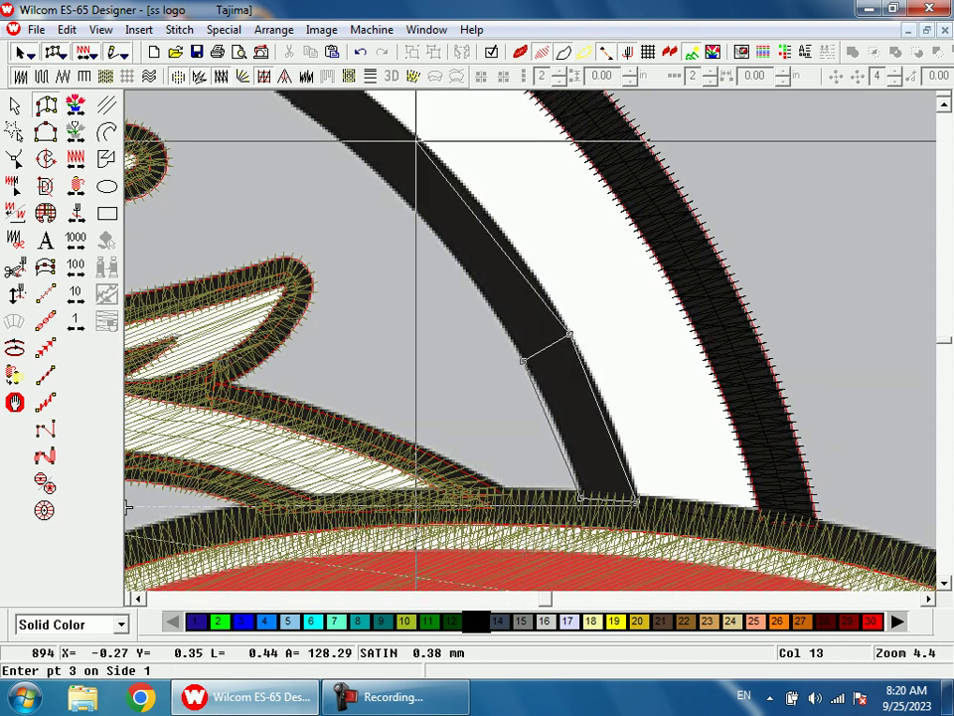
Step: Continue the inner band's satin column over the ring's crest with four more point pairs
left_click(445, 216)
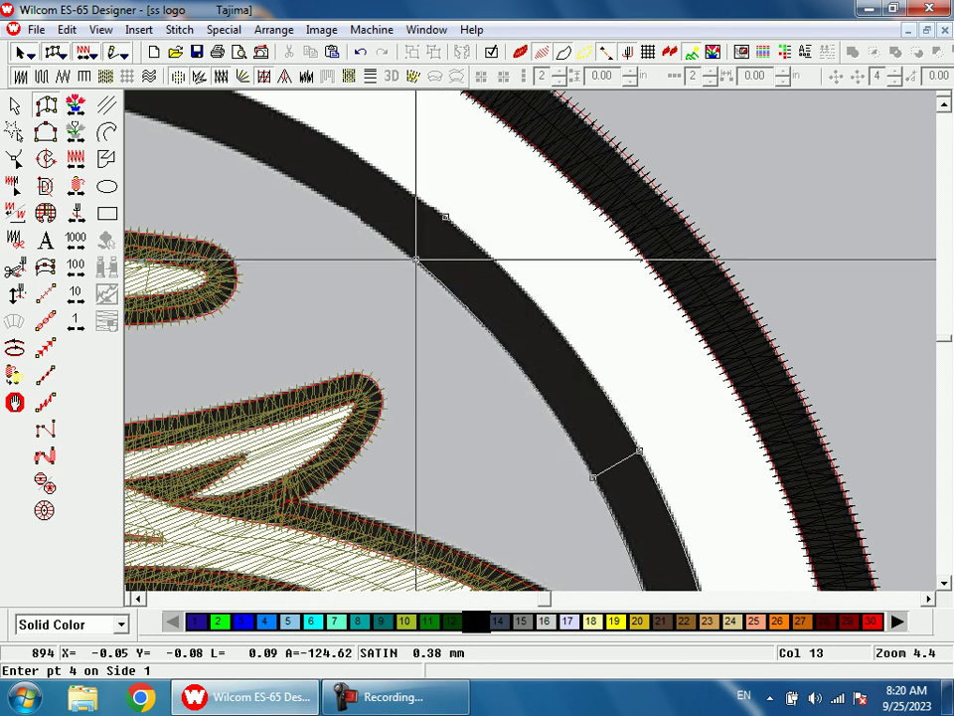
left_click(417, 258)
left_click(358, 190)
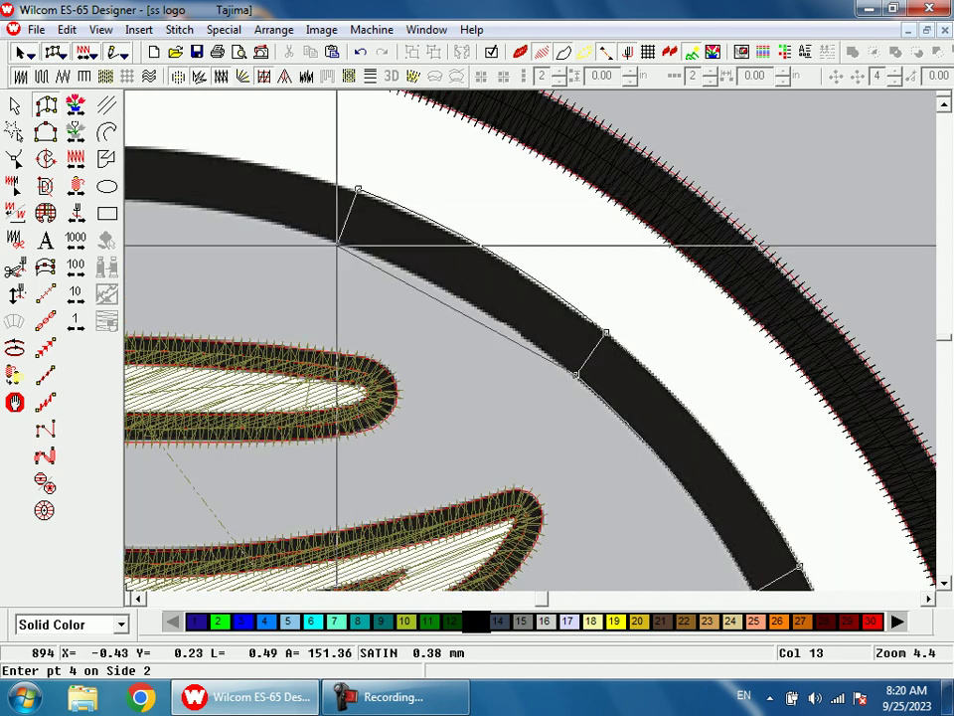
left_click(339, 244)
left_click(477, 322)
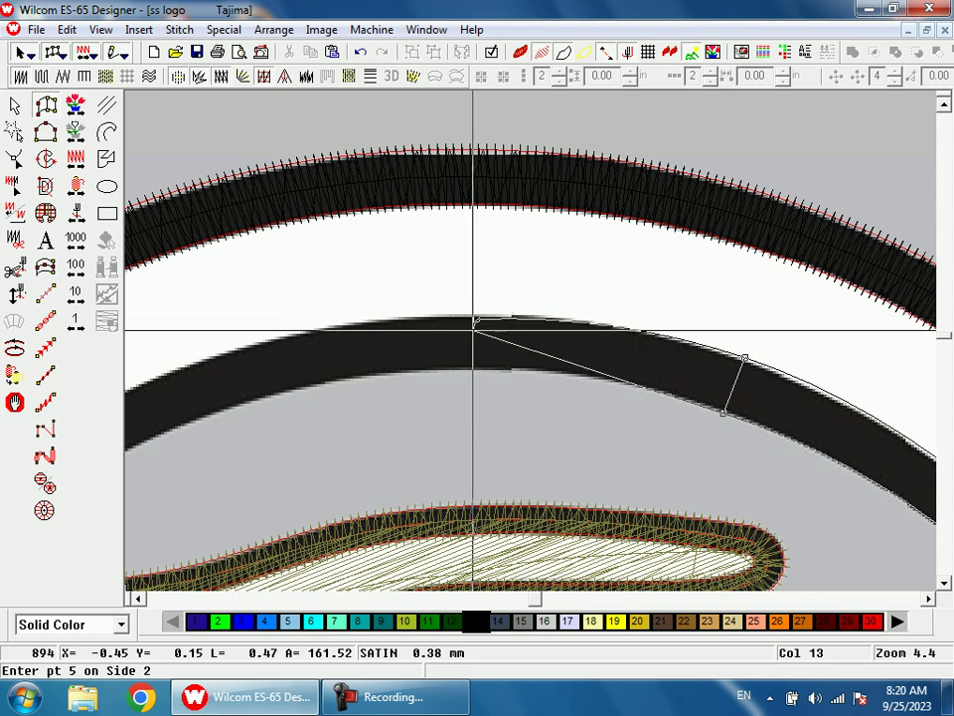
left_click(474, 369)
left_click(403, 350)
left_click(422, 398)
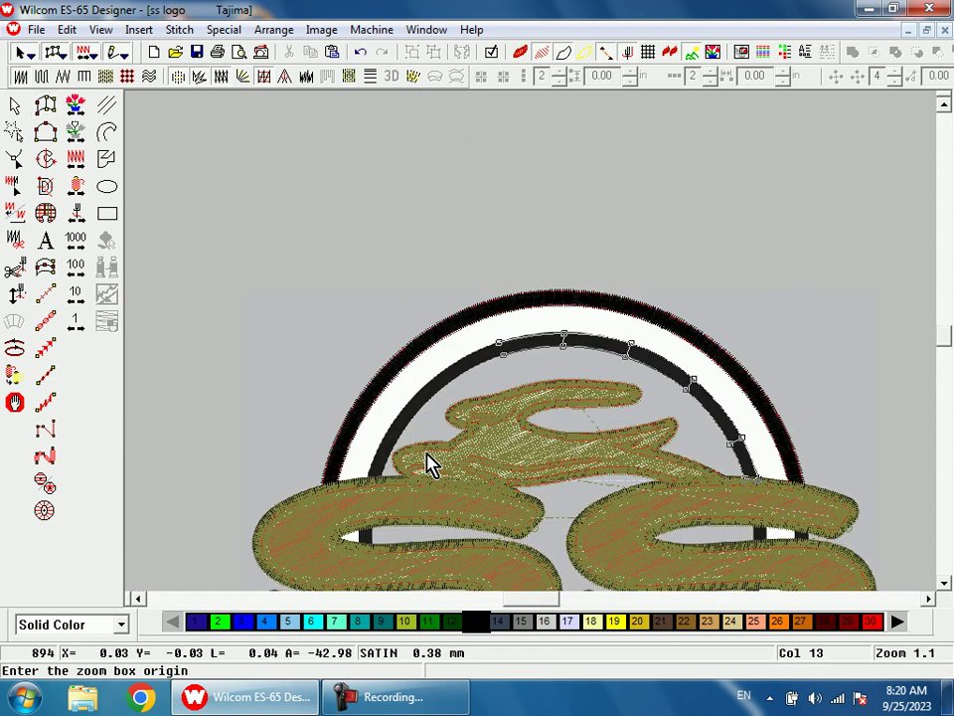
Step: Extend the inner band's column down the left arc to the left S and generate its stitches
left_click(421, 307)
left_click(456, 346)
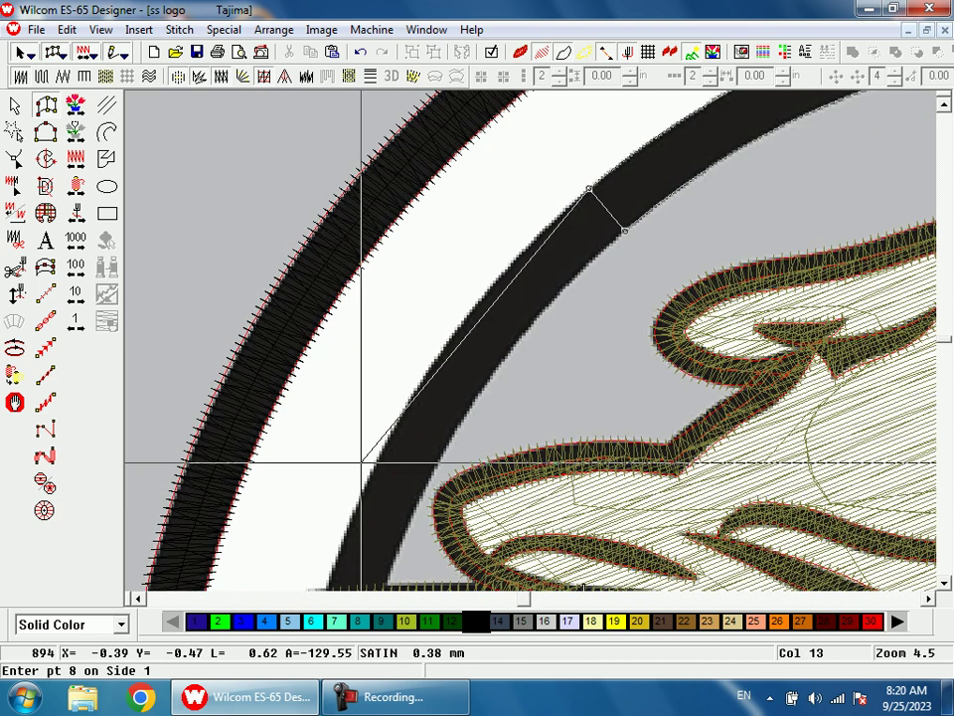
left_click(387, 440)
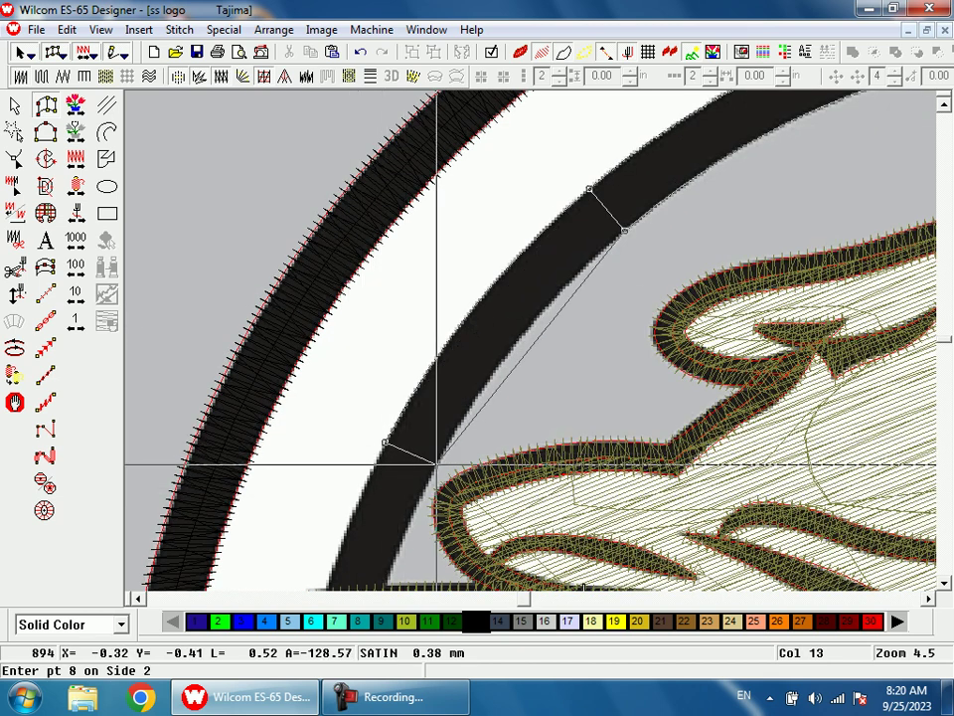
left_click(437, 463)
left_click(407, 481)
key("Return")
Step: Digitize the short inner band segment inside the left S's upper opening as a black satin column
key("shift+z")
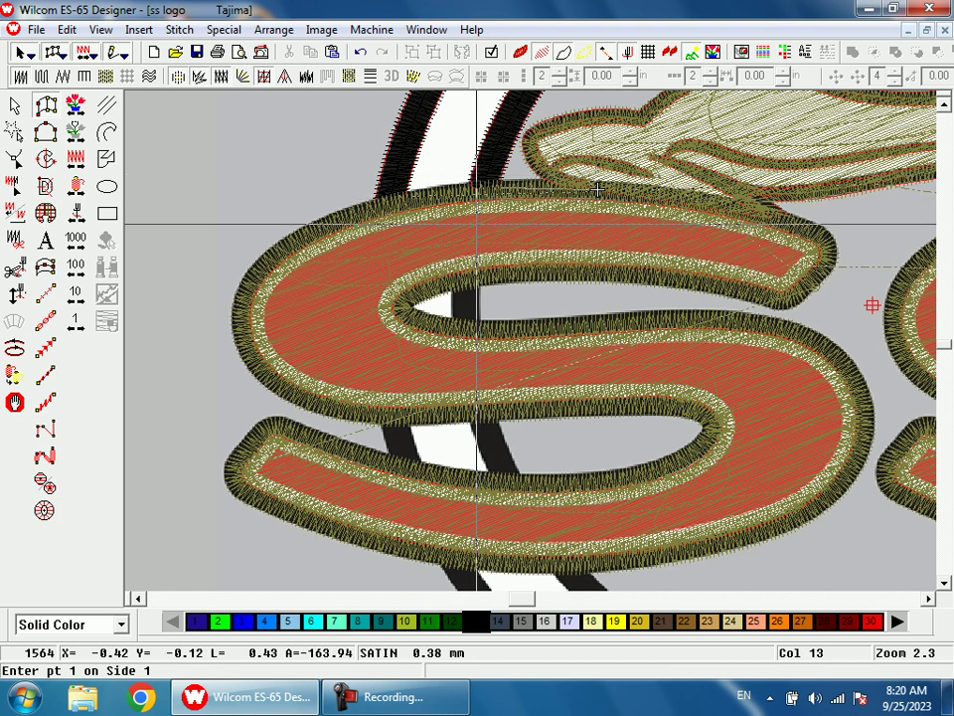
key("shift+z")
key("b")
left_click_drag(481, 297, 530, 372)
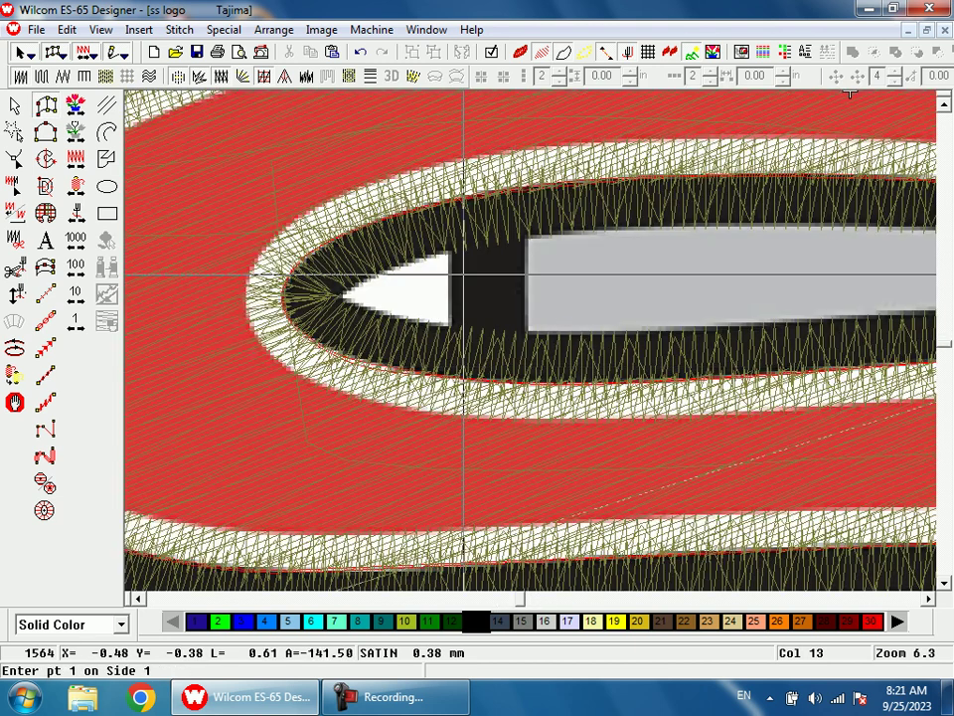
left_click(451, 237)
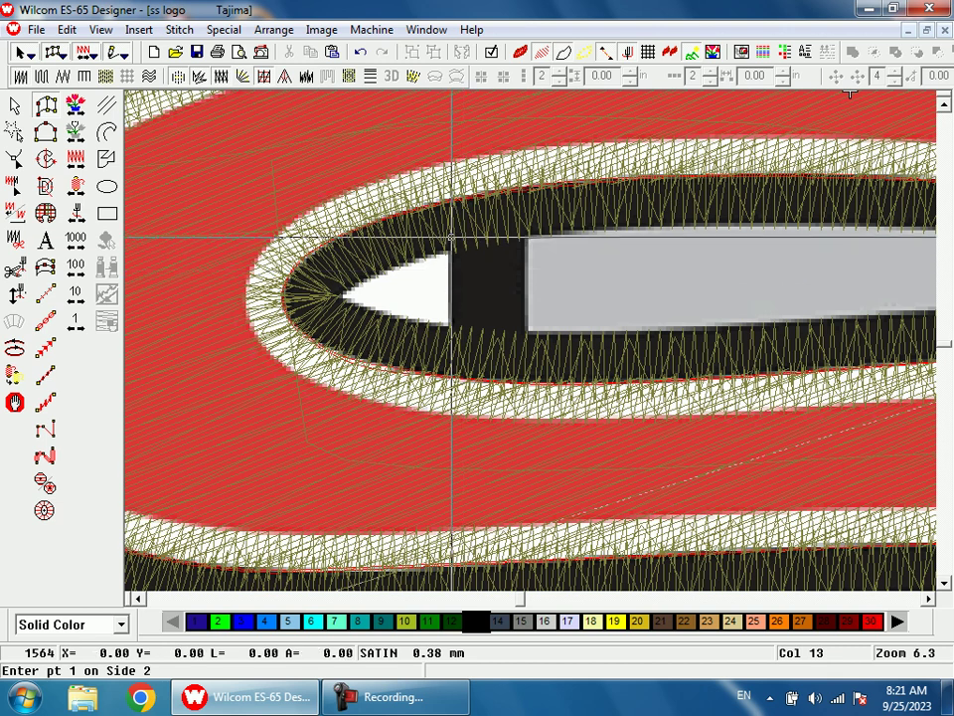
left_click(524, 228)
left_click(453, 285)
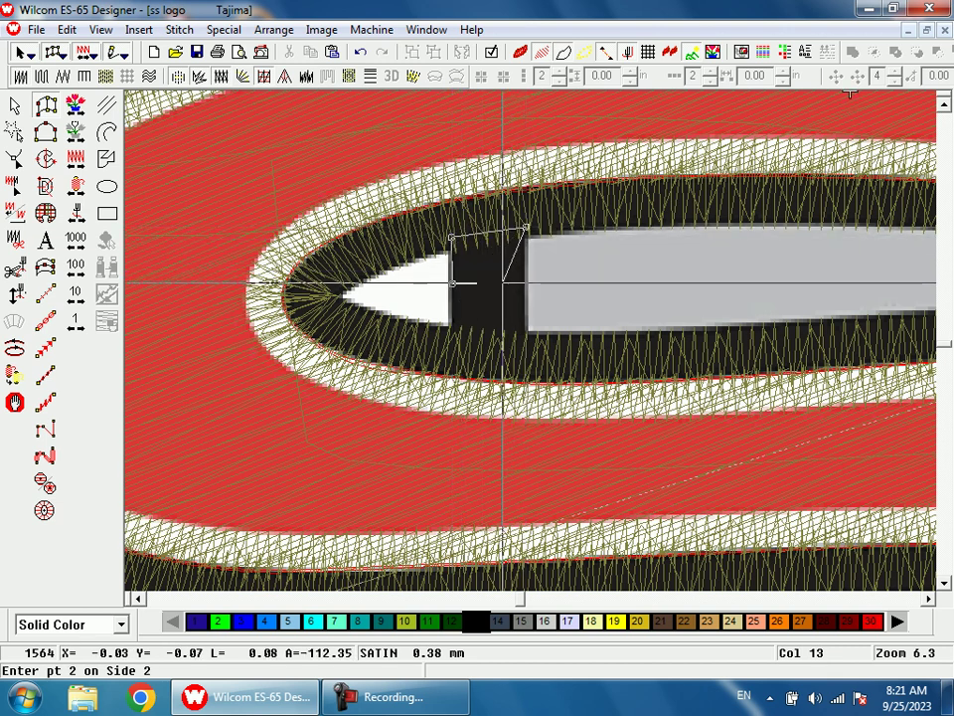
left_click(452, 346)
key("Return")
Step: Digitize the inner band segment inside the left S's lower opening as a black satin column with three point pairs
key("shift+z")
key("shift+z")
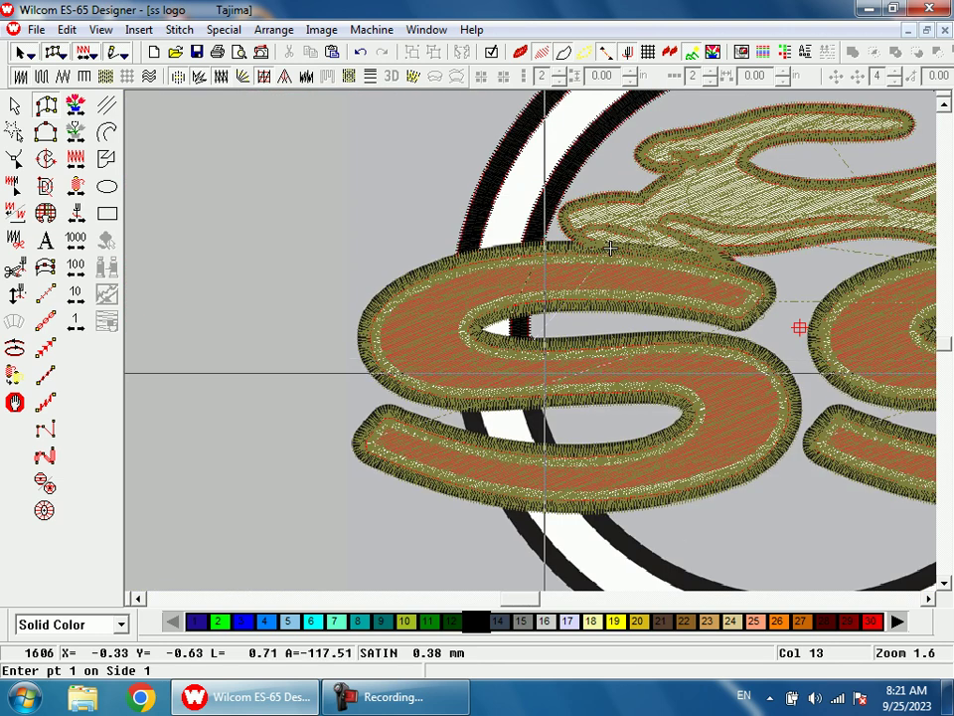
key("shift+z")
key("b")
left_click_drag(531, 344, 550, 430)
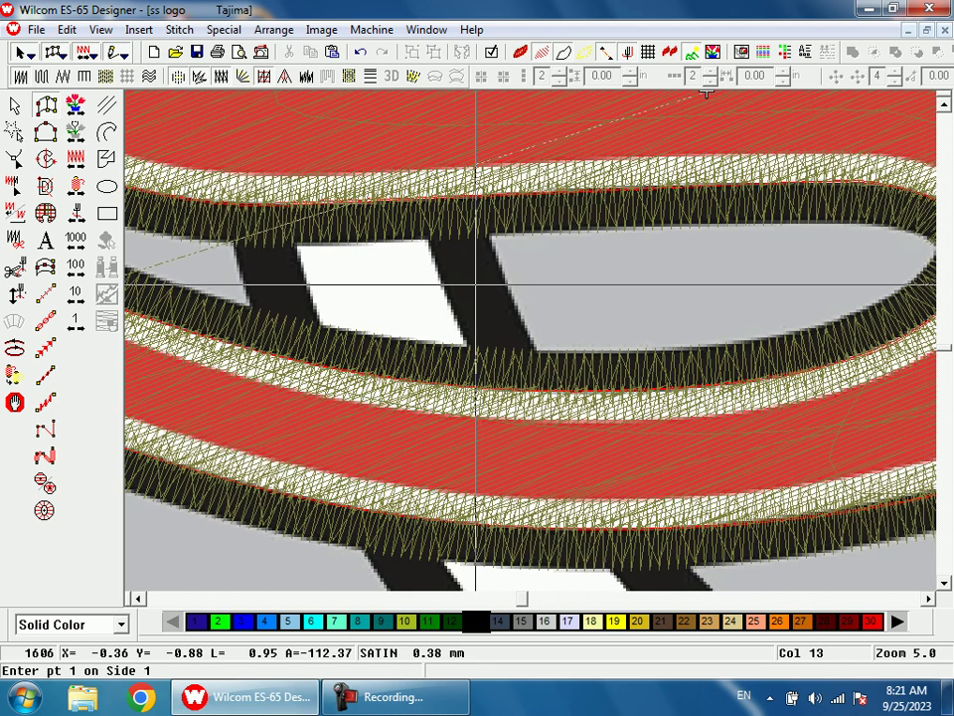
left_click(427, 232)
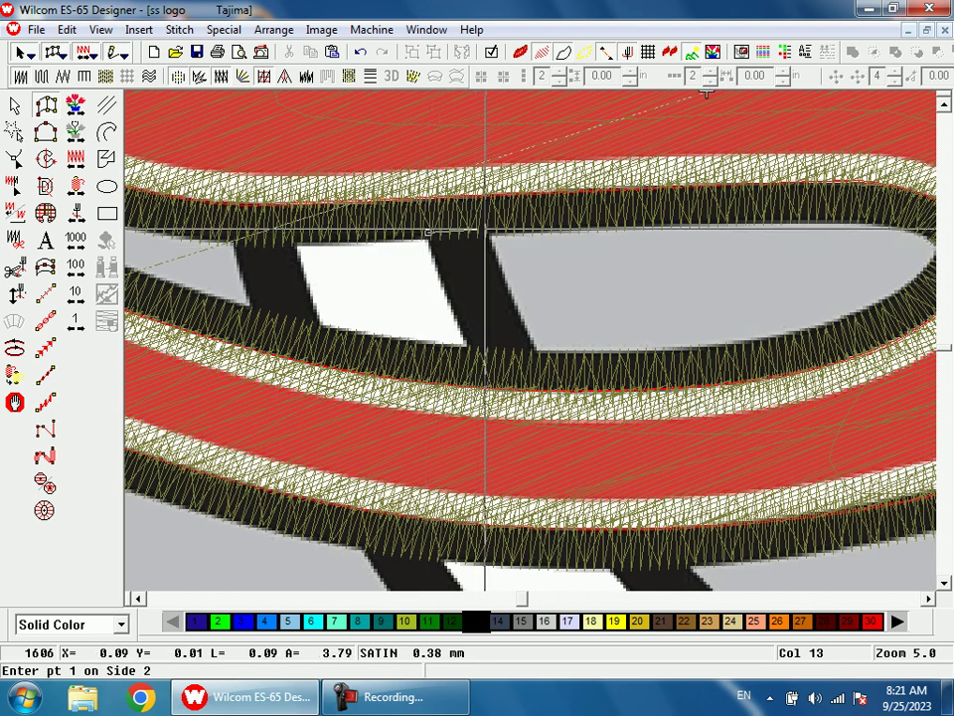
left_click(454, 308)
left_click(509, 296)
left_click(478, 361)
left_click(538, 360)
key("Return")
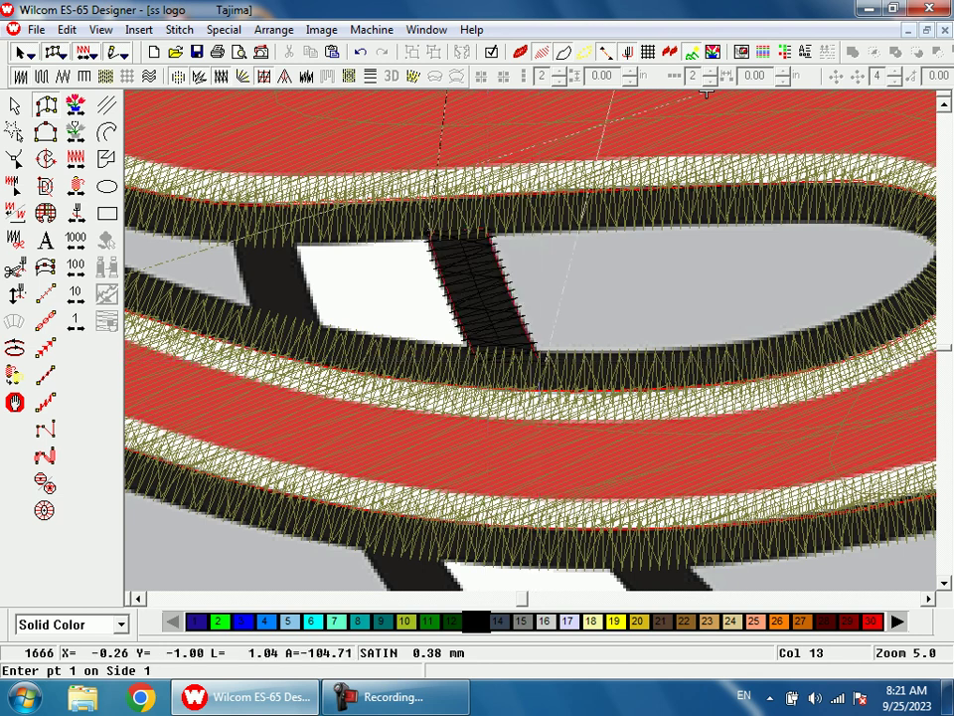
Step: Start a satin column on the ring's inner black band just below the left S, placing the first two point pairs
scroll(592, 404, "down", 3)
left_click(608, 341)
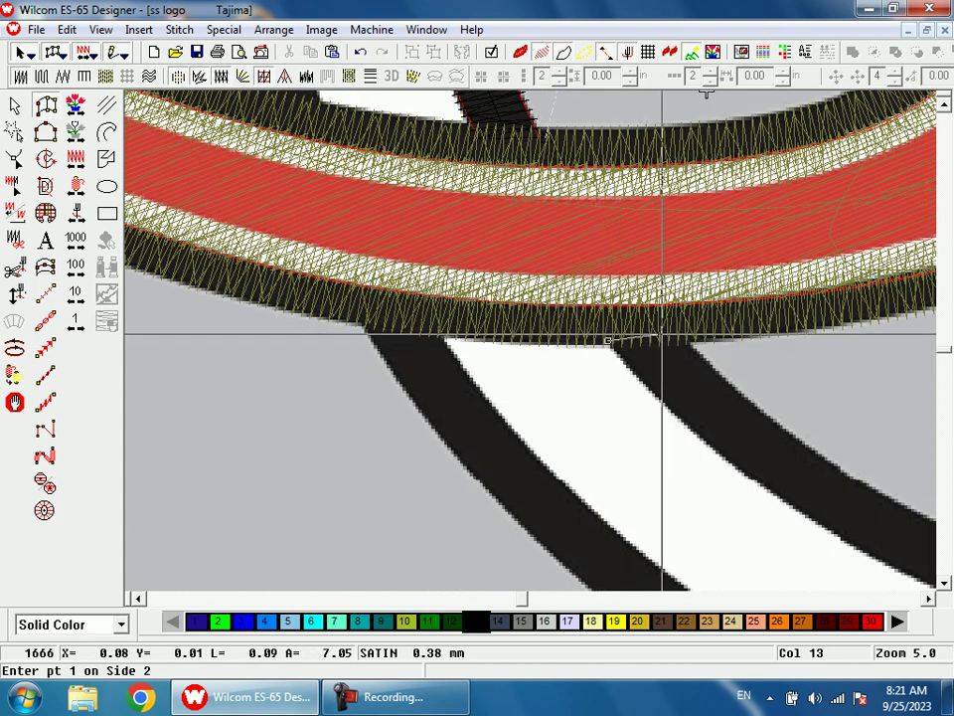
left_click(686, 339)
scroll(612, 356, "down", 2)
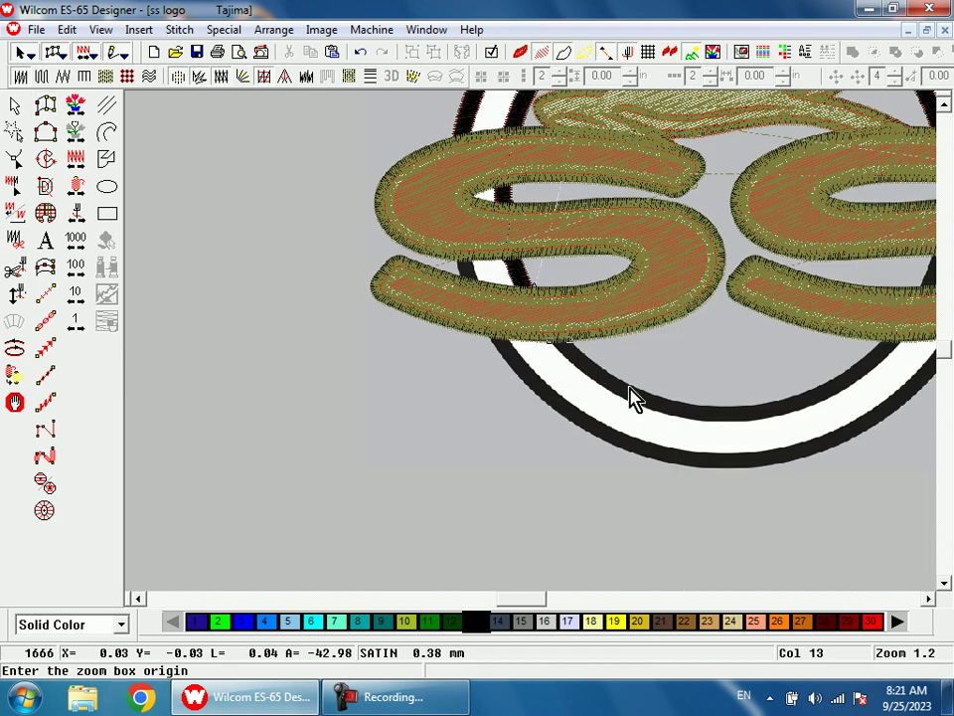
scroll(646, 448, "up", 2)
left_click(484, 374)
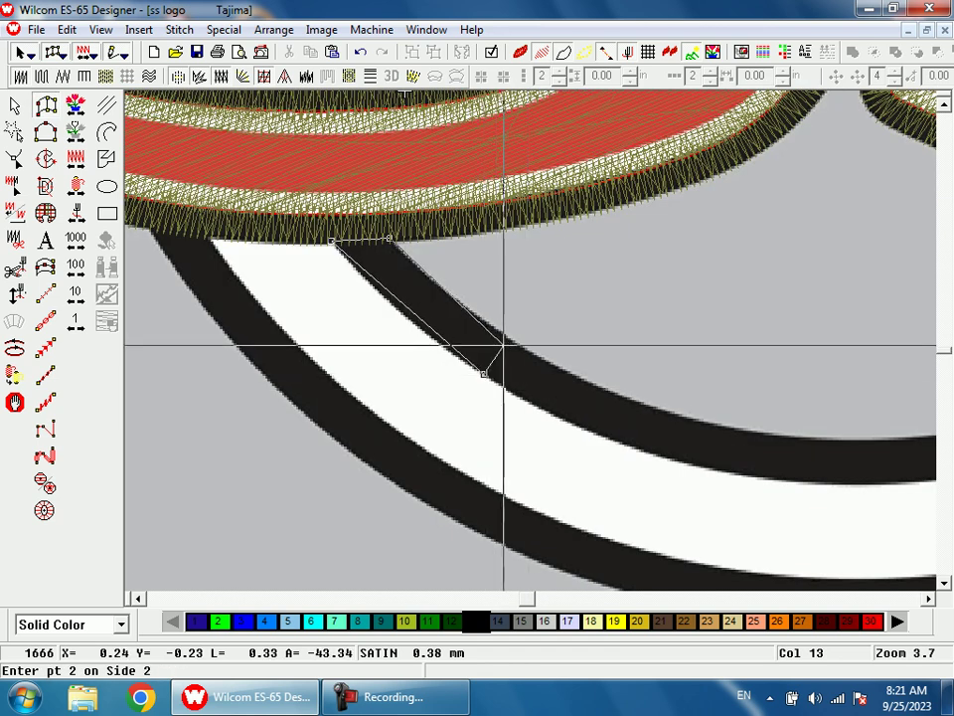
left_click(509, 339)
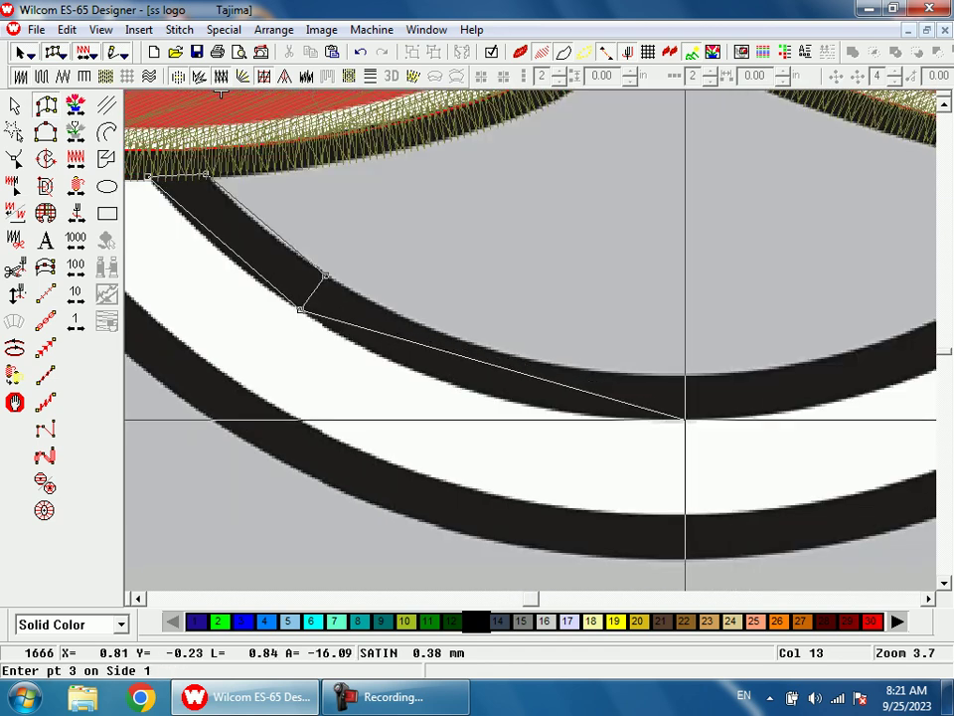
Step: Extend the inner band's column along the ring's lower arc up to the right S and generate its stitches
left_click(684, 418)
left_click(683, 376)
left_click(785, 340)
left_click(763, 305)
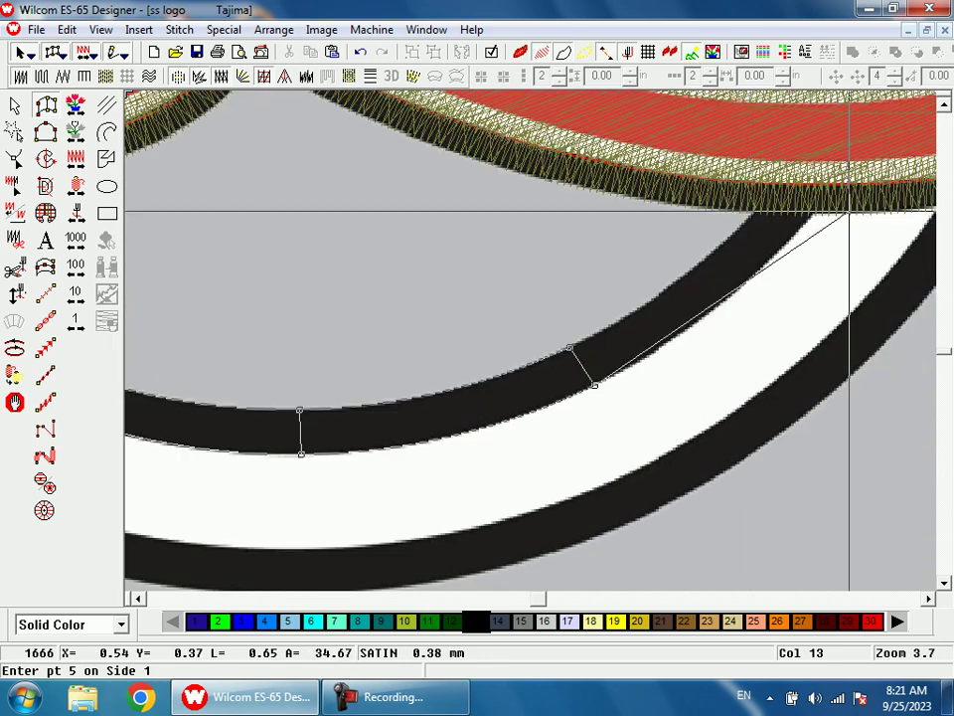
left_click(817, 209)
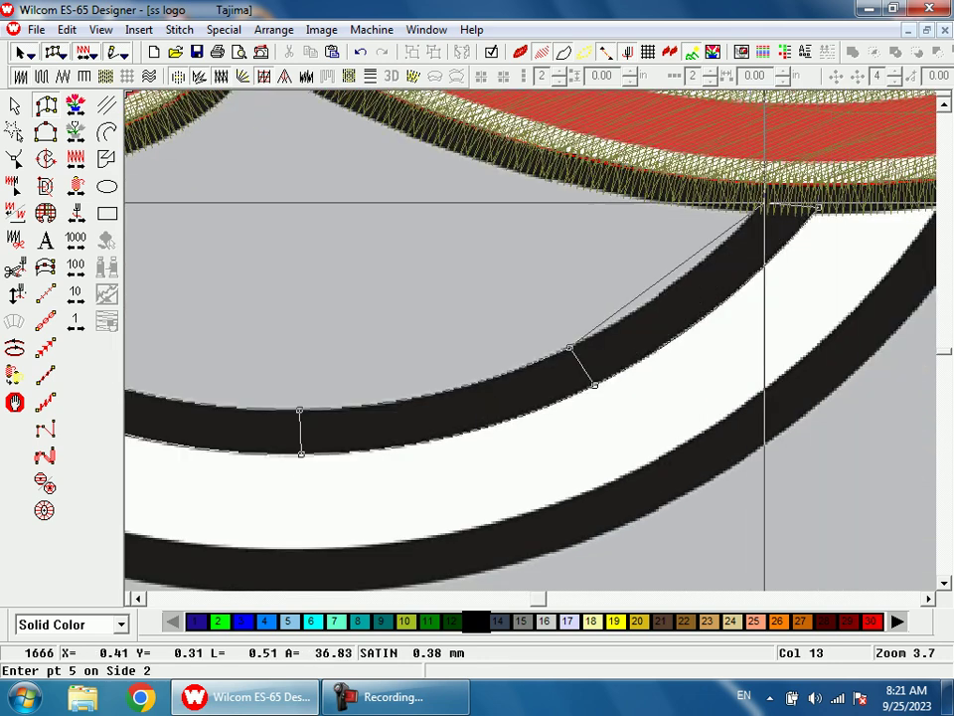
left_click(763, 205)
key("Return")
Step: Digitize the slanted inner band segment inside the right S's lower opening as a black satin column
key("shift+z")
key("shift+z")
key("b")
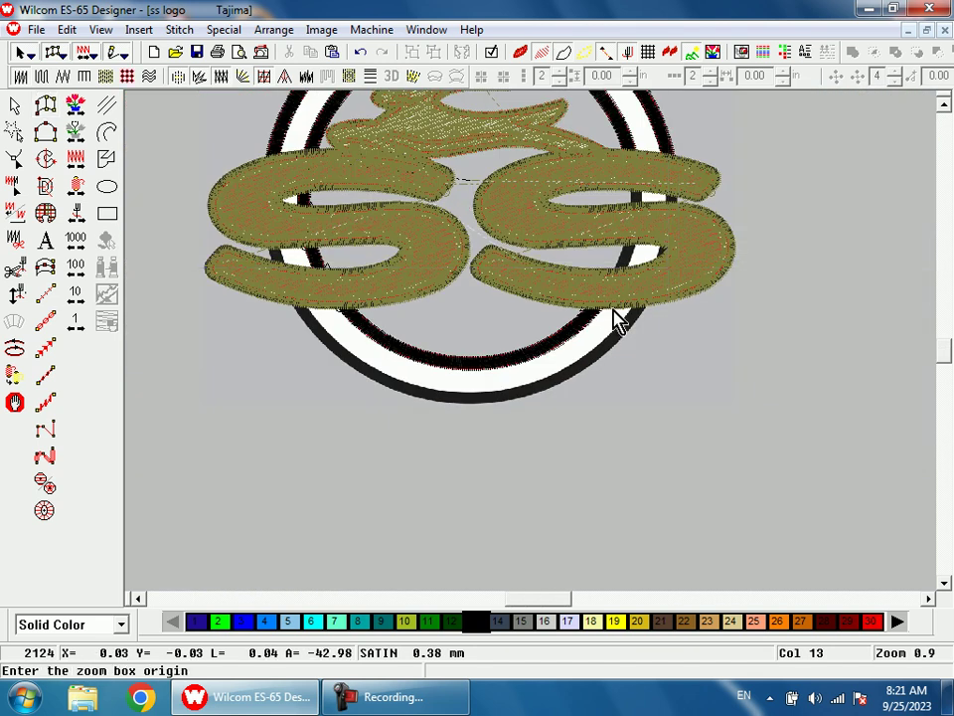
left_click_drag(590, 227, 638, 363)
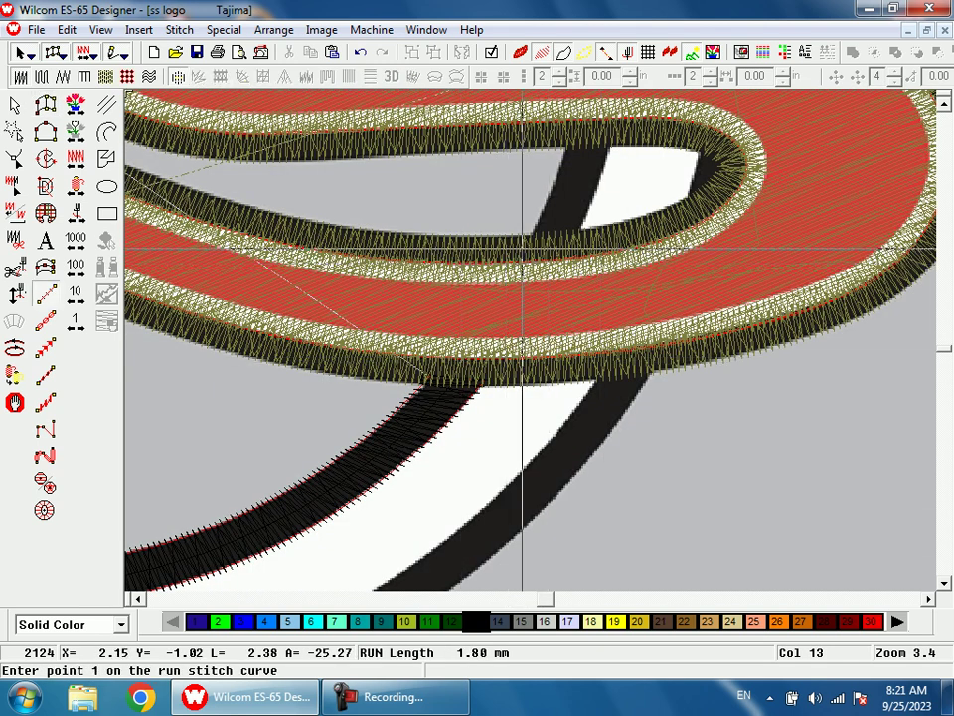
left_click(532, 239)
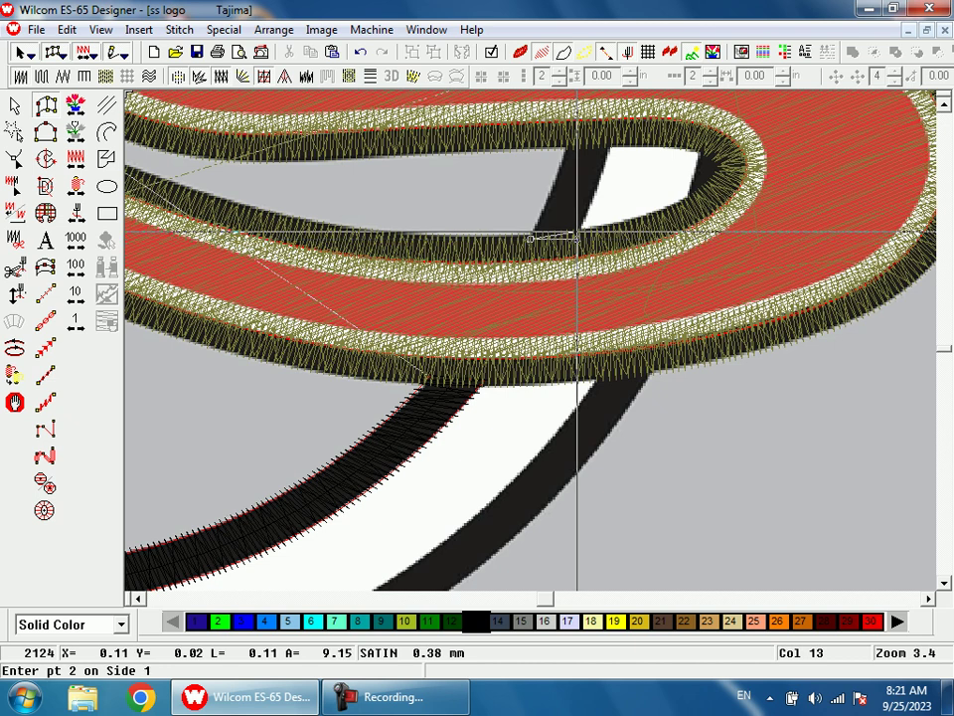
key("shift+z")
key("b")
left_click_drag(538, 296, 548, 238)
left_click(532, 314)
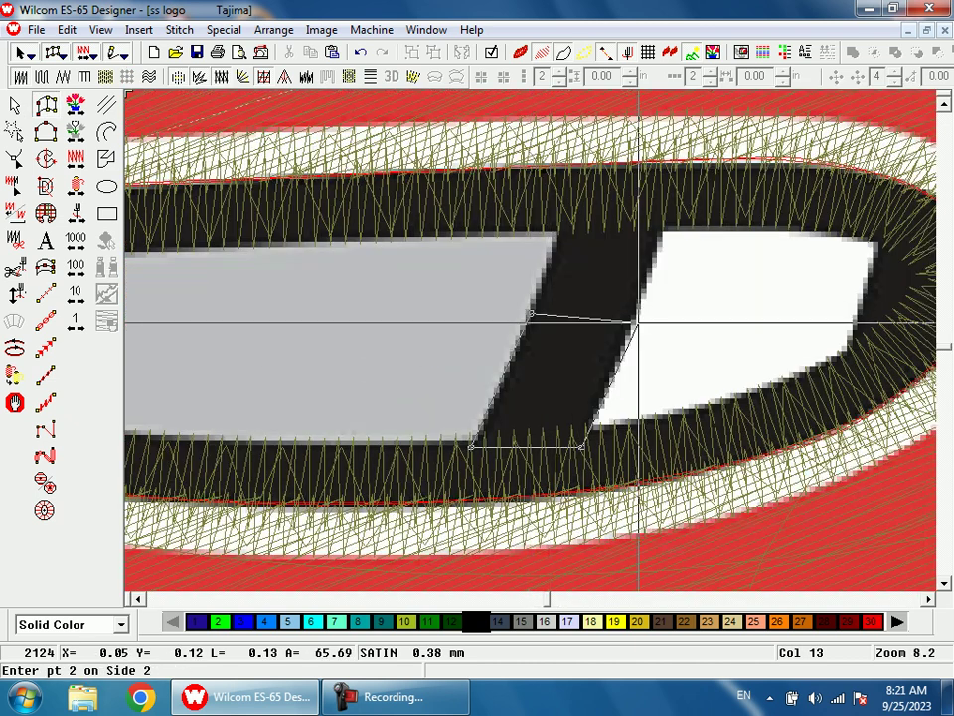
left_click(633, 323)
left_click(565, 213)
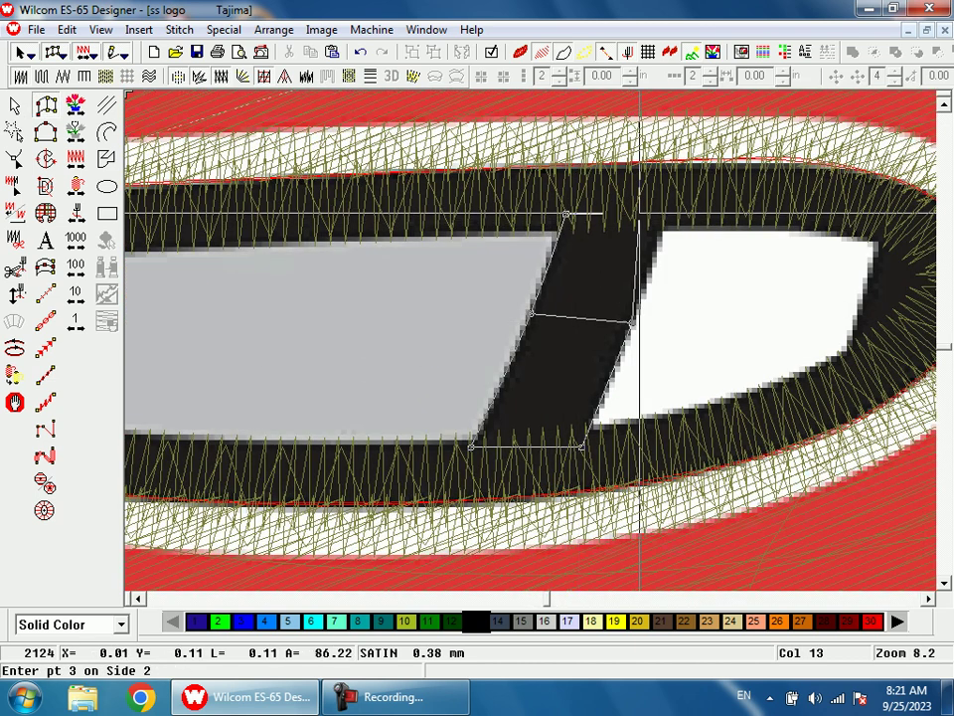
left_click(660, 214)
key("Return")
Step: Digitize the short inner band segment inside the right S's upper opening as a black satin column
key("shift+z")
key("shift+z")
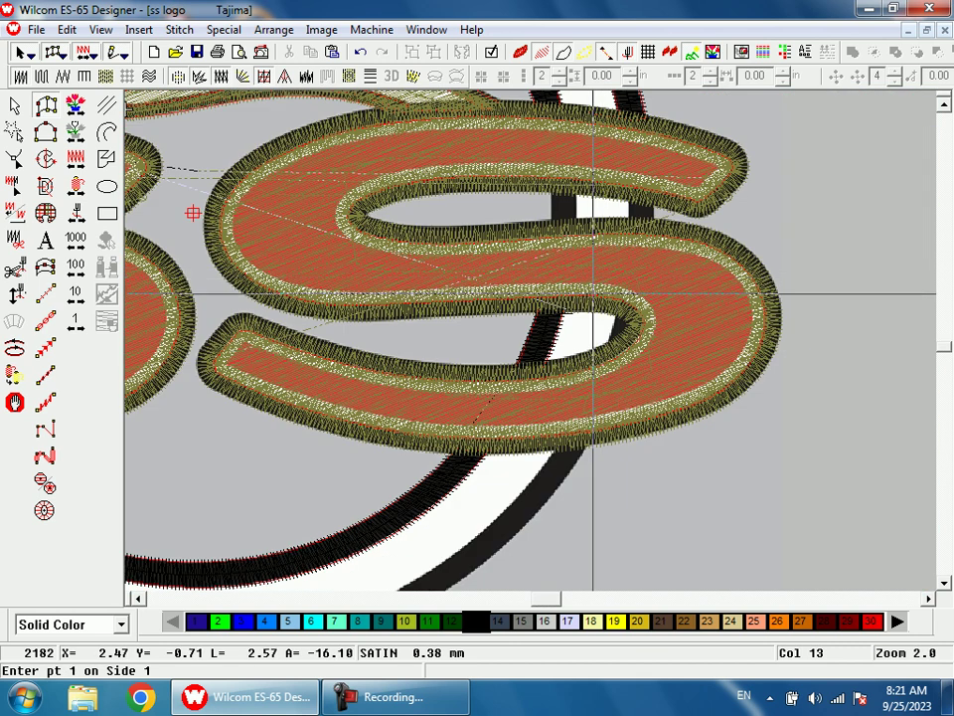
key("b")
left_click_drag(520, 194, 581, 338)
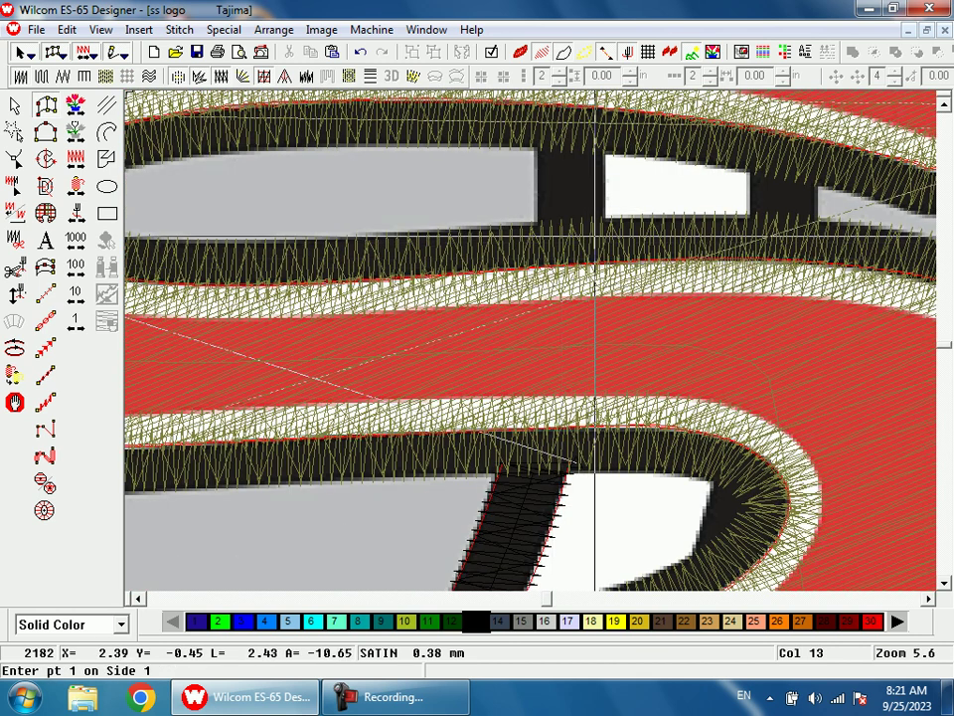
left_click(538, 230)
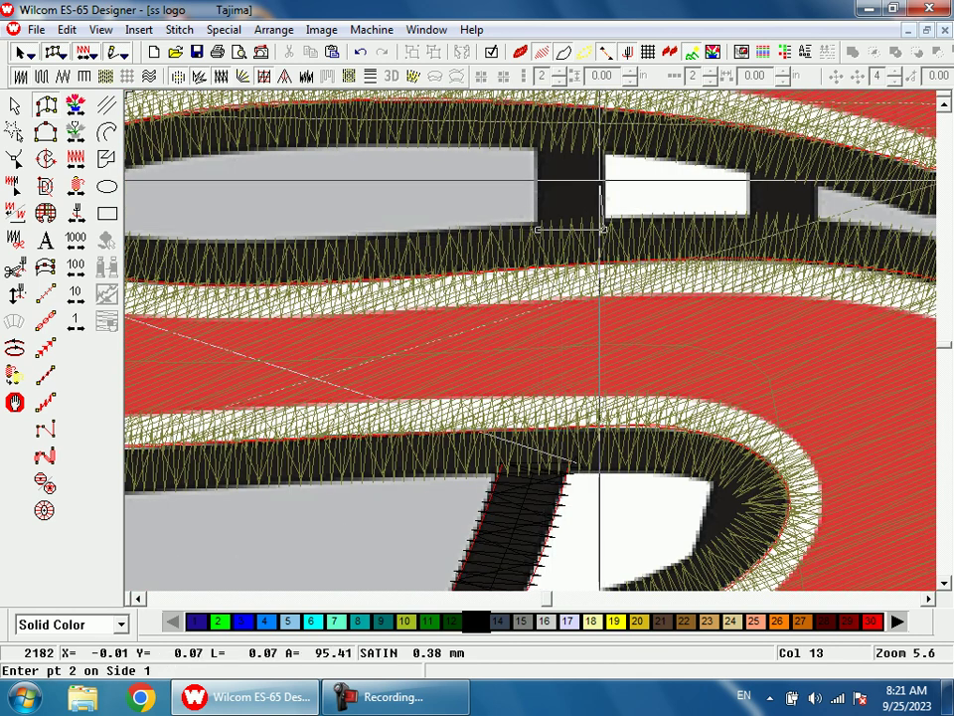
left_click(603, 185)
left_click(540, 185)
left_click(603, 136)
key("Return")
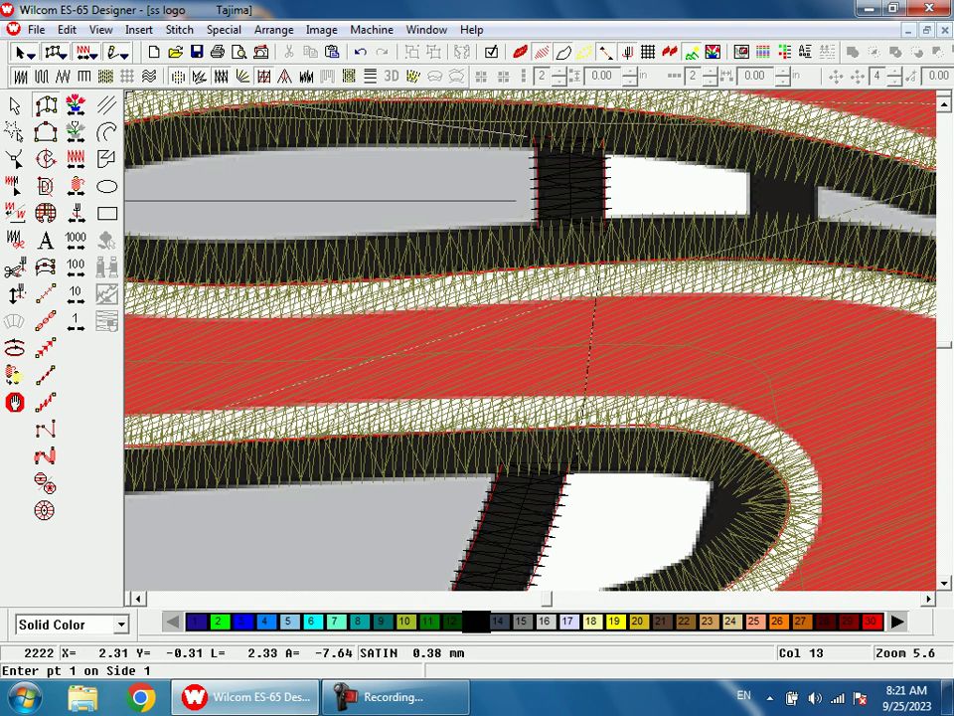
Step: Reshape the new segment in the right S's upper opening by moving its exit point to the lower-left corner
key("shift+z")
key("shift+z")
key("shift+z")
key("b")
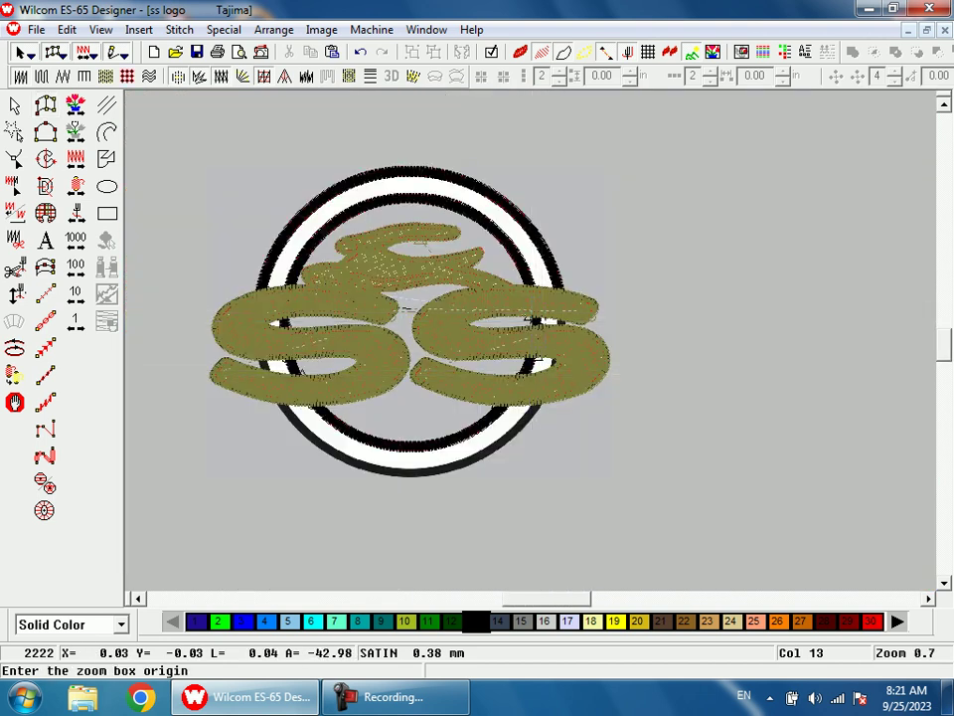
left_click_drag(528, 294, 549, 357)
key("h")
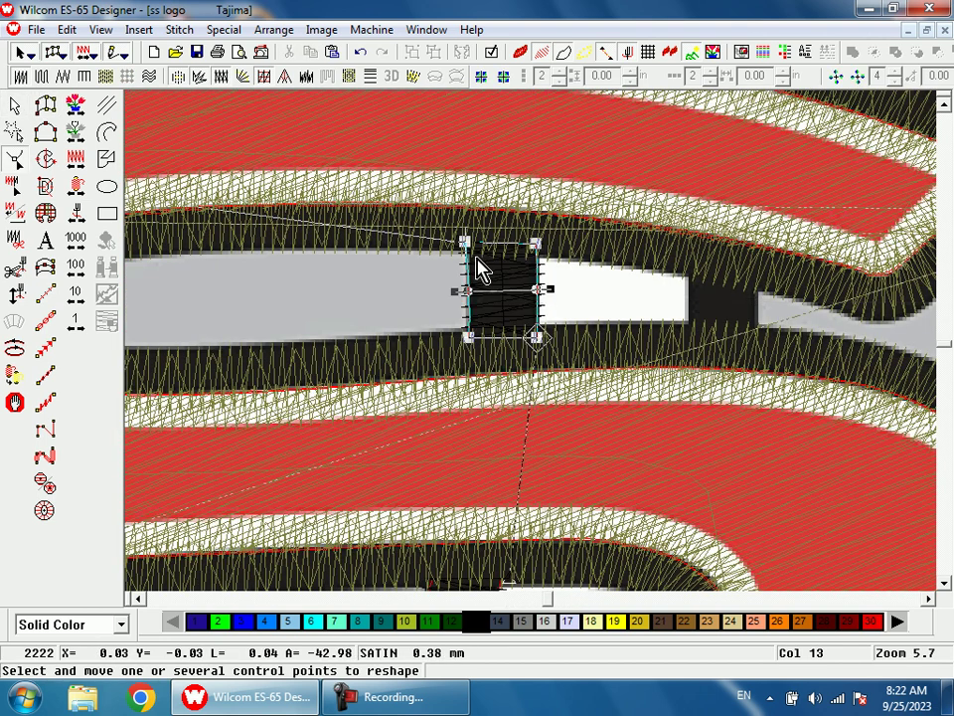
scroll(486, 370, "down", 2)
key("b")
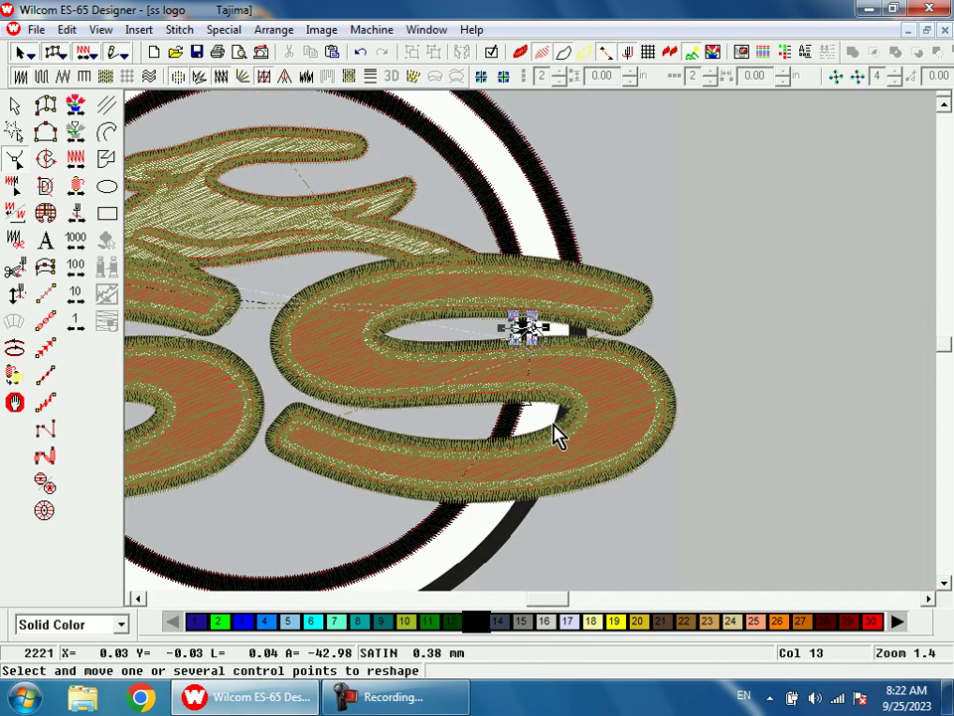
left_click_drag(509, 314, 556, 437)
key("space")
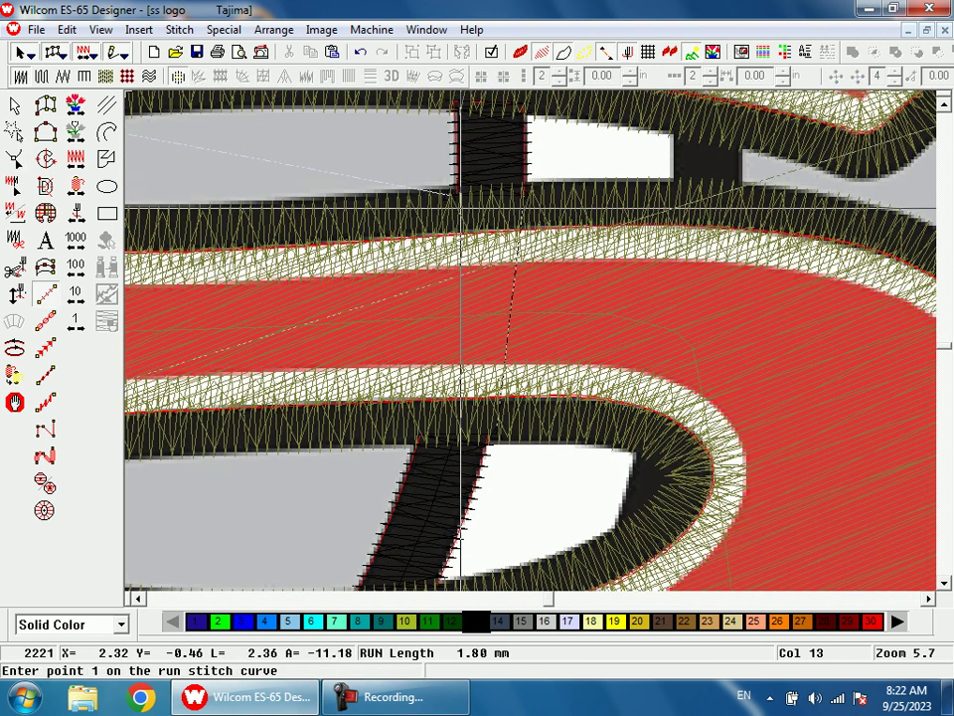
Step: Digitize the outer band sliver at the closed end of the right S's lower opening as a black satin column with three point pairs
scroll(416, 302, "down", 1)
key("a")
scroll(422, 300, "down", 1)
key("b")
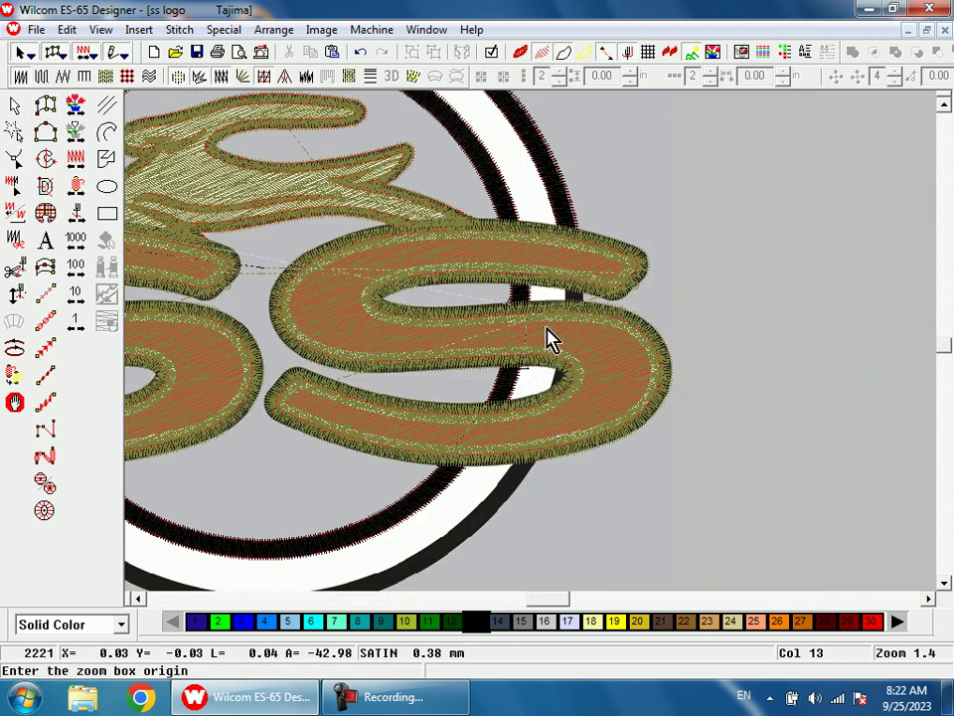
left_click(551, 384)
left_click(543, 295)
left_click(497, 292)
left_click(490, 347)
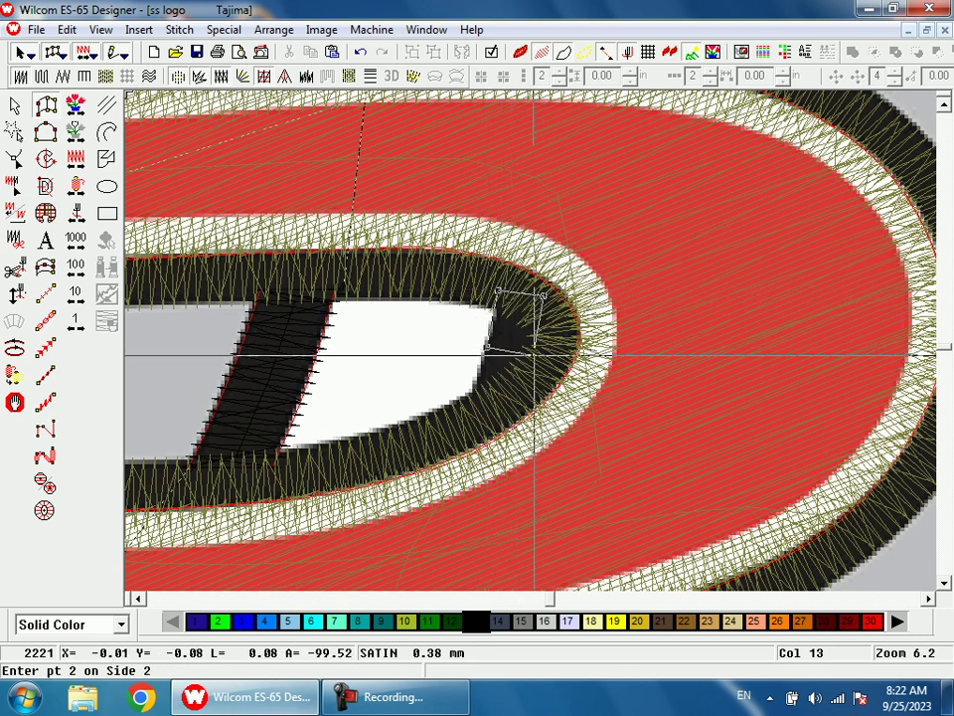
left_click(545, 348)
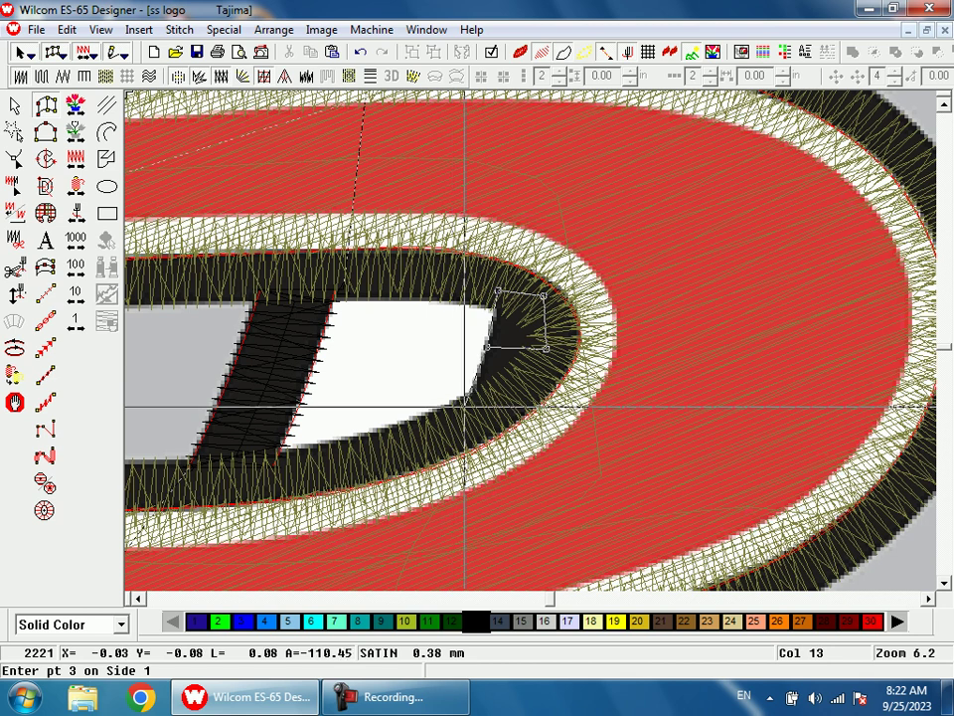
left_click(473, 406)
left_click(496, 411)
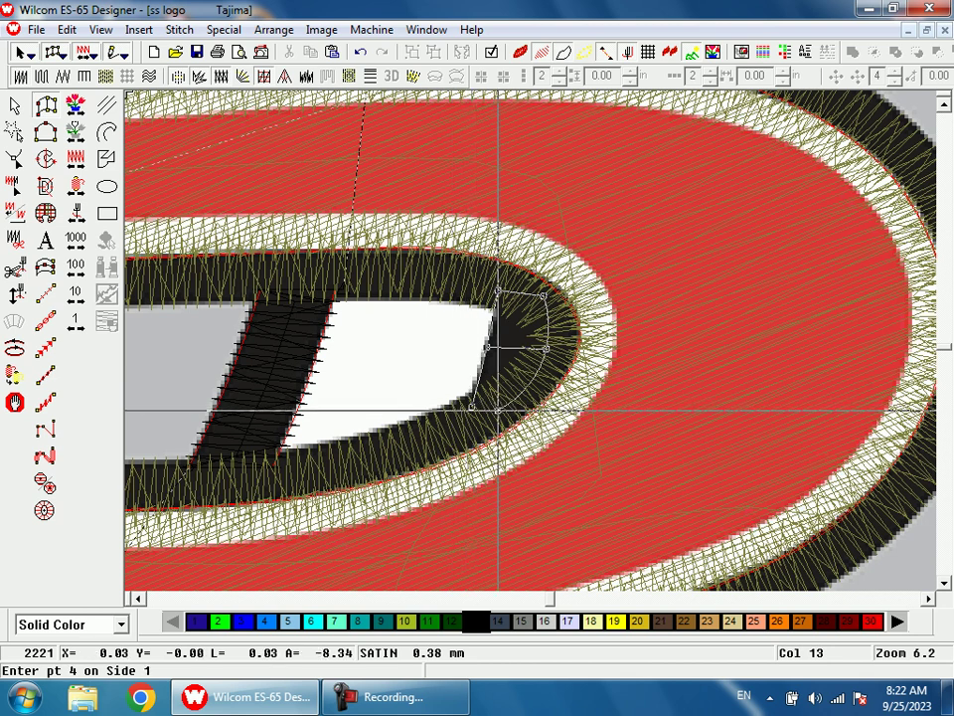
key("Return")
Step: Start a satin column on the ring's outer black band below the right S, placing the first two point pairs
key("shift+z")
key("shift+z")
left_click_drag(453, 331, 509, 487)
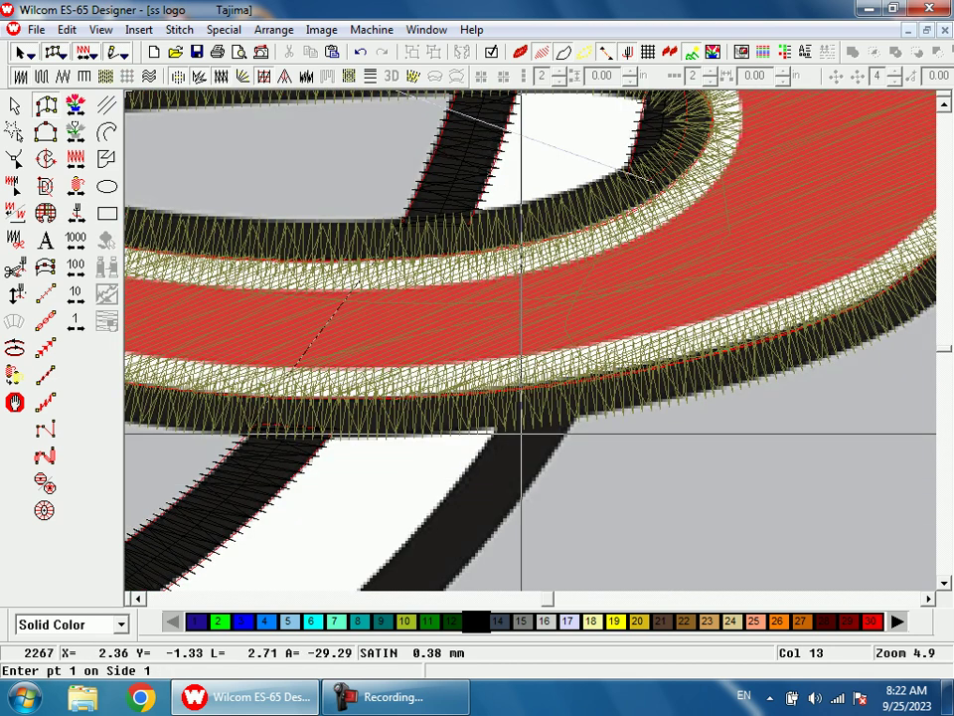
left_click(579, 412)
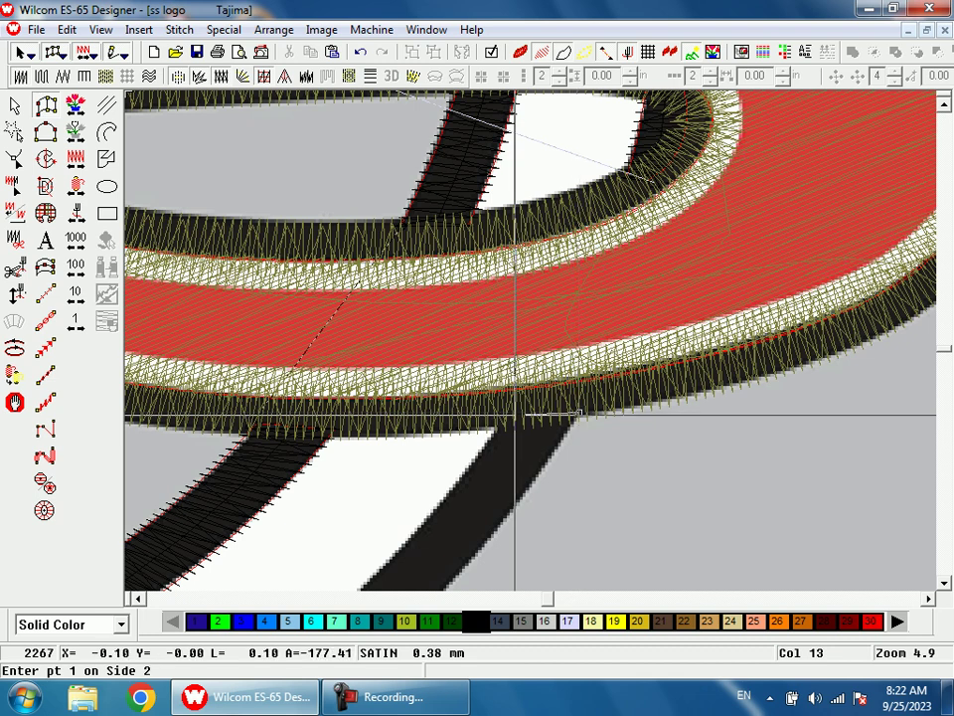
left_click(514, 439)
left_click(467, 404)
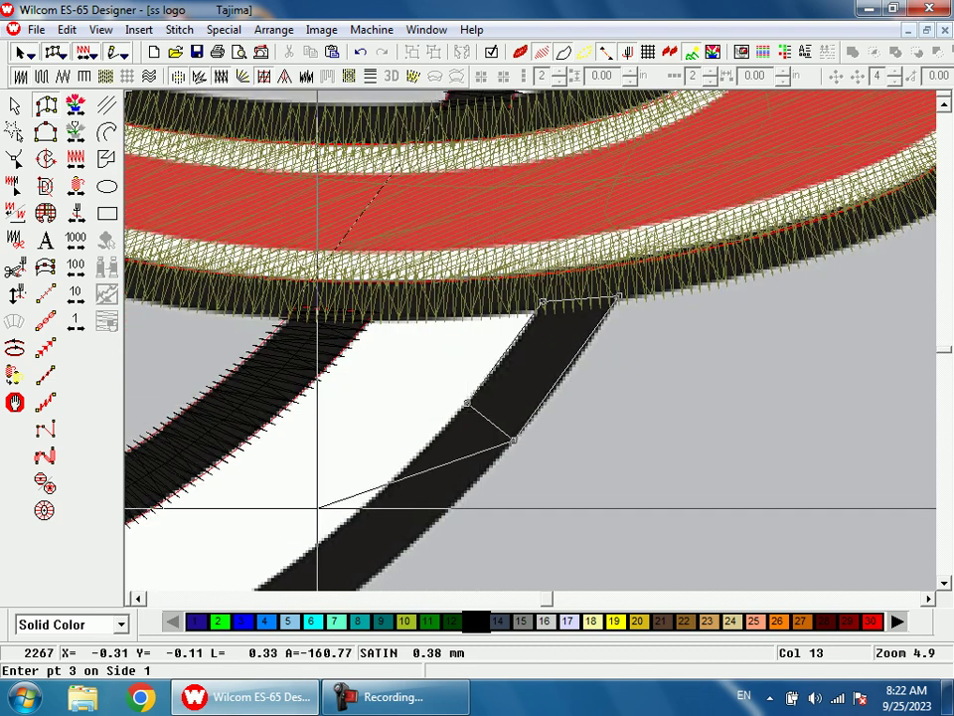
Step: Continue the outer band's column down the ring's lower-right arc with two more point pairs
left_click(557, 412)
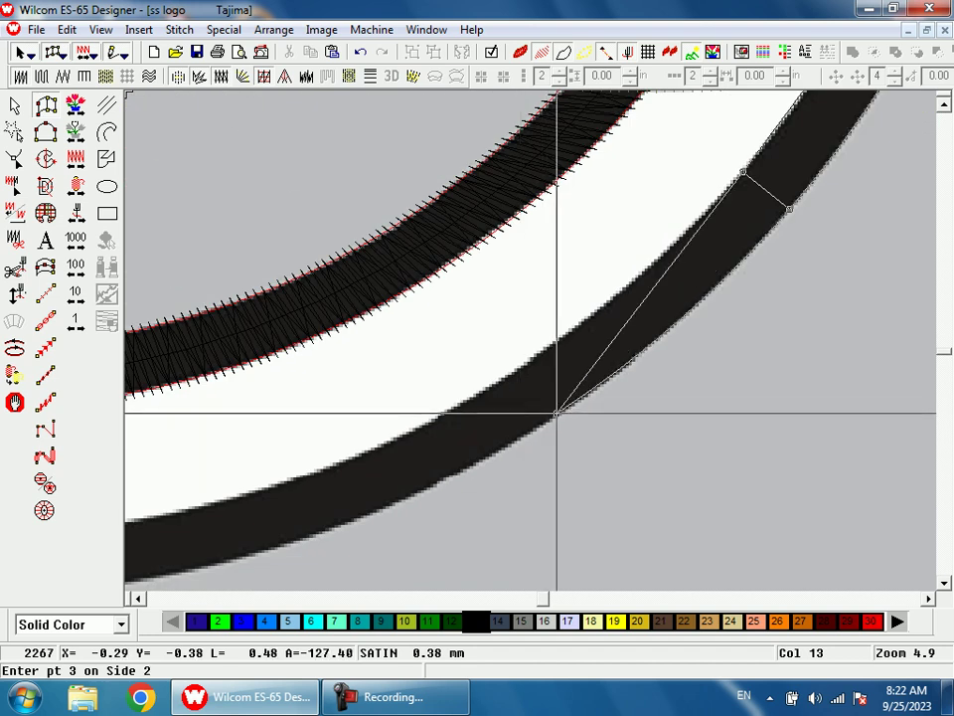
left_click(526, 348)
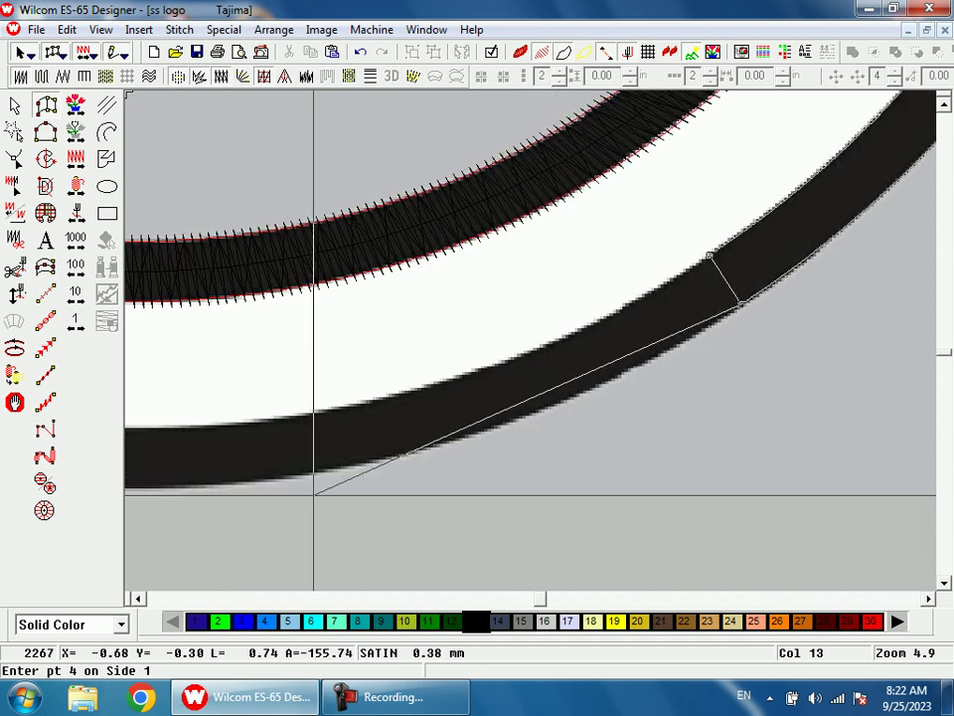
left_click(413, 452)
left_click(404, 391)
Step: Carry the outer band's column past the ring's lowest point toward the left S with two further point pairs
key("shift+z")
key("shift+z")
key("b")
left_click_drag(356, 296, 501, 446)
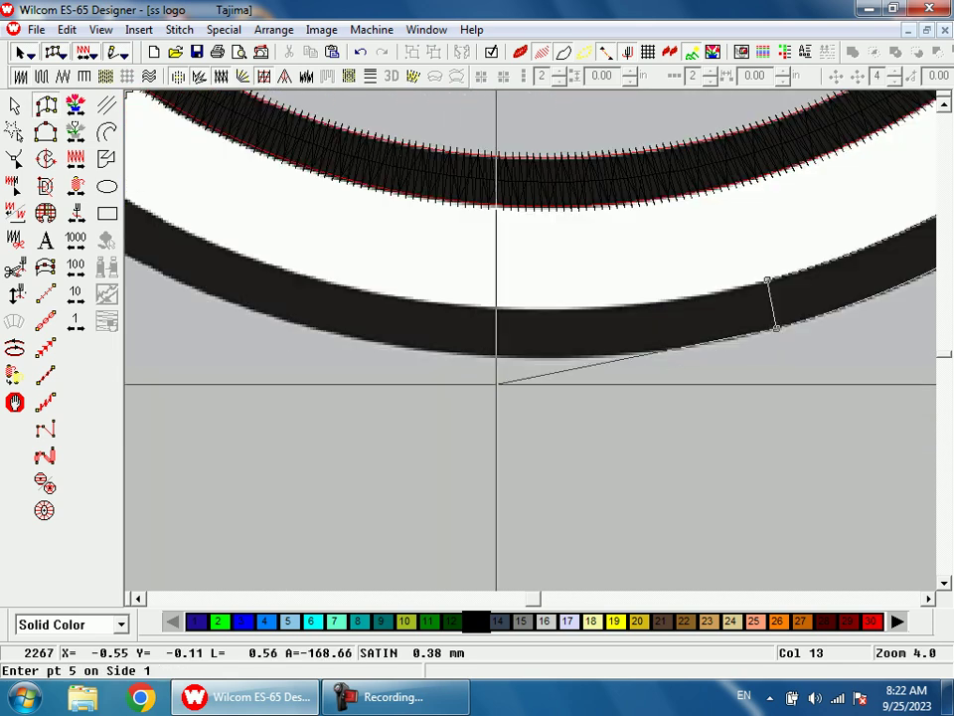
right_click(518, 357)
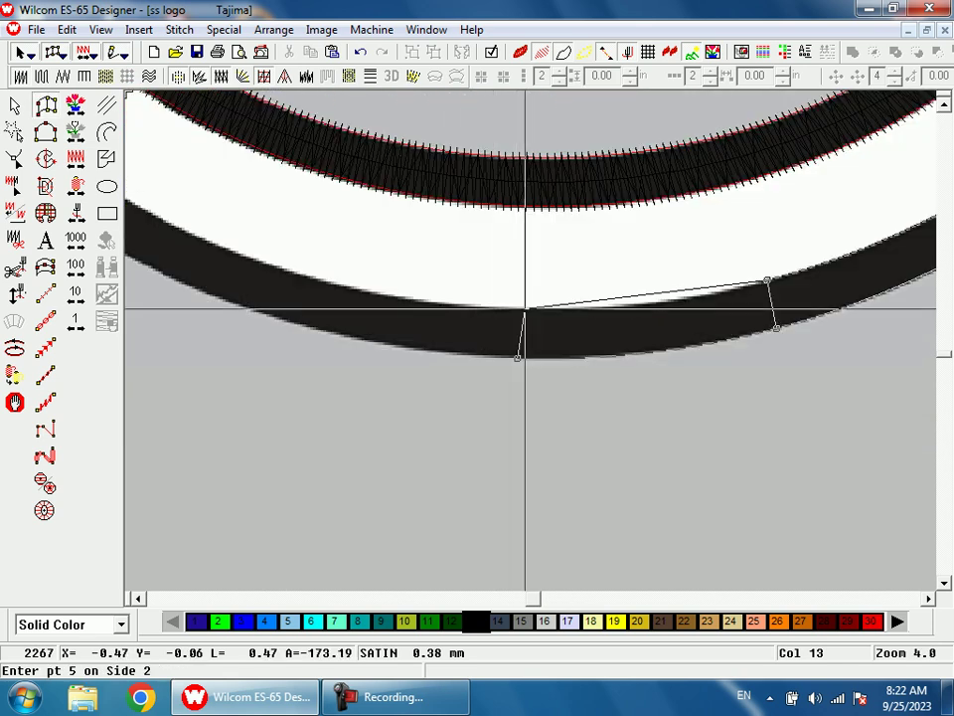
right_click(524, 307)
left_click(373, 350)
left_click(397, 310)
key("c")
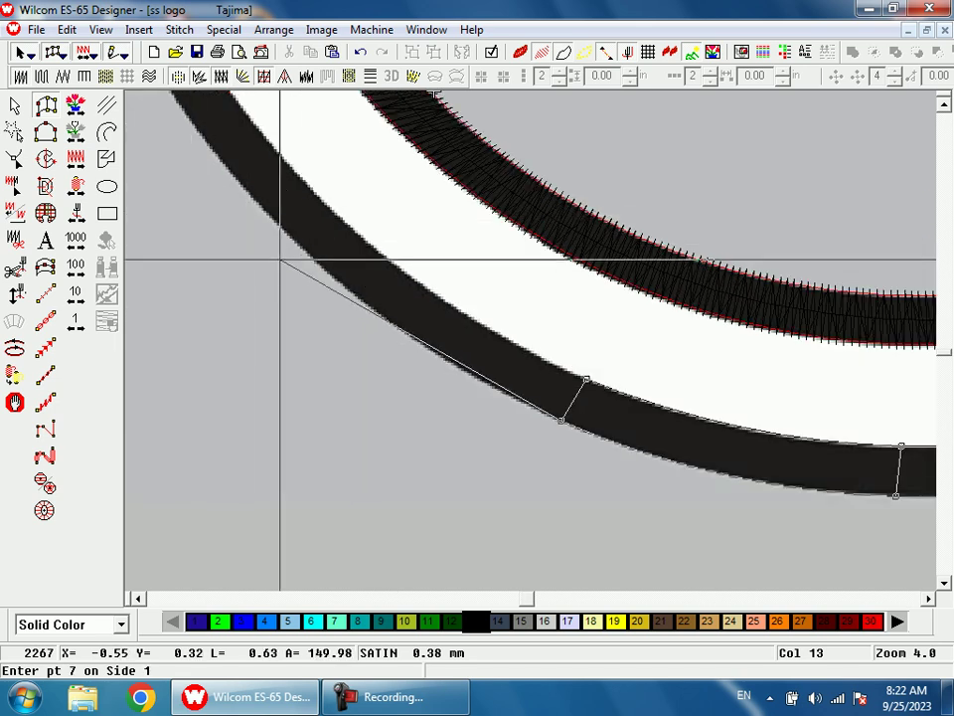
Step: Carry the outer band's column up the ring's lower-left arc to the left S's underside and finish it
left_click(313, 261)
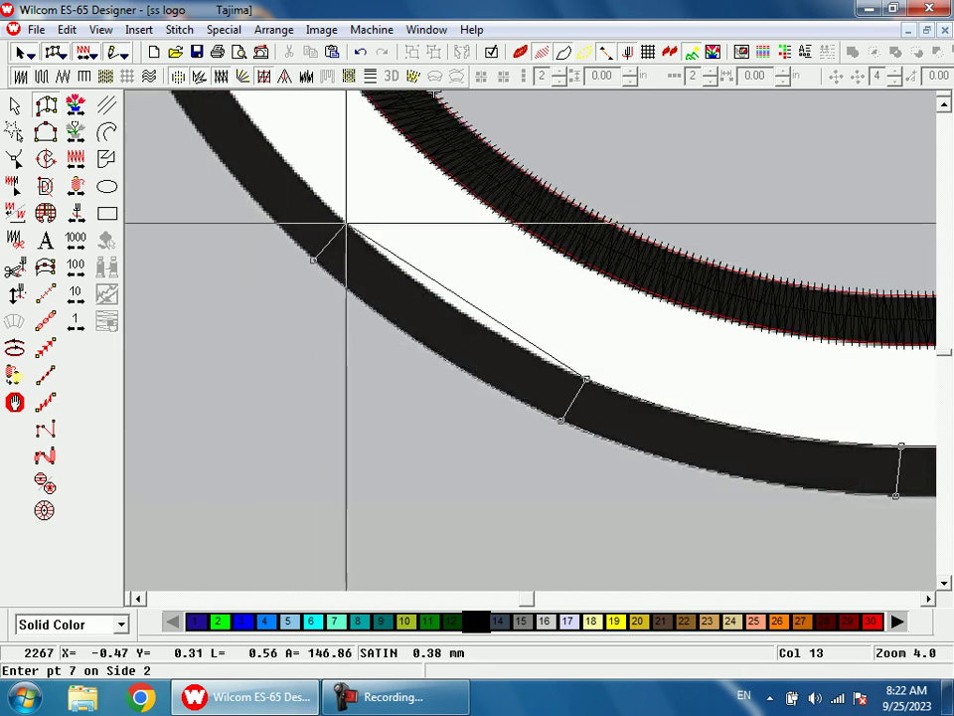
left_click(343, 220)
key("c")
left_click(405, 310)
key("Return")
Step: Digitize the outer band piece inside the left S's lower opening as a black satin column with three point pairs
key("1")
key("b")
left_click_drag(495, 243, 512, 356)
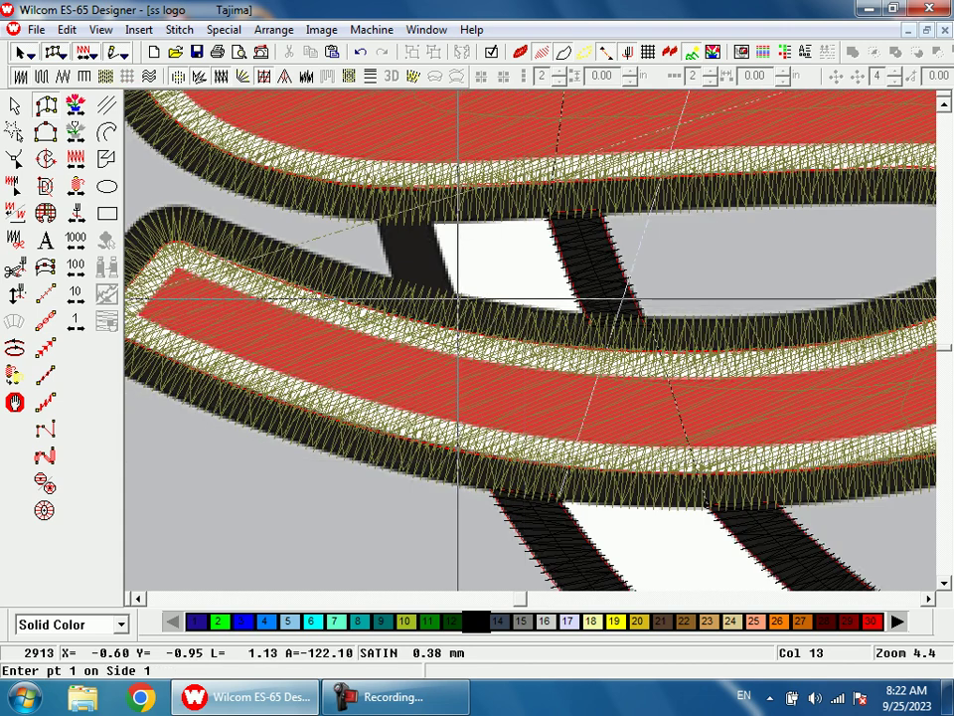
key("shift+z")
key("b")
left_click_drag(468, 264, 480, 354)
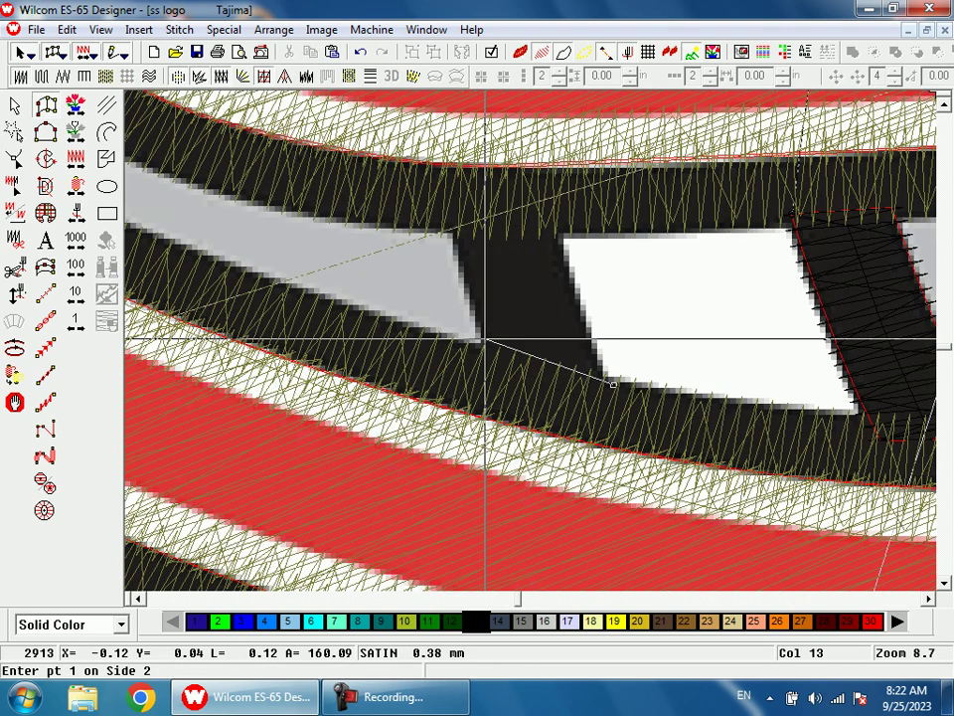
left_click(488, 368)
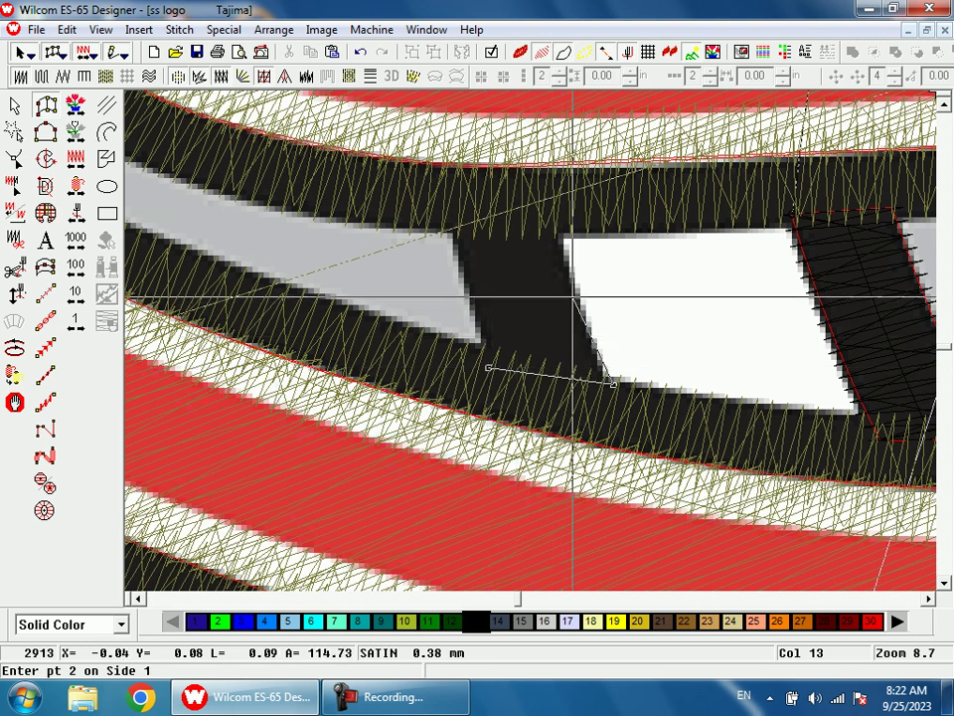
left_click(577, 296)
left_click(469, 307)
left_click(558, 218)
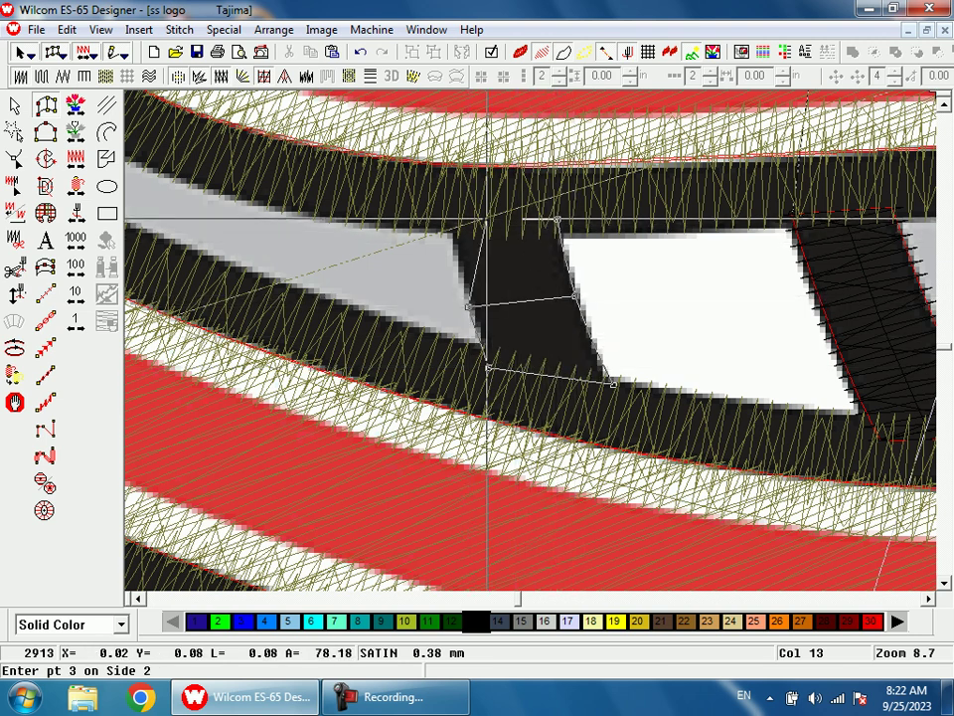
left_click(453, 219)
key("Return")
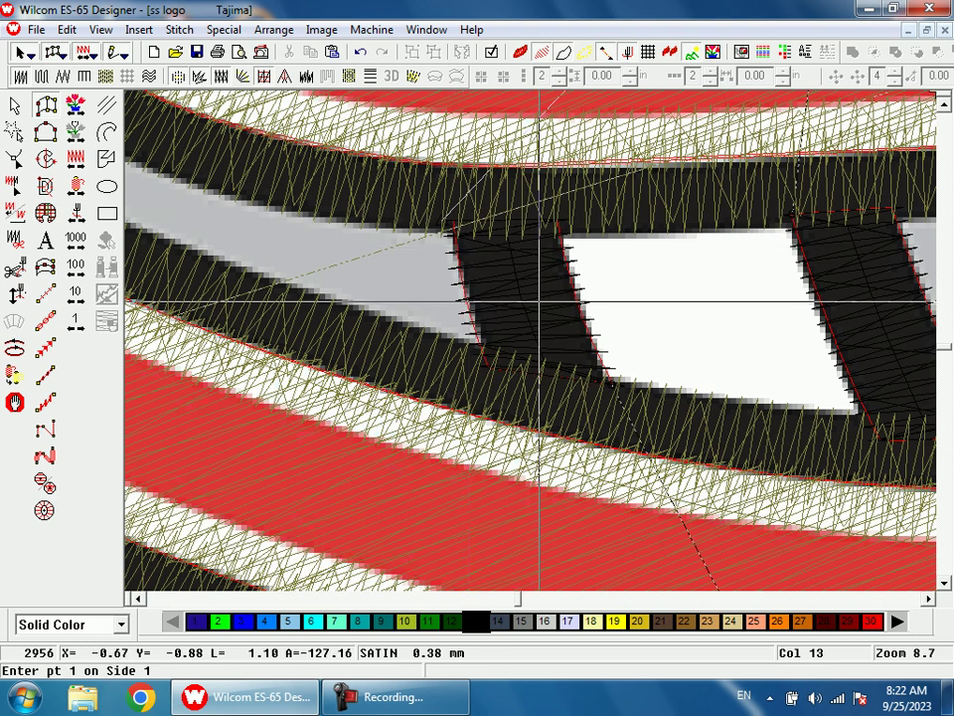
key("h")
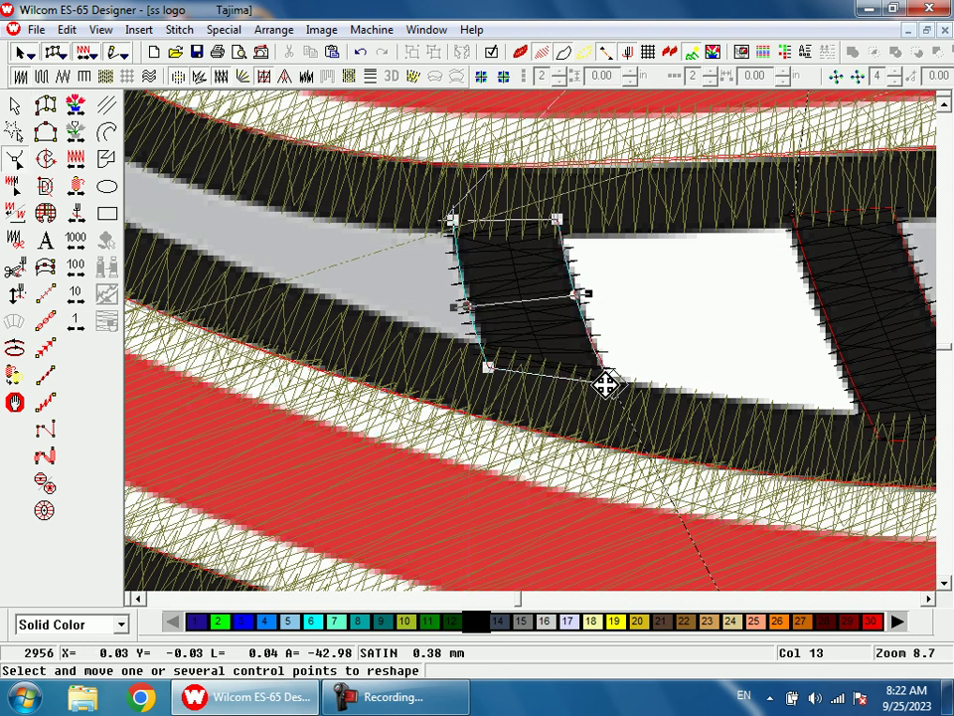
key("Return")
Step: Insert a two-pair black satin column for the outer band in the right S's upper opening, sequenced after the inner band's piece there
key("shift+z")
key("shift+z")
key("shift+z")
key("b")
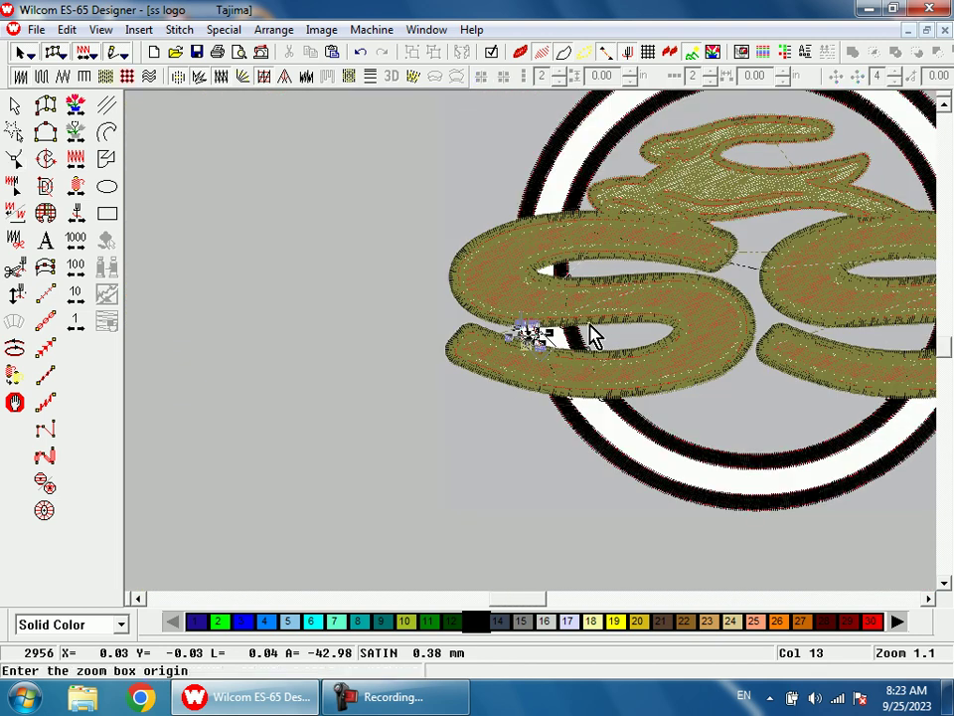
left_click_drag(530, 211, 652, 477)
scroll(652, 477, "down", 1)
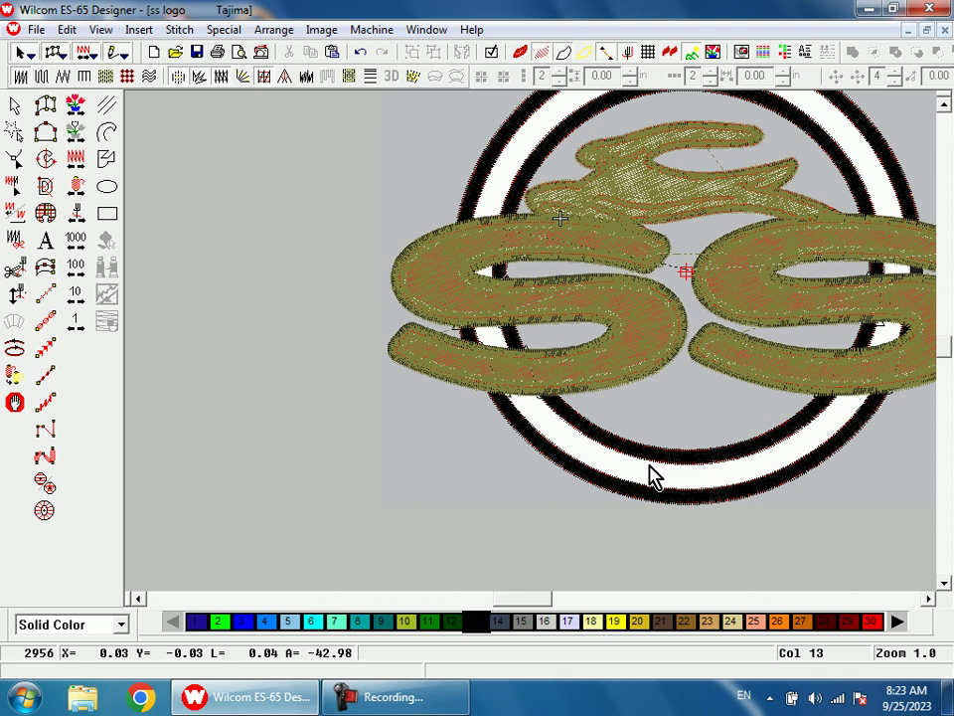
left_click(74, 131)
key("shift+z")
key("b")
left_click_drag(711, 284, 726, 350)
key("space")
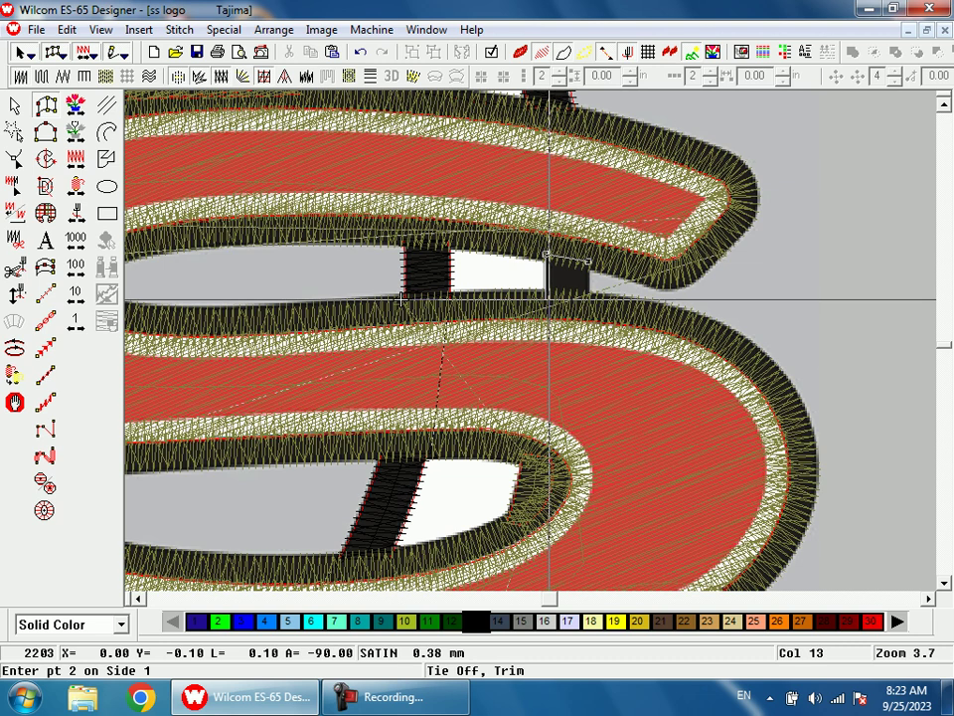
left_click(590, 302)
left_click(401, 299)
Step: Move the stitch position back to the end of the inner band's piece in the left S's upper opening and hide the artwork image
key("shift+z")
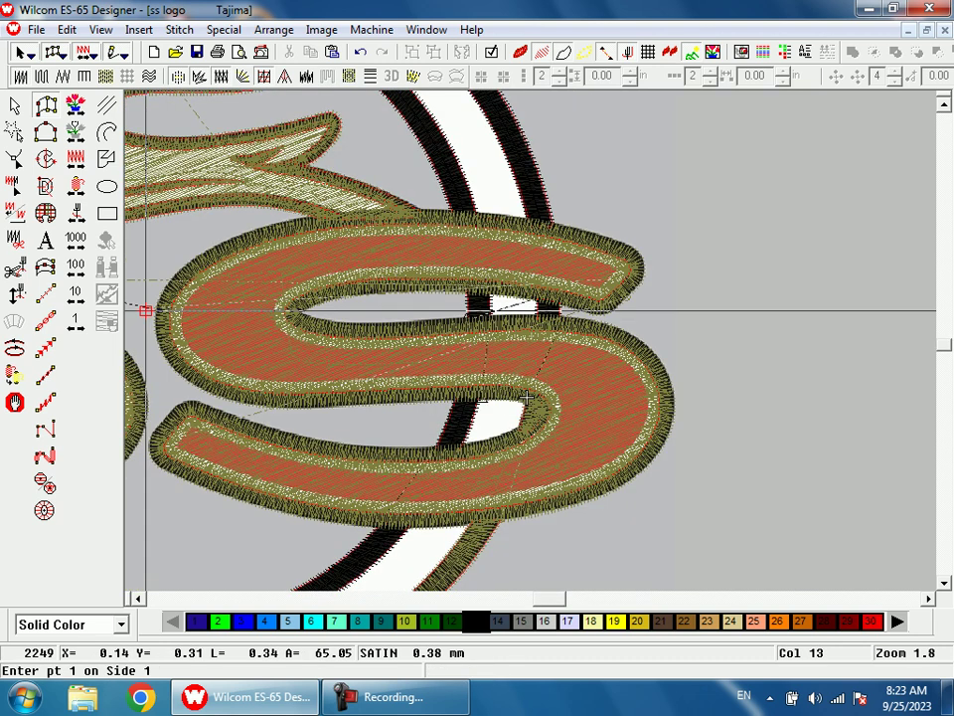
key("shift+z")
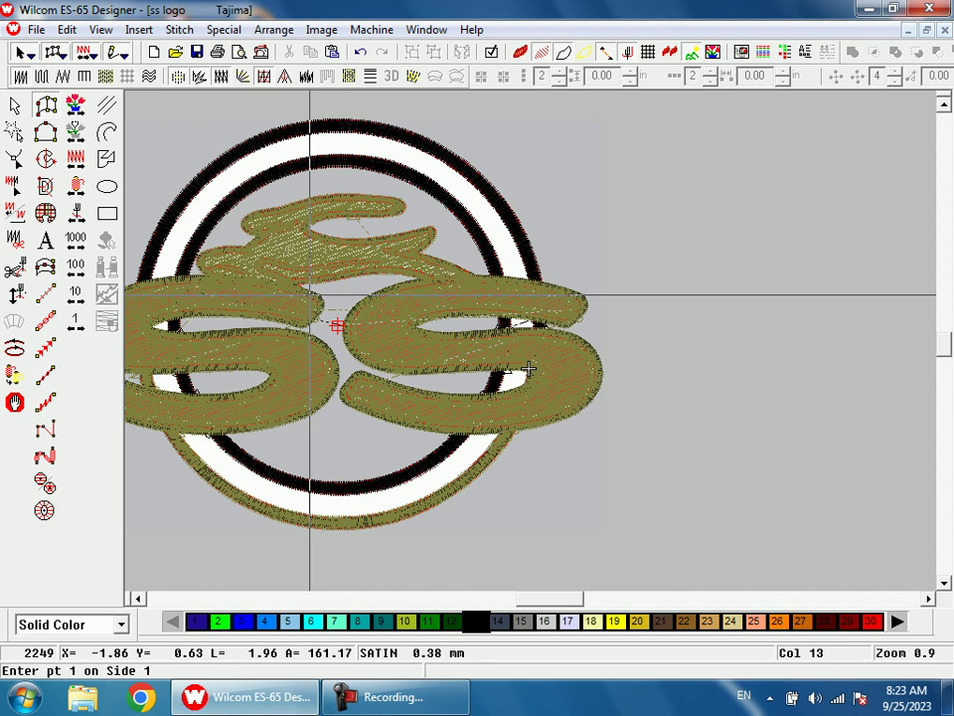
left_click(76, 107)
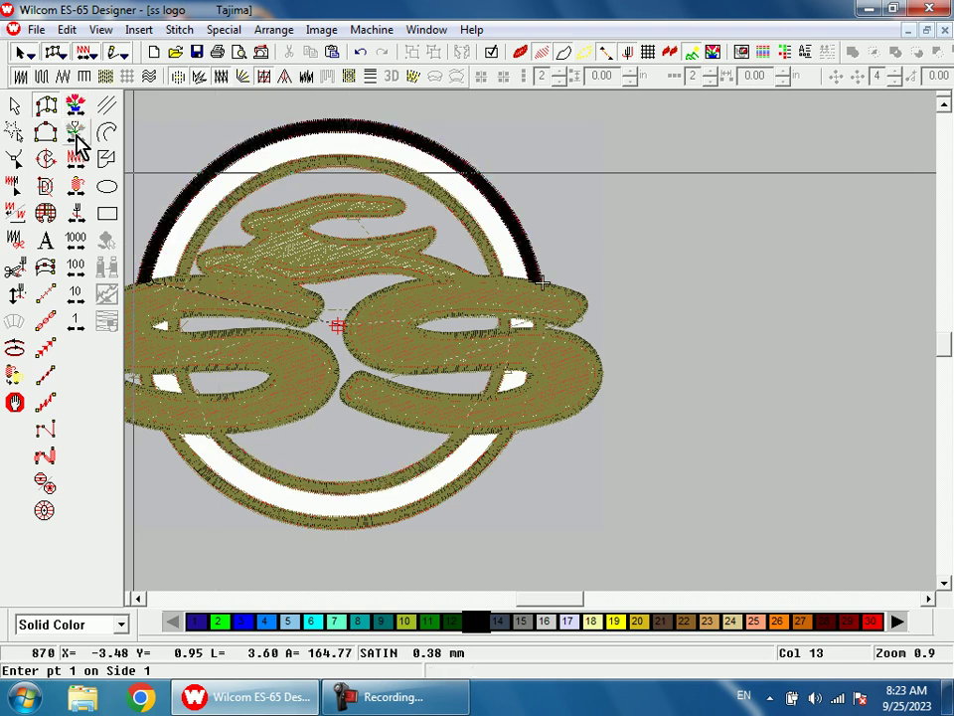
left_click(78, 217)
right_click(78, 217)
left_click(77, 217)
key("shift+z")
key("b")
left_click_drag(358, 288, 376, 352)
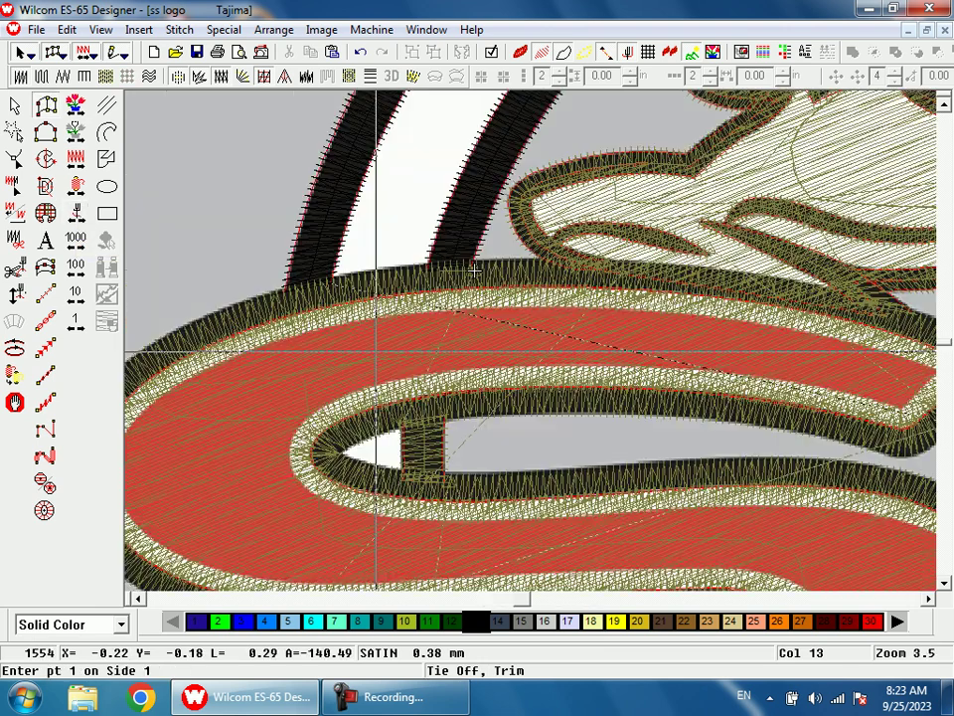
left_click(443, 456)
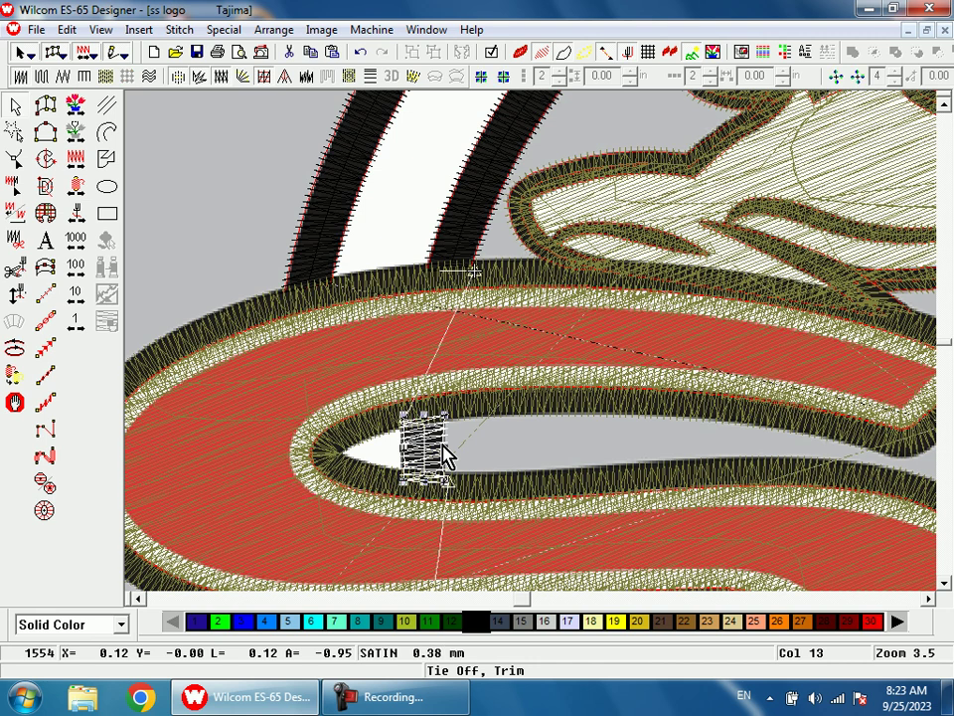
key("Escape")
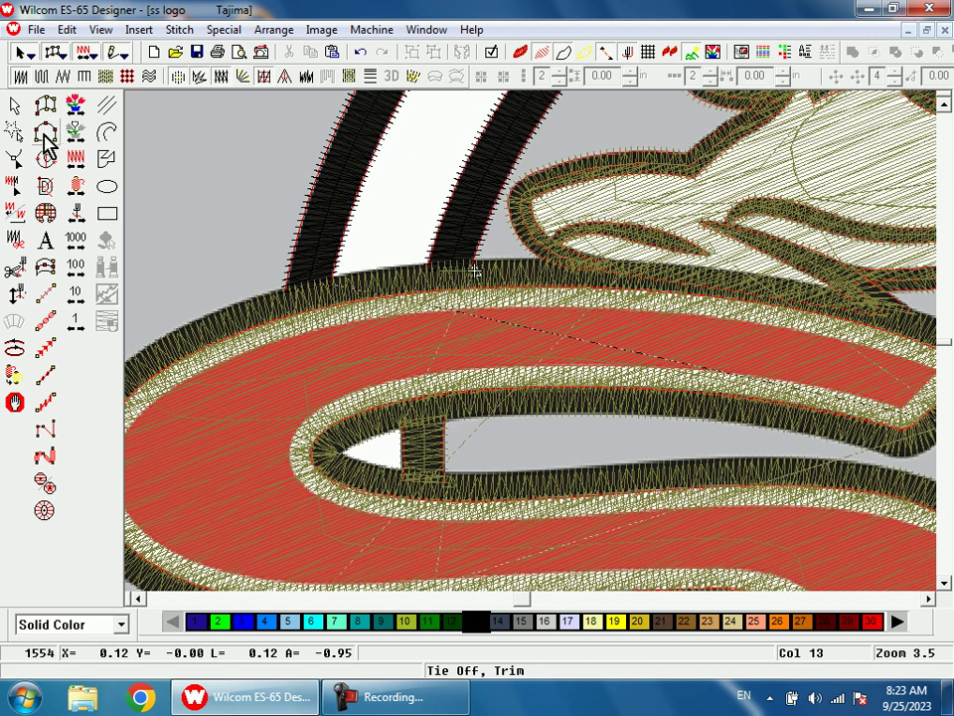
left_click(72, 131)
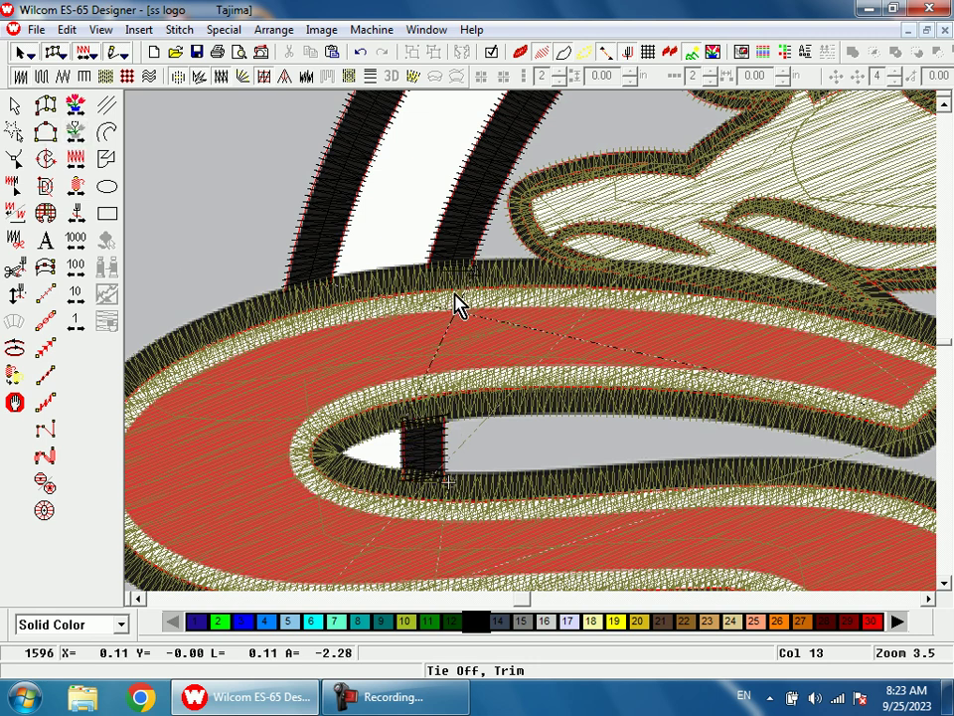
key("t")
left_click(46, 294)
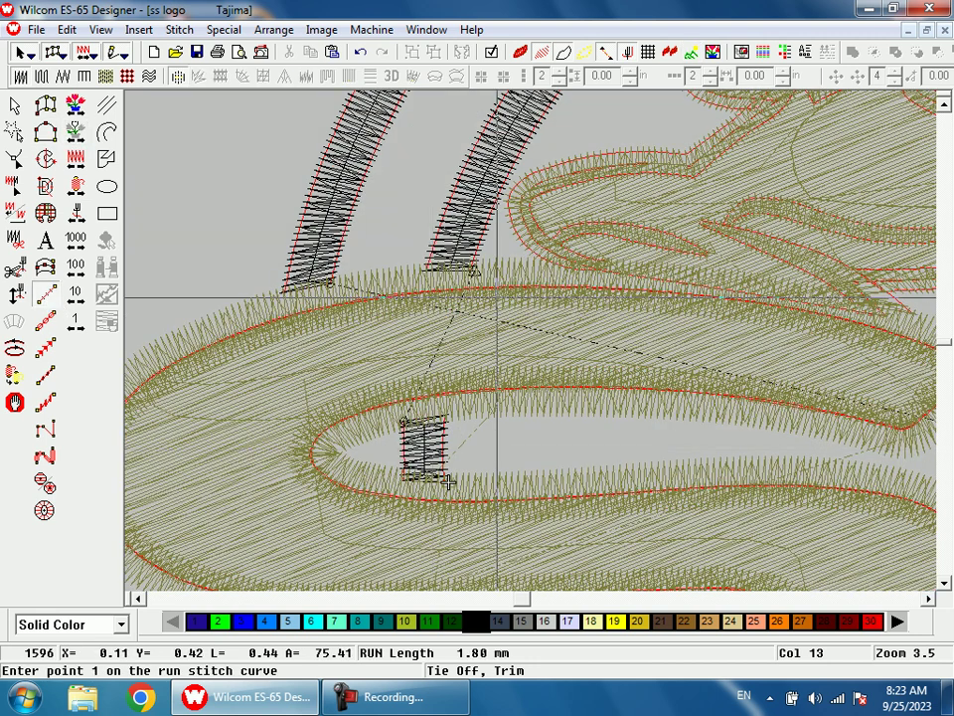
left_click(468, 281)
left_click(416, 405)
key("Return")
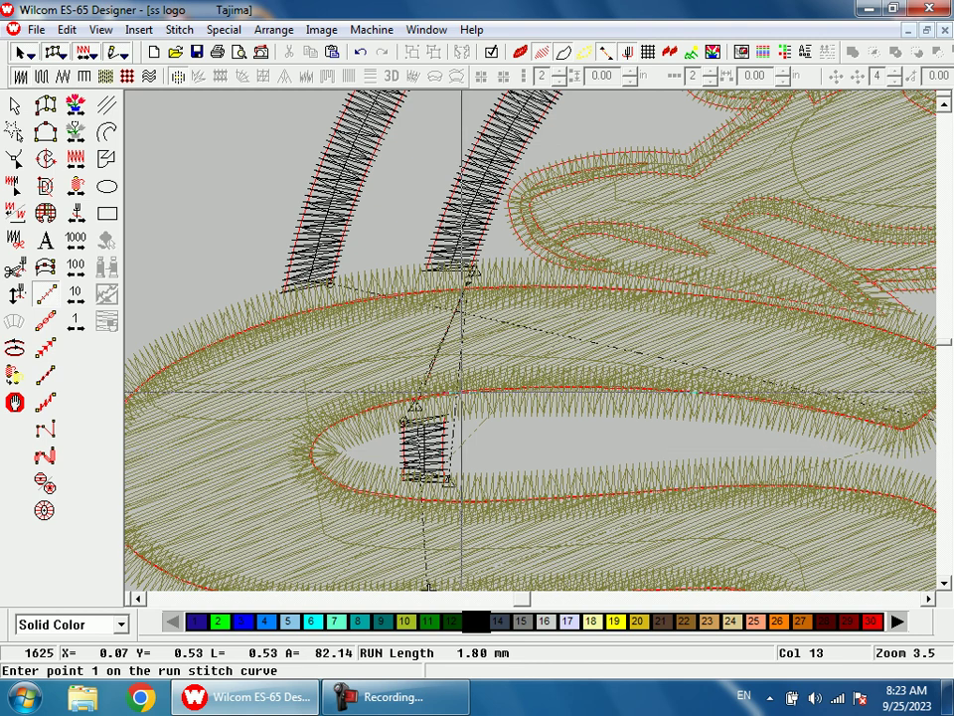
key("Escape")
left_click(445, 449)
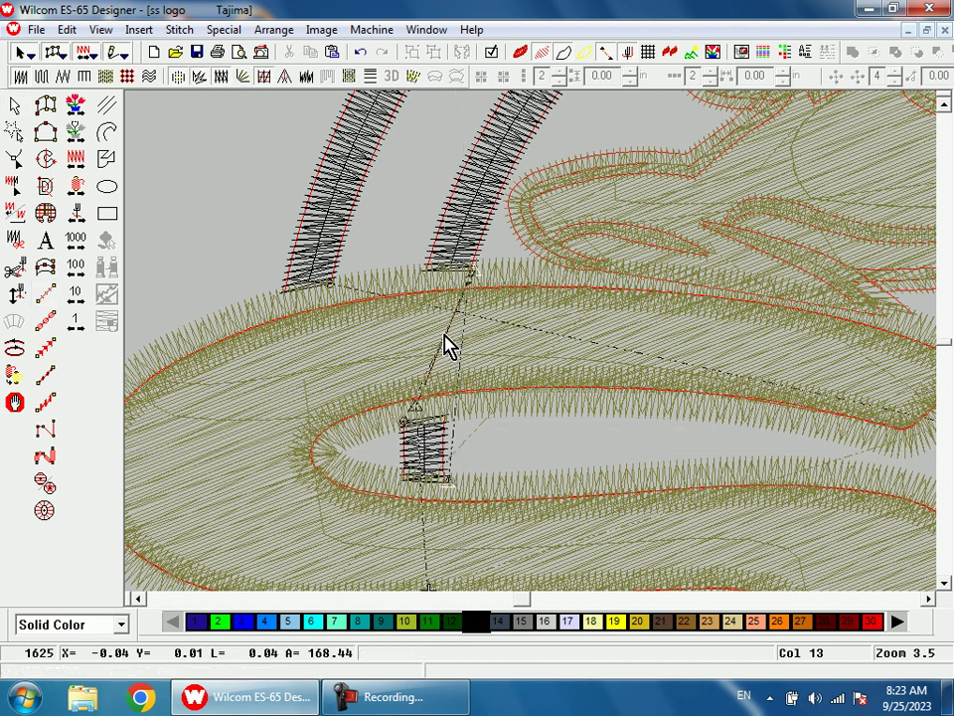
left_click(467, 295)
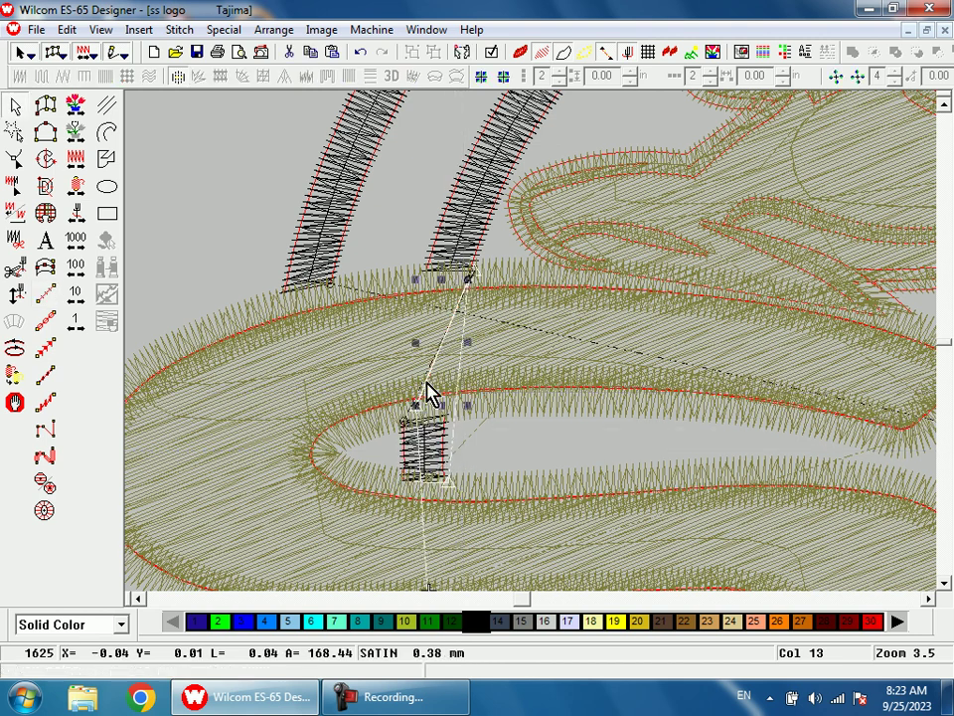
key("Delete")
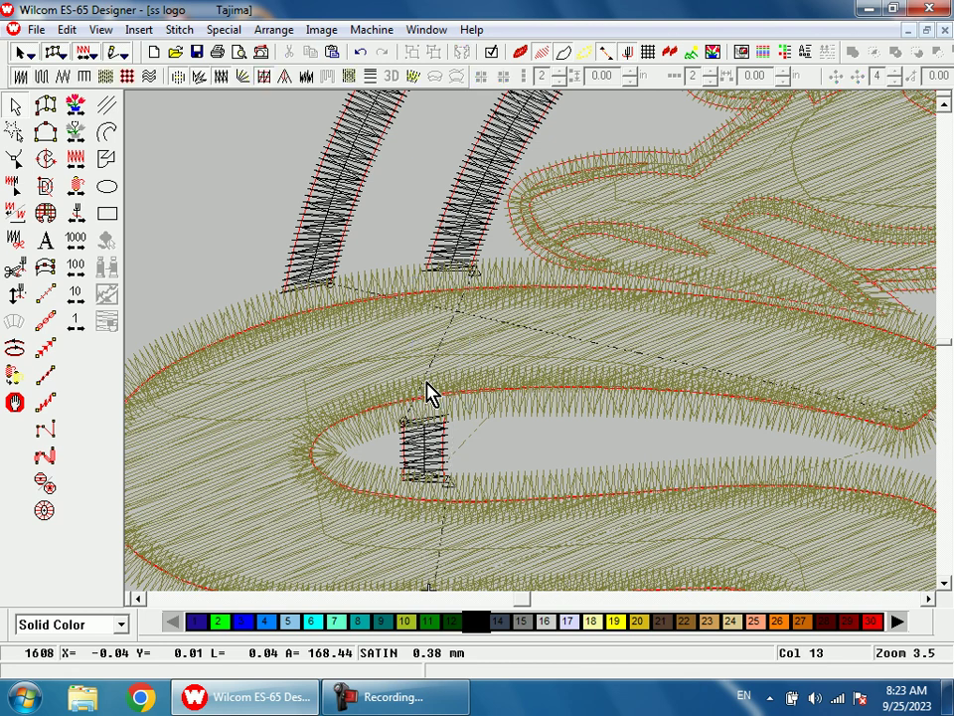
Step: Insert a run stitch from the end of the inner band's upper arc to its piece in the left S's upper opening, sequenced between them
key("Delete")
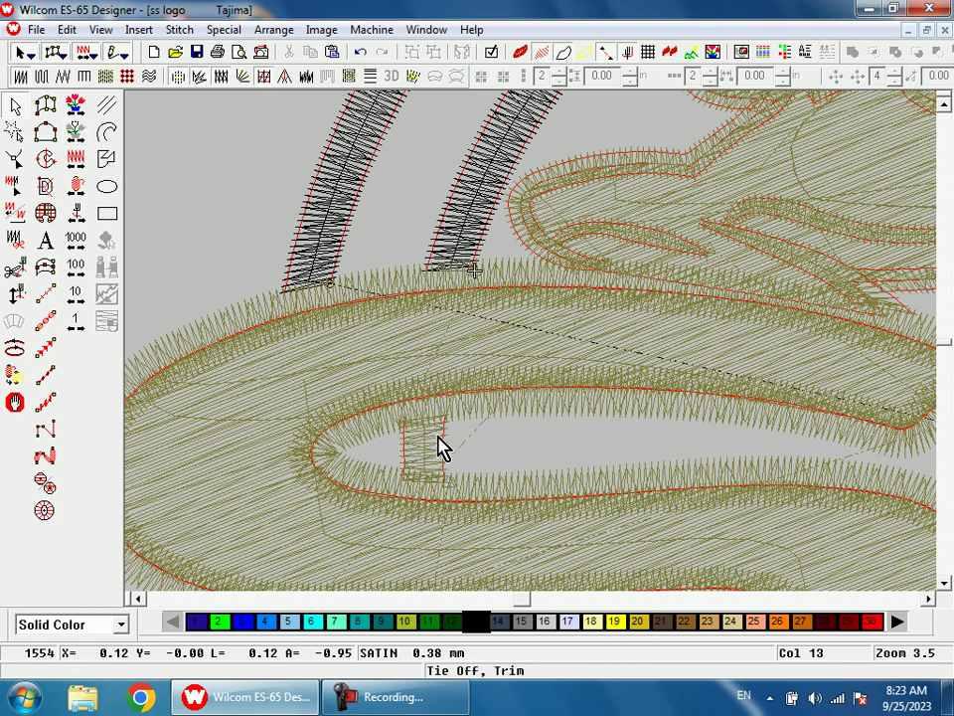
left_click(474, 224)
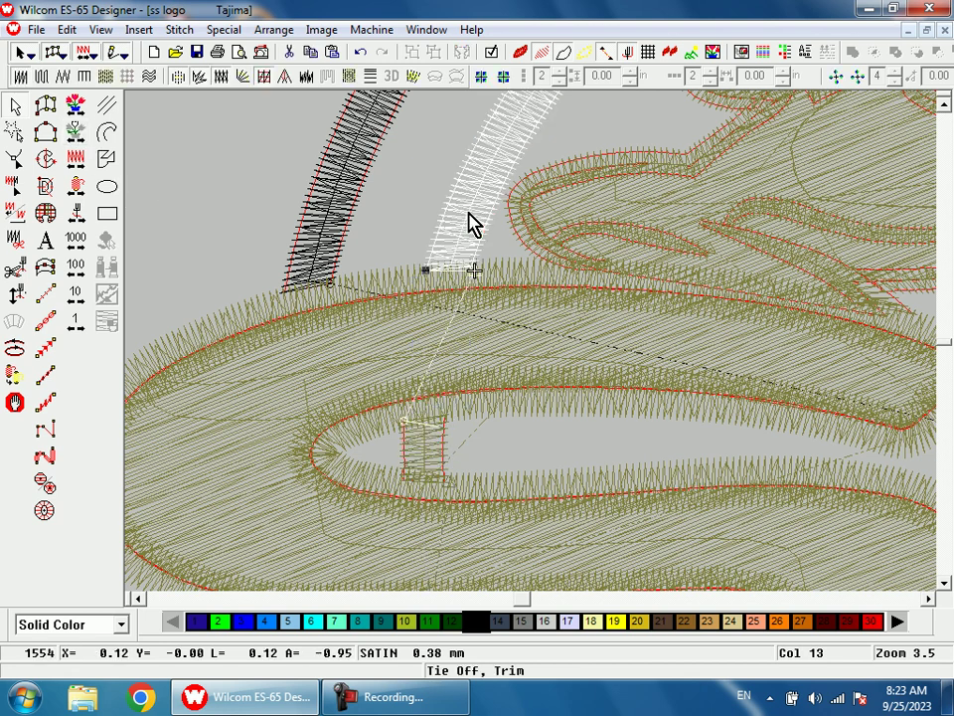
key("Escape")
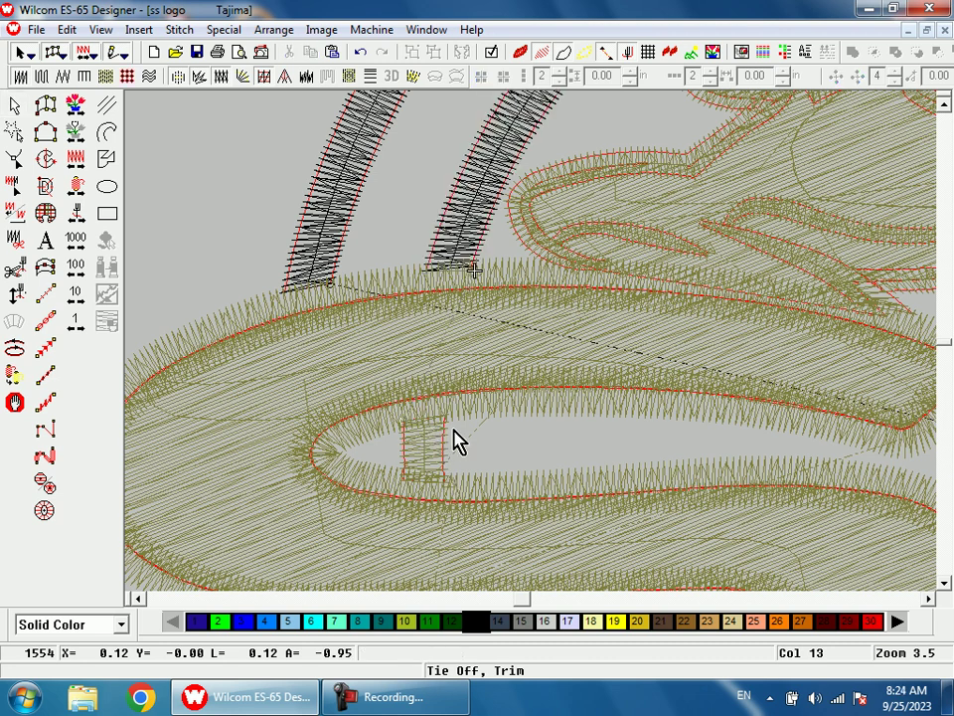
left_click(46, 294)
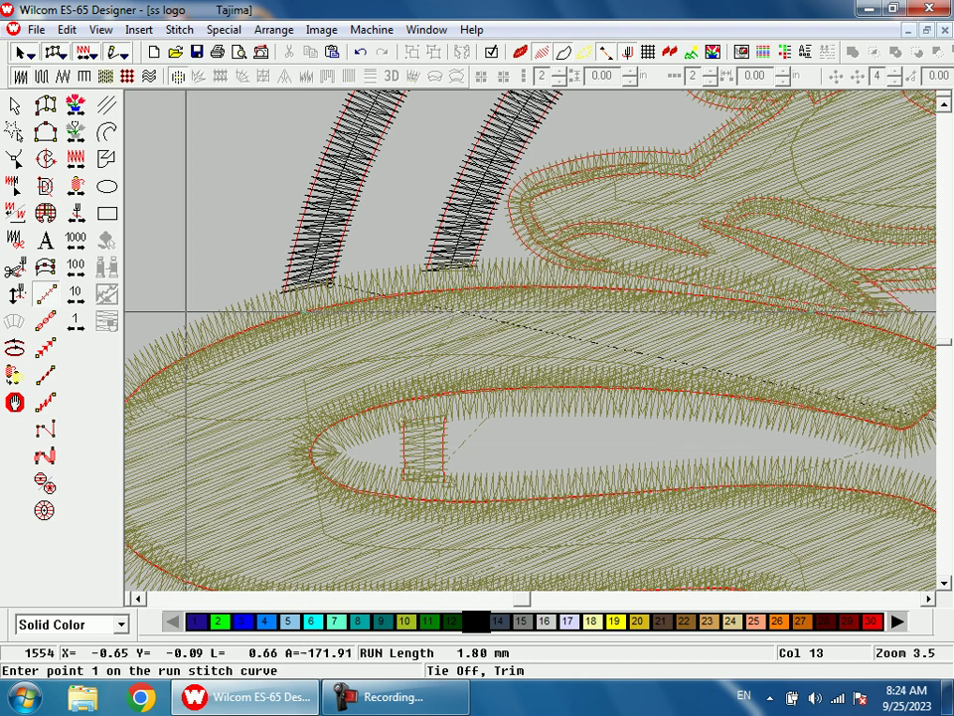
left_click(458, 275)
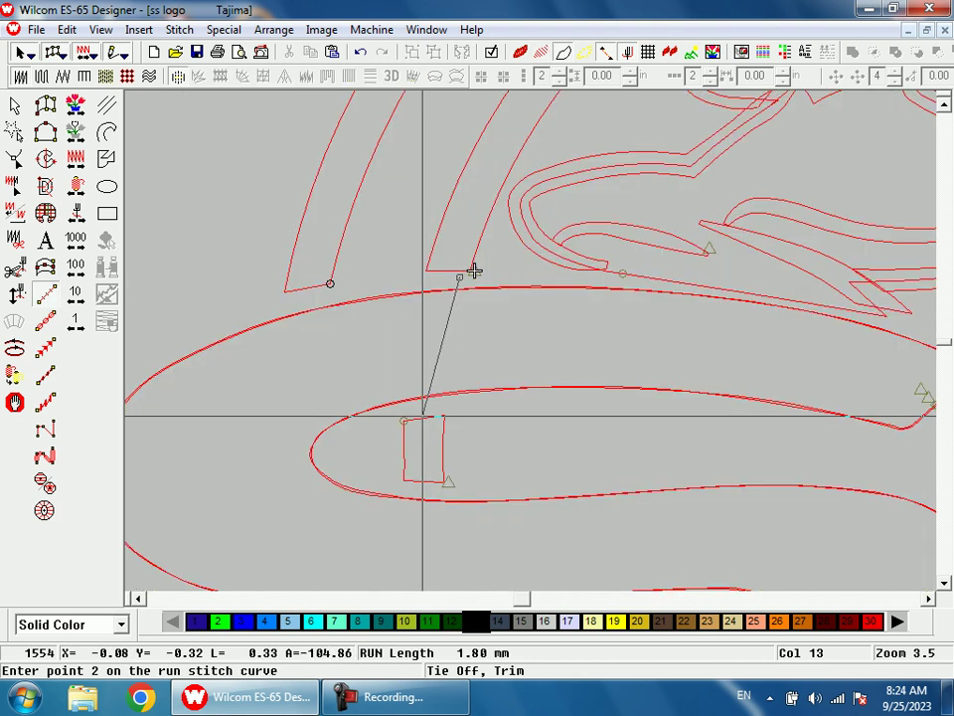
left_click(404, 418)
key("Return")
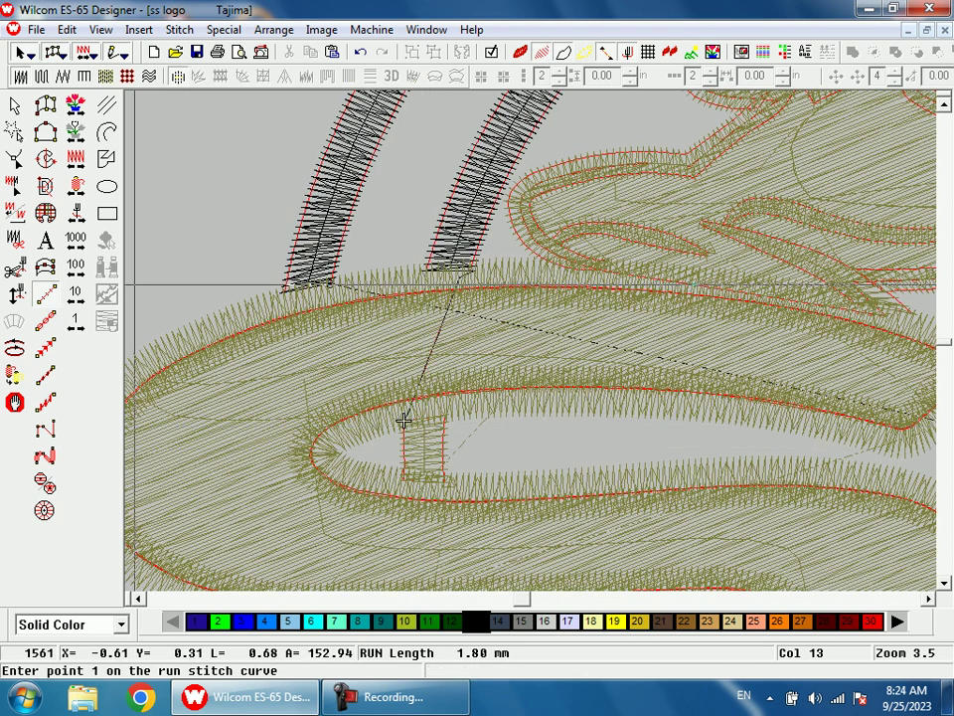
Step: Link the inner band's pieces in the left S's upper and lower openings with a run stitch sequenced between them
left_click(80, 211)
right_click(79, 212)
key("shift+z")
key("shift+z")
key("b")
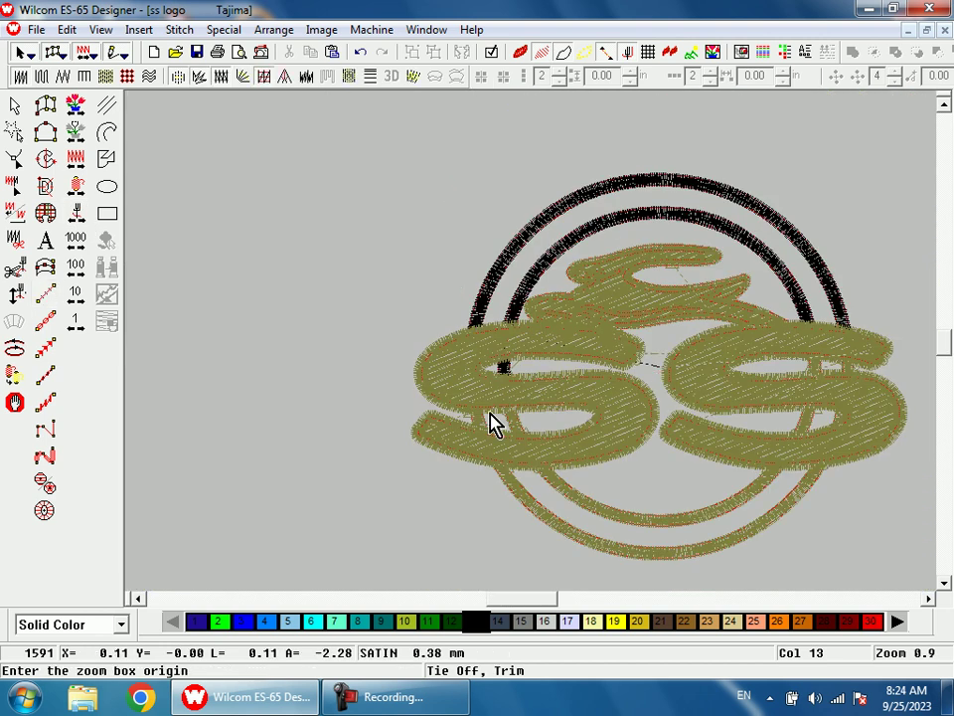
left_click_drag(502, 346, 528, 443)
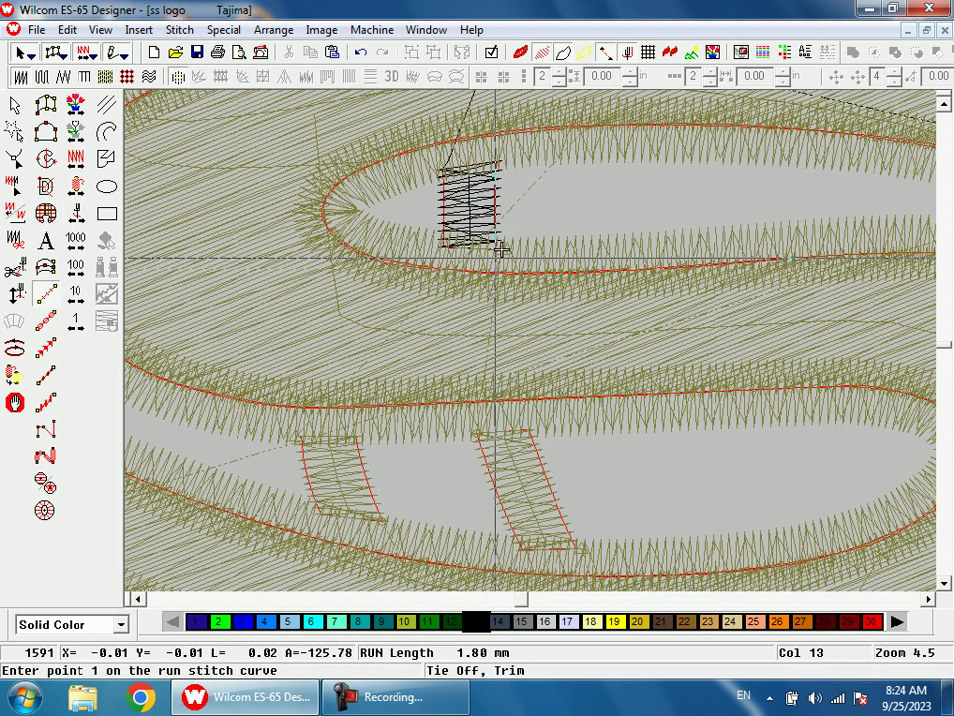
left_click(500, 252)
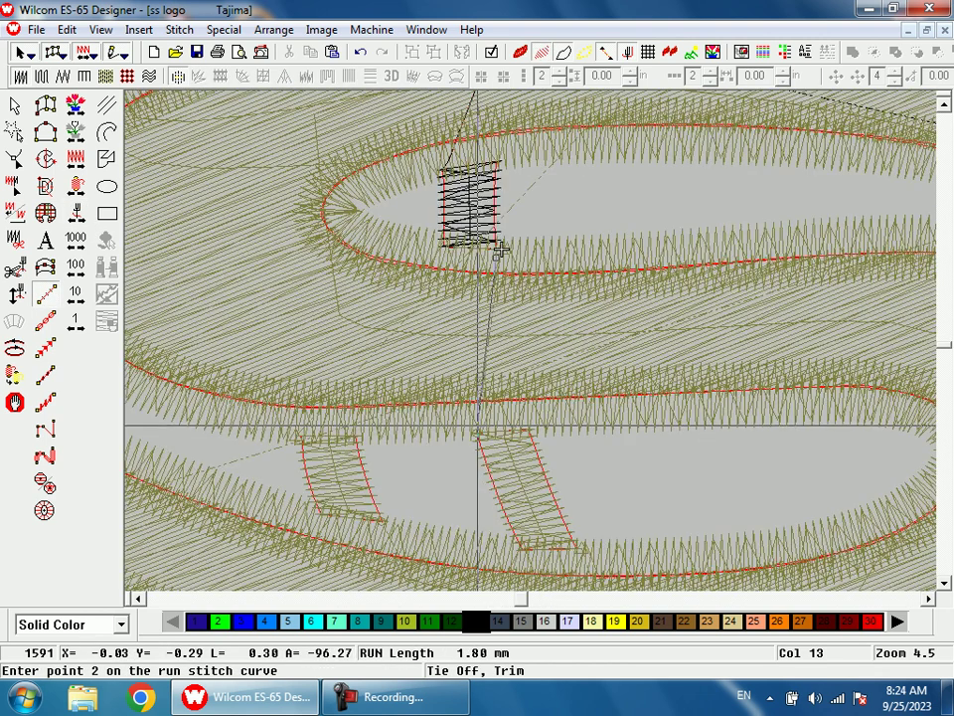
left_click(477, 432)
key("Return")
Step: Add a run stitch from the inner band's piece in the left S's lower opening to its lower arc beneath the S
key("shift+z")
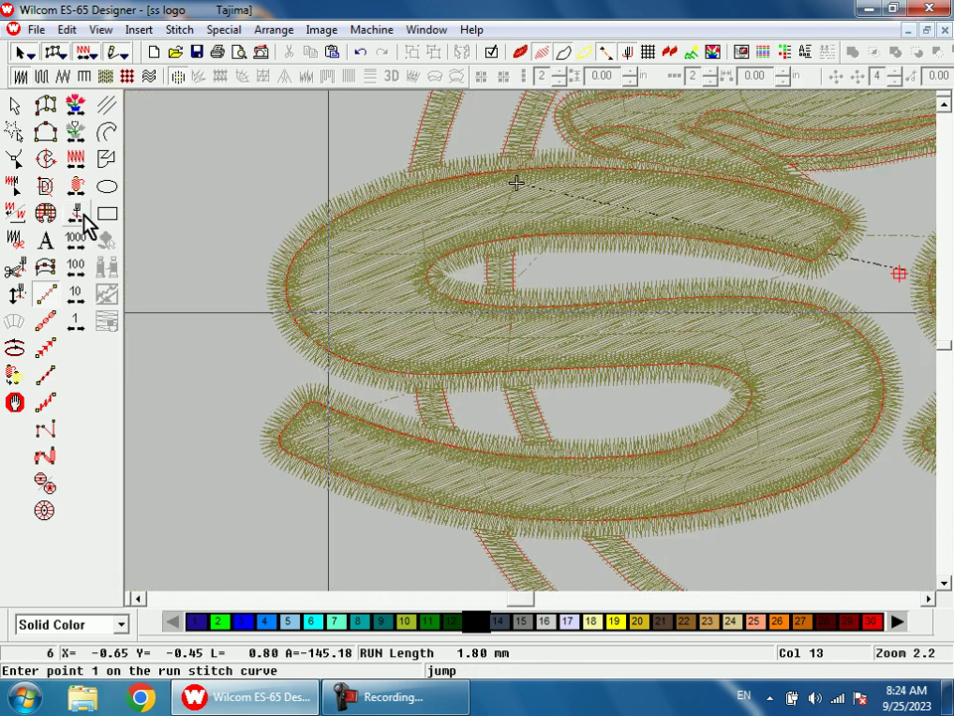
key("shift+z")
key("b")
left_click_drag(495, 364, 598, 457)
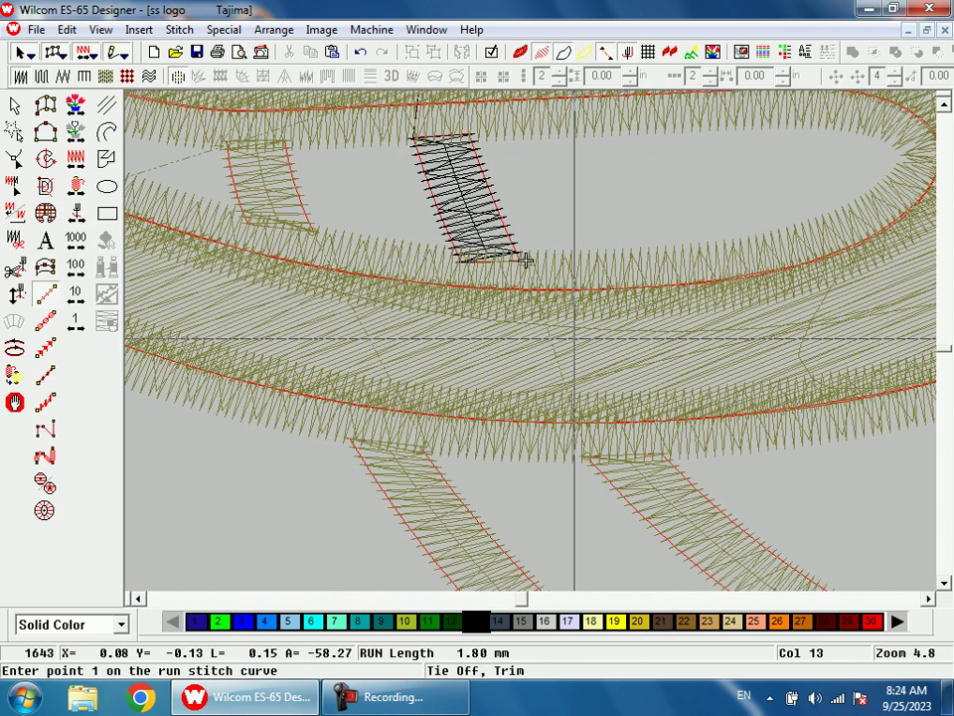
left_click(526, 260)
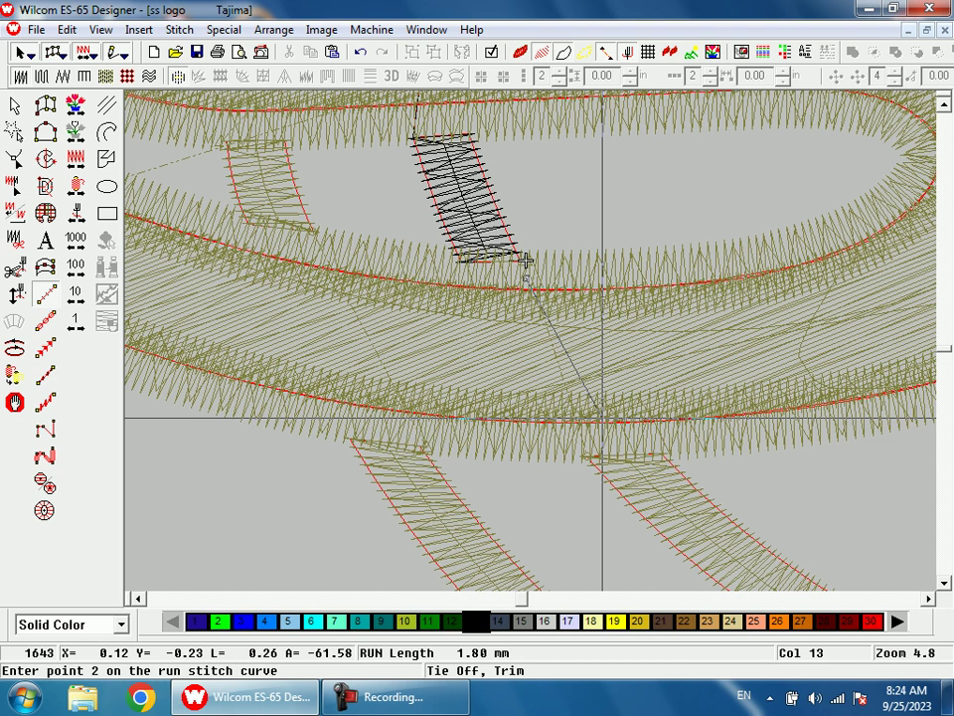
left_click(589, 454)
key("Return")
Step: Add a run stitch from the inner band's lower arc to its piece in the right S's lower opening, hidden beneath the letter
key("shift+z")
key("shift+z")
key("shift+z")
key("b")
left_click_drag(714, 316, 661, 378)
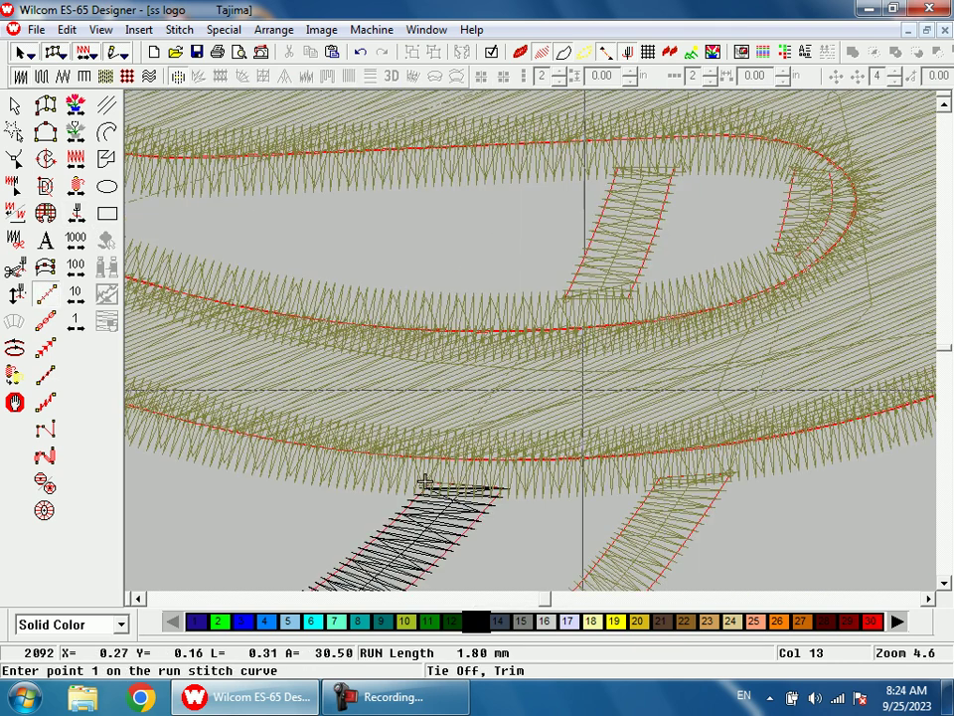
left_click(440, 466)
left_click(425, 484)
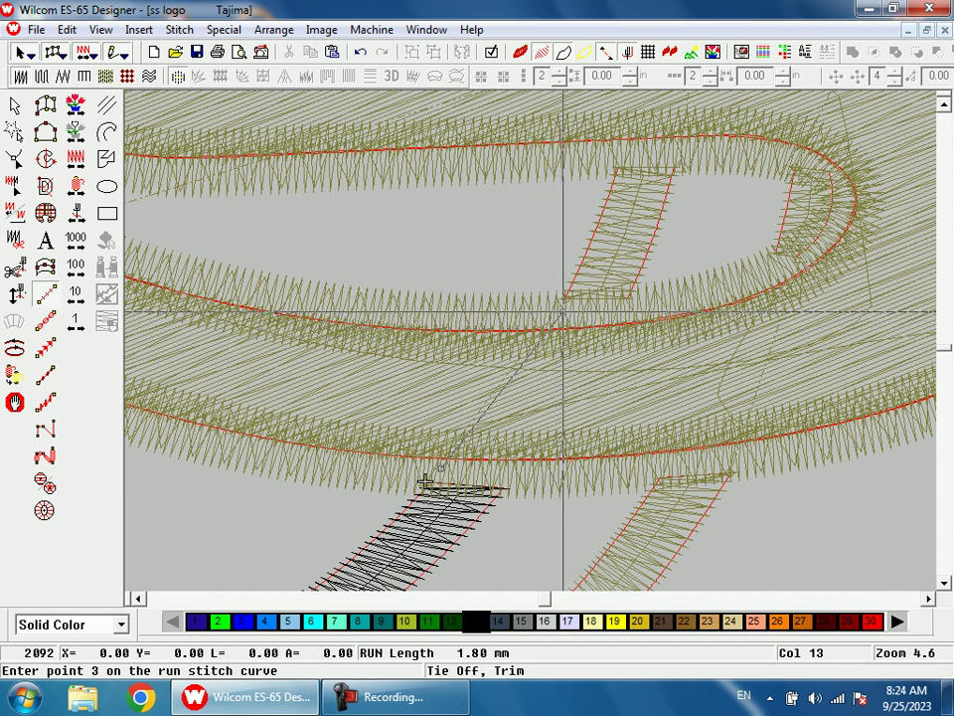
key("Return")
Step: Link the inner band's pieces in the right S's lower and upper openings with a run stitch sequenced between them
key("shift+z")
key("shift+z")
key("b")
left_click_drag(594, 207, 497, 368)
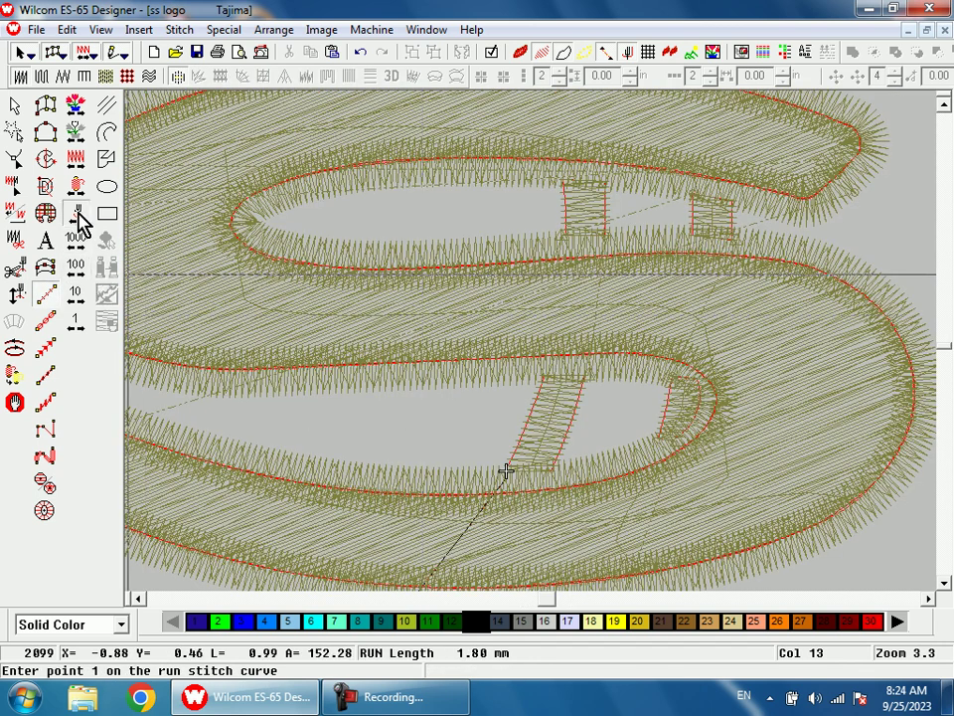
left_click(581, 368)
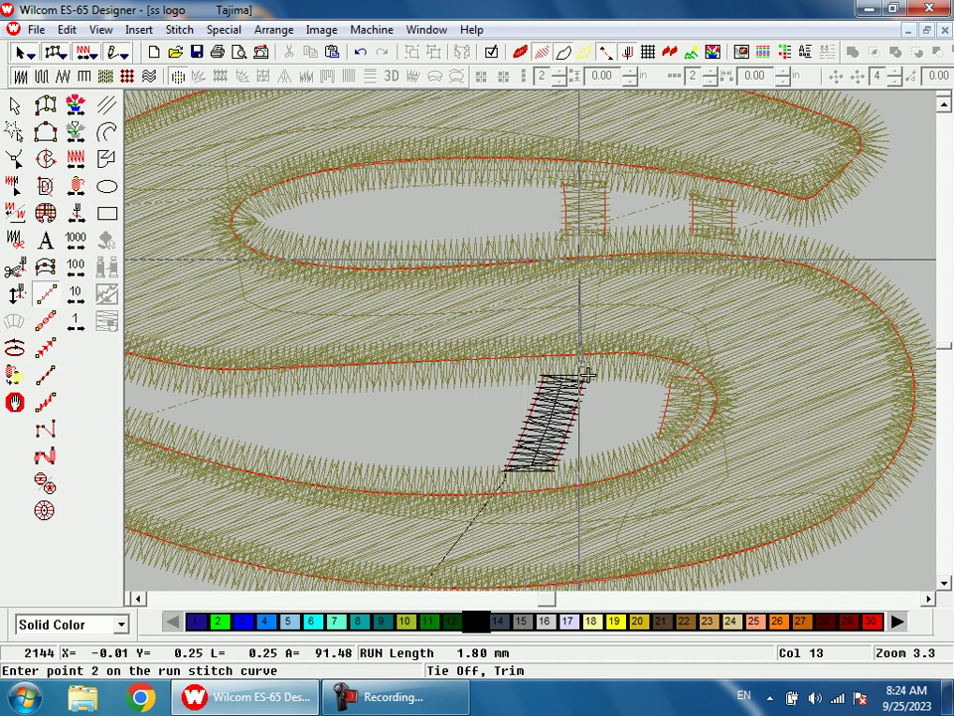
left_click(603, 235)
key("Return")
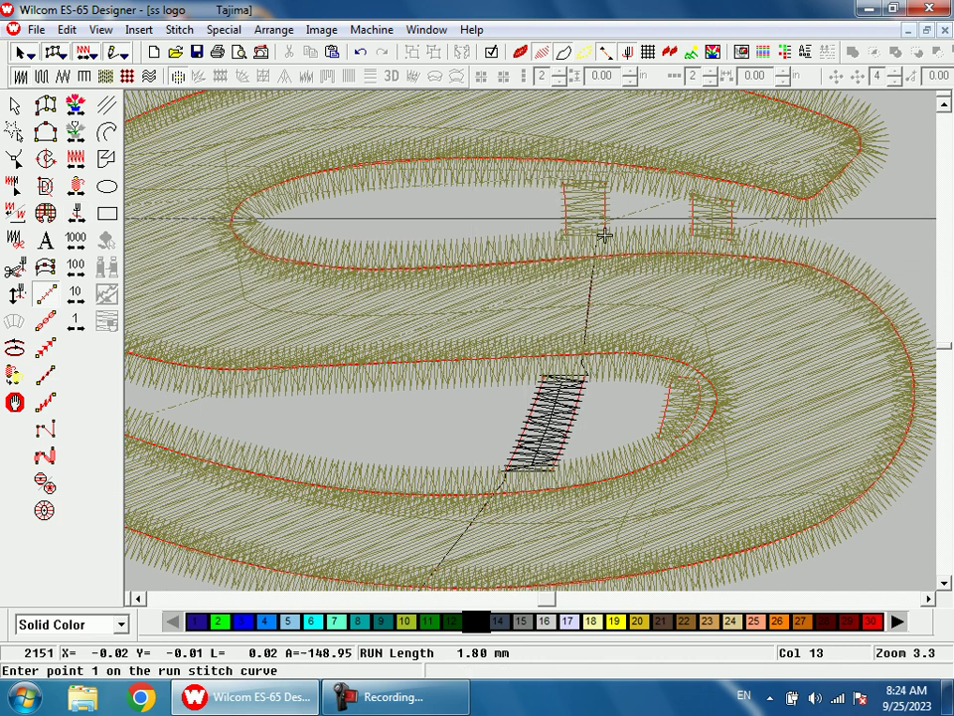
Step: Connect the inner band's piece in the right S's upper opening to the outer band's neighbouring piece with a run stitch
left_click(75, 210)
scroll(512, 347, "up", 1)
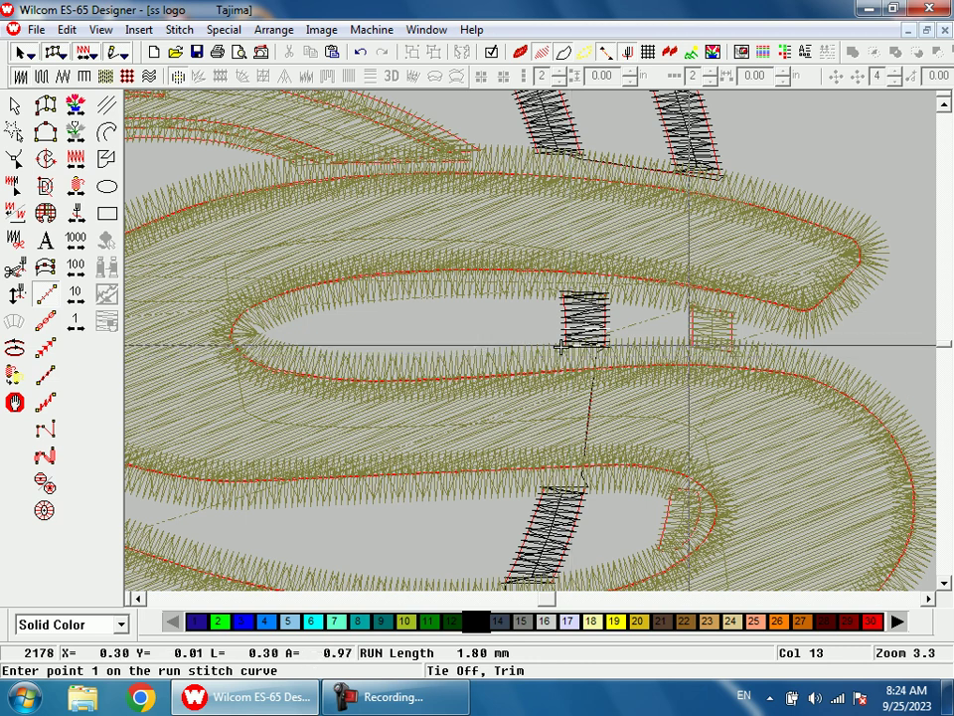
left_click(566, 355)
left_click(696, 359)
left_click(699, 318)
key("Return")
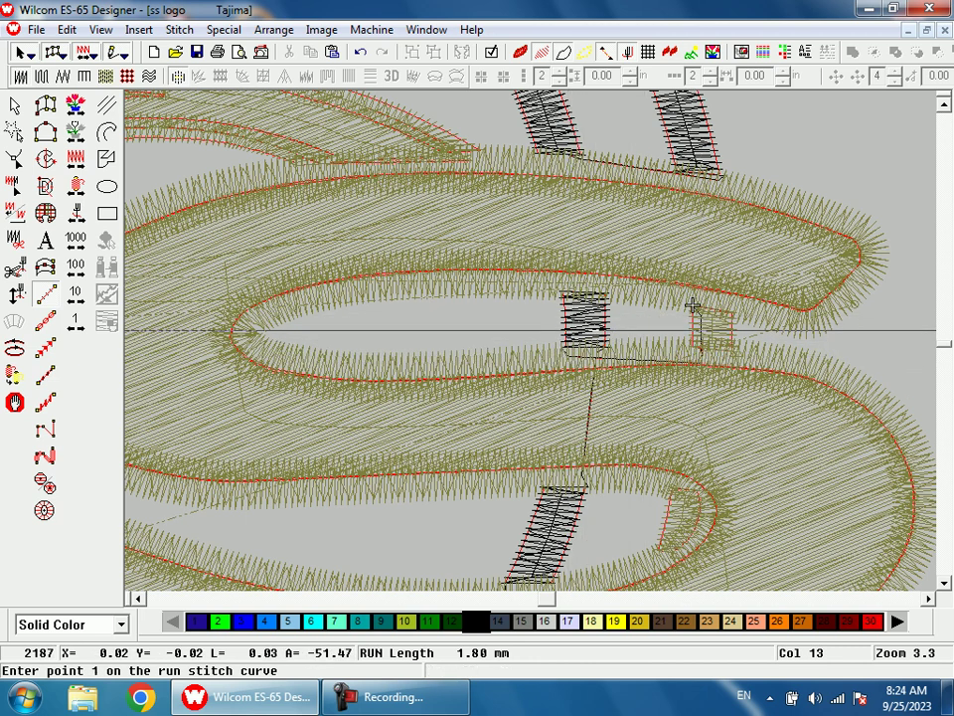
Step: Link the outer band's pieces in the right S's upper and lower openings with a run stitch beneath the letter
right_click(76, 216)
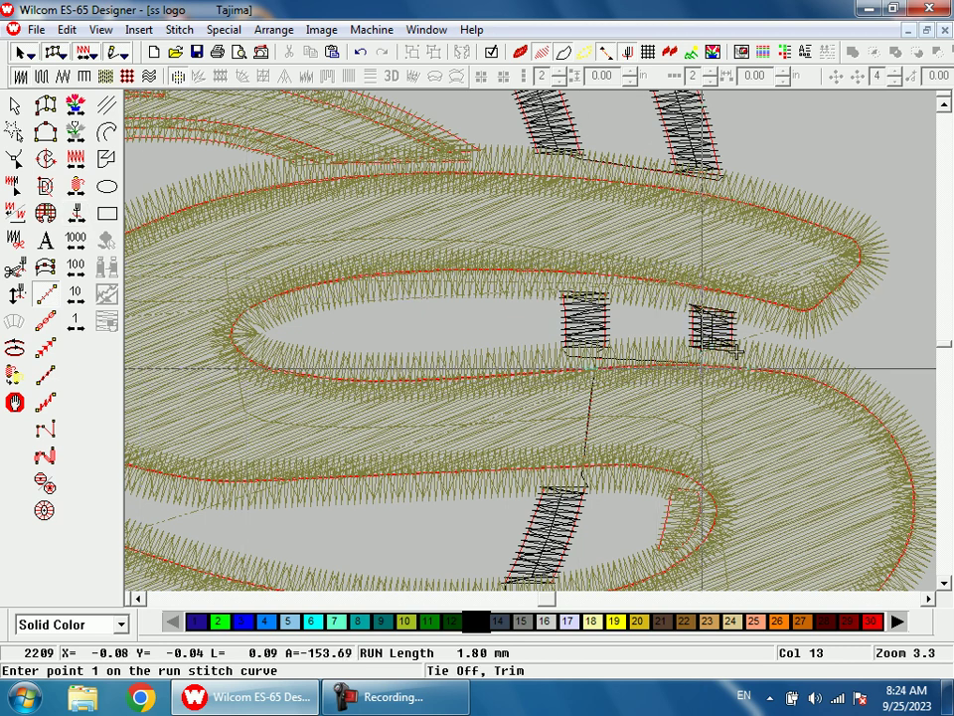
left_click(722, 363)
left_click(682, 479)
key("Return")
Step: Add a run stitch from the outer band's piece in the right S's lower opening to its lower arc beneath the S
right_click(78, 215)
scroll(604, 385, "down", 2)
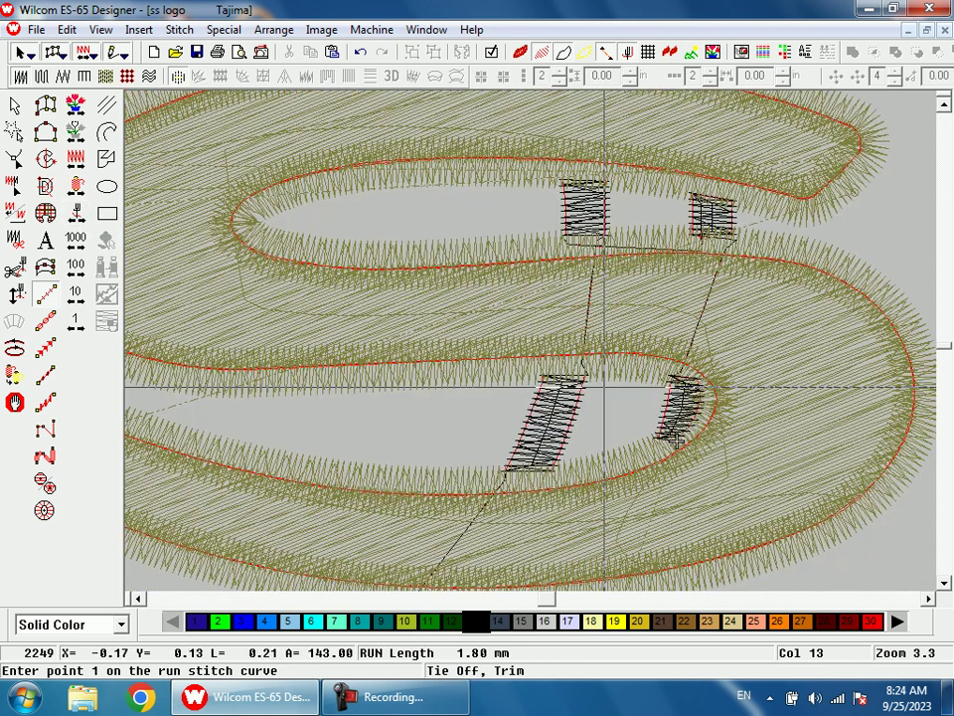
left_click(674, 350)
left_click(622, 479)
key("Return")
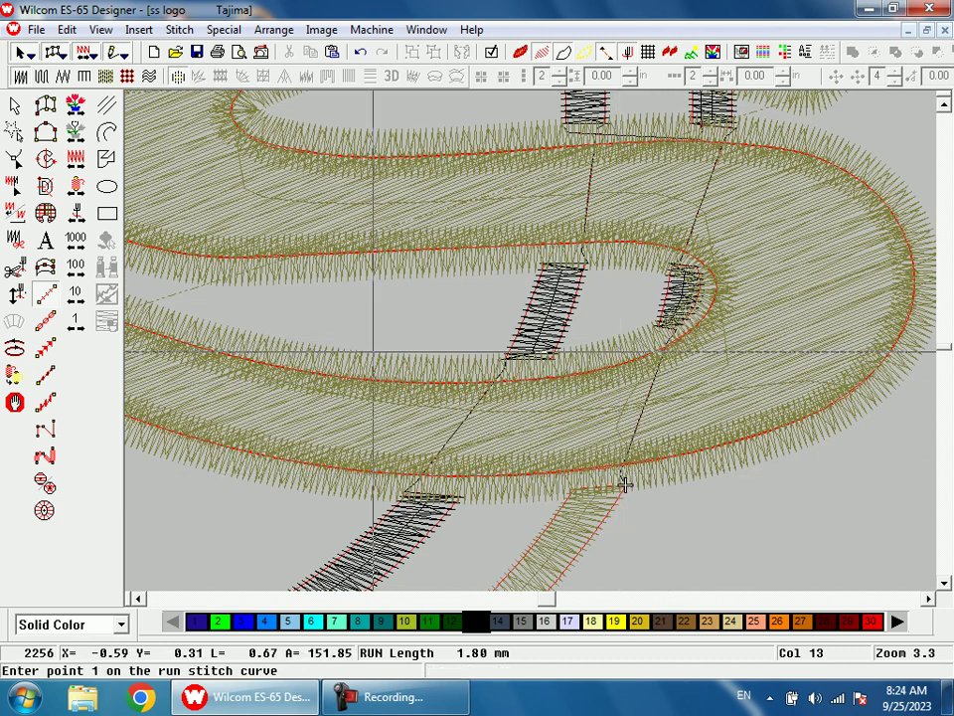
Step: Step through the ring's objects in stitching order to examine their sequence and the connecting runs
key("shift+z")
key("shift+z")
left_click(75, 214)
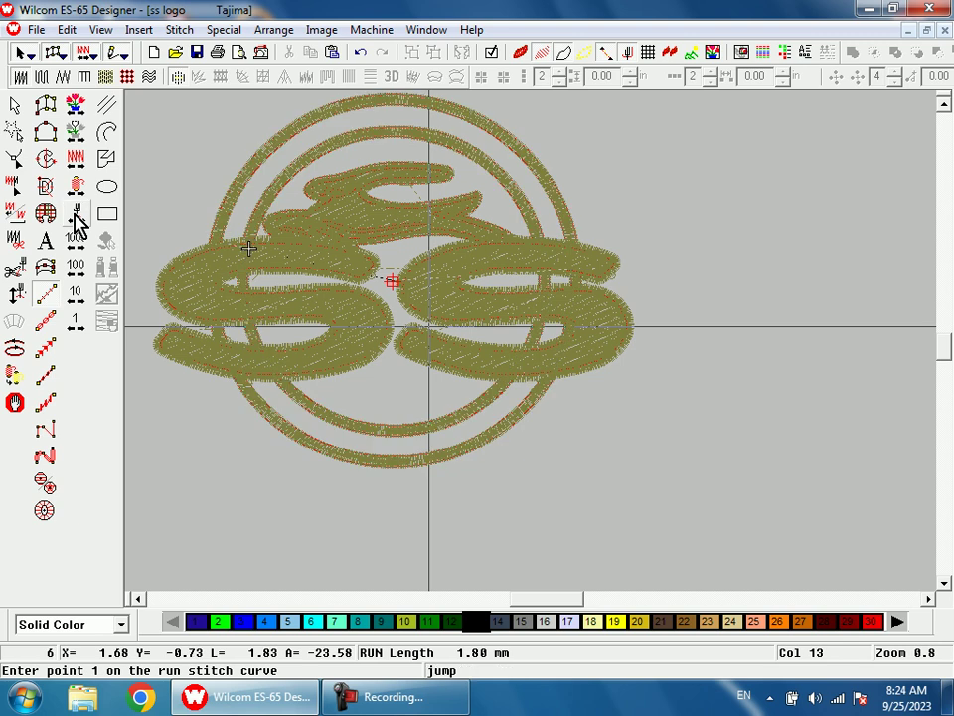
right_click(75, 215)
left_click(76, 215)
right_click(75, 215)
left_click(76, 214)
right_click(75, 215)
left_click(75, 215)
right_click(76, 215)
left_click(75, 215)
right_click(76, 214)
left_click(76, 215)
right_click(75, 215)
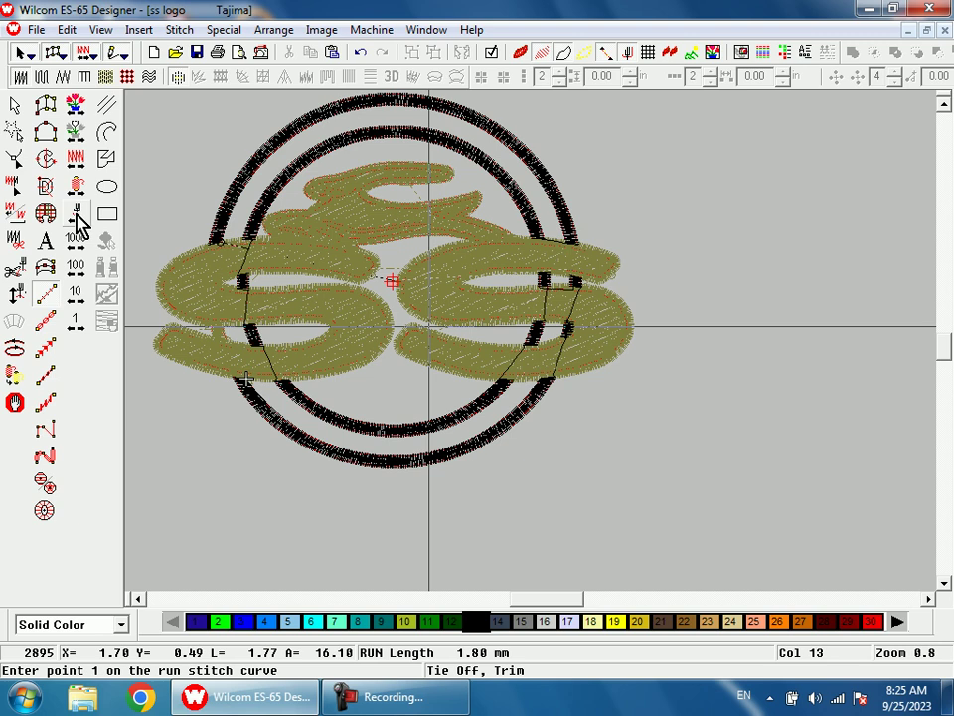
Step: At the start of the design, digitize a satin column filling the gap between the ring's bands in the left S's lower opening
left_click(76, 105)
key("b")
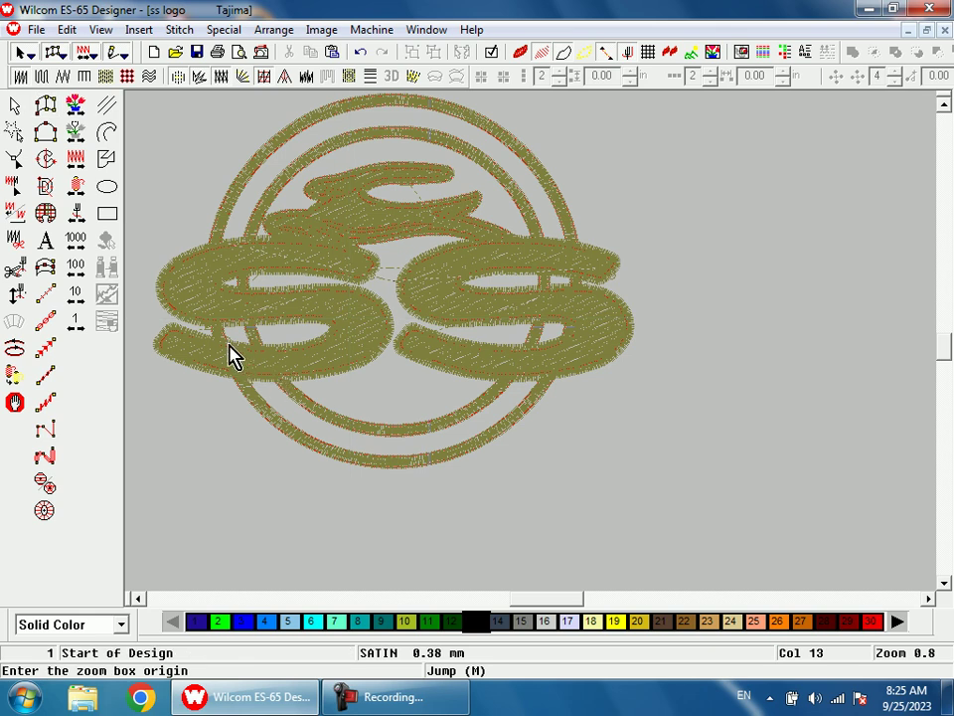
left_click_drag(228, 276, 304, 379)
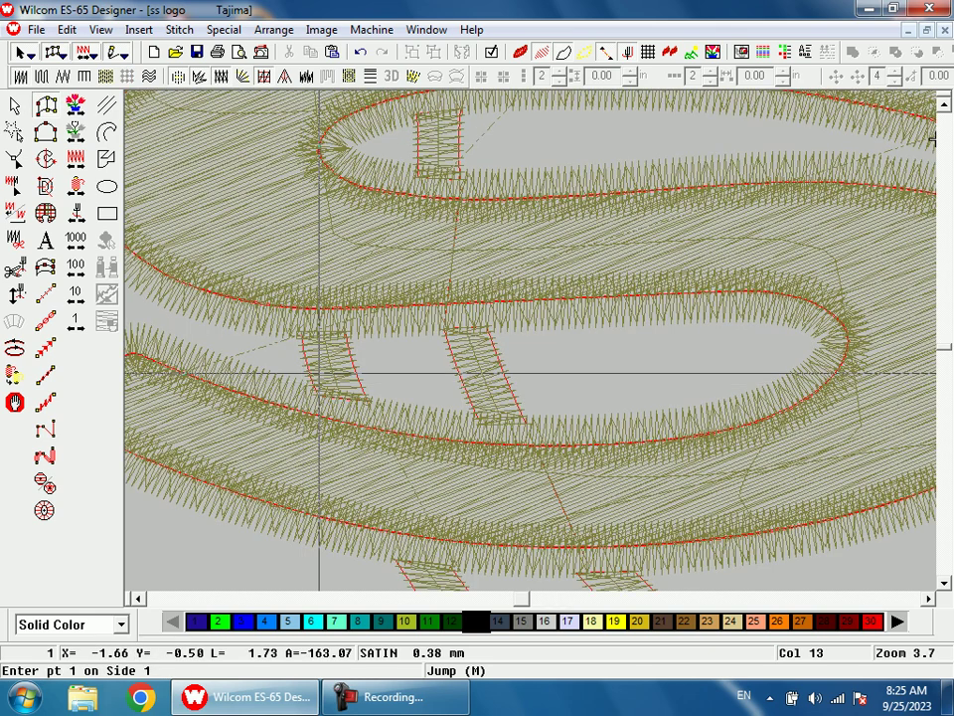
left_click(461, 303)
left_click(333, 308)
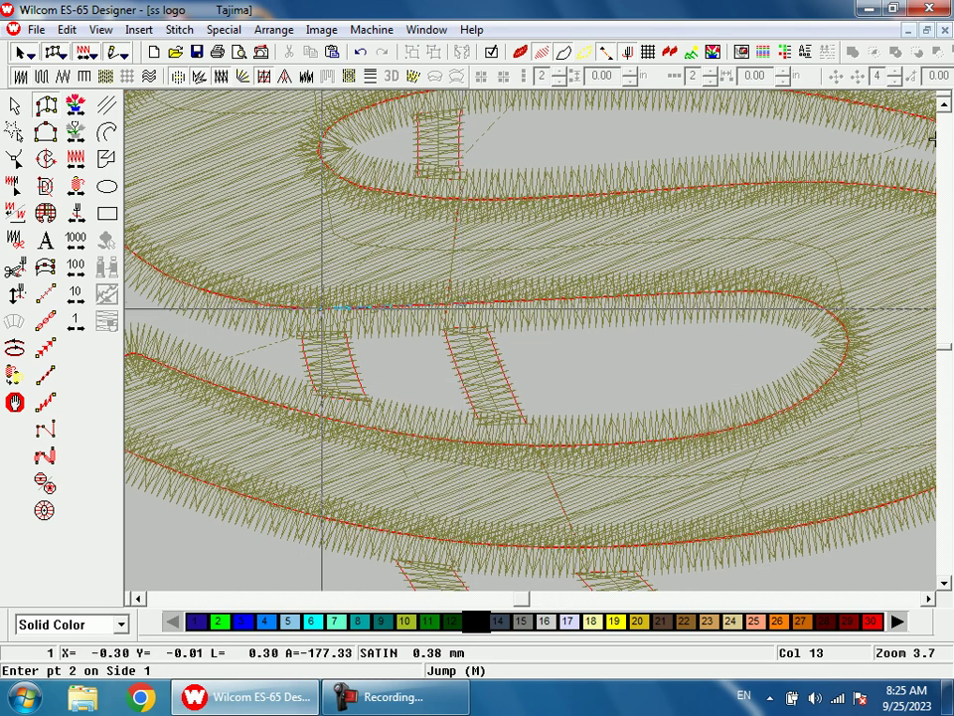
left_click(478, 365)
left_click(333, 377)
left_click(504, 424)
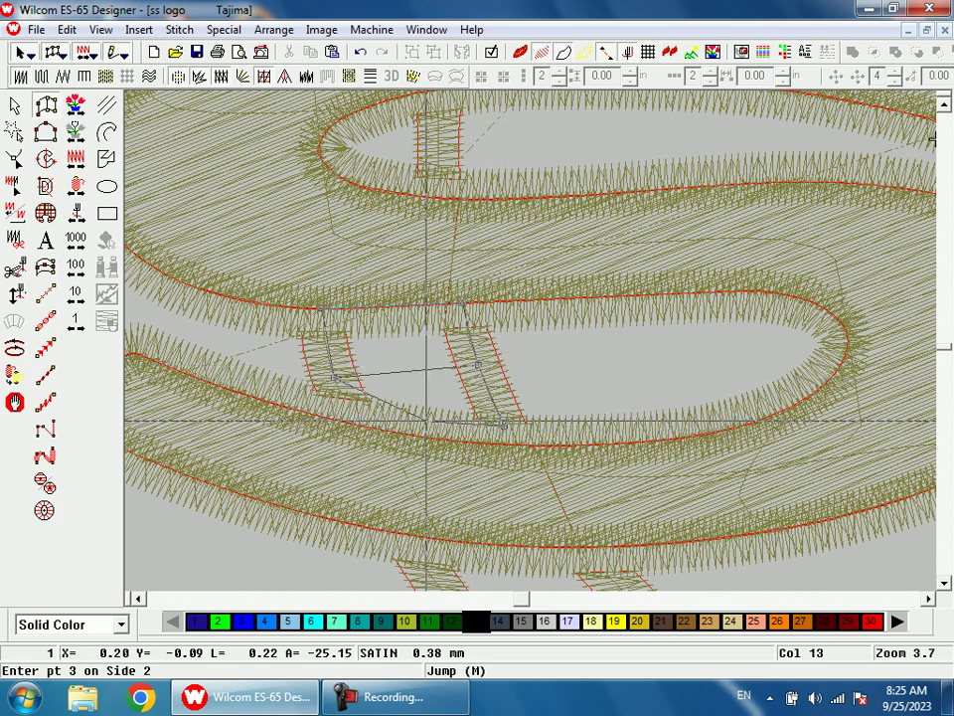
left_click(348, 421)
key("Return")
key("shift+z")
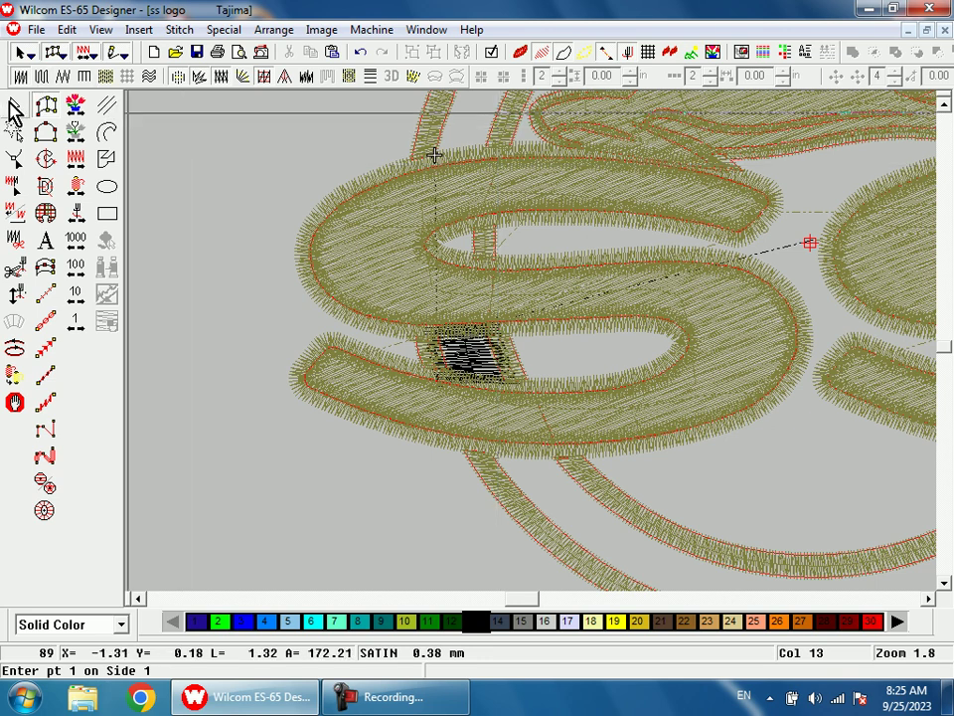
Step: Recolor the gap fill in the left S's lower opening to color 17 and move the stitch position to its end
left_click(14, 107)
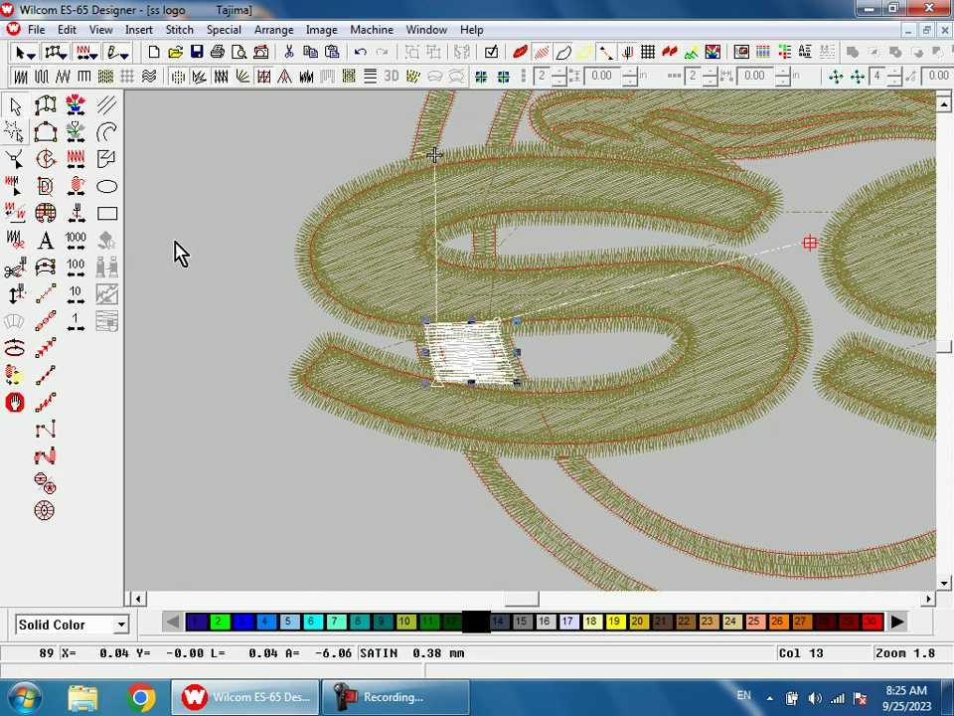
left_click(570, 627)
key("Escape")
key("Home")
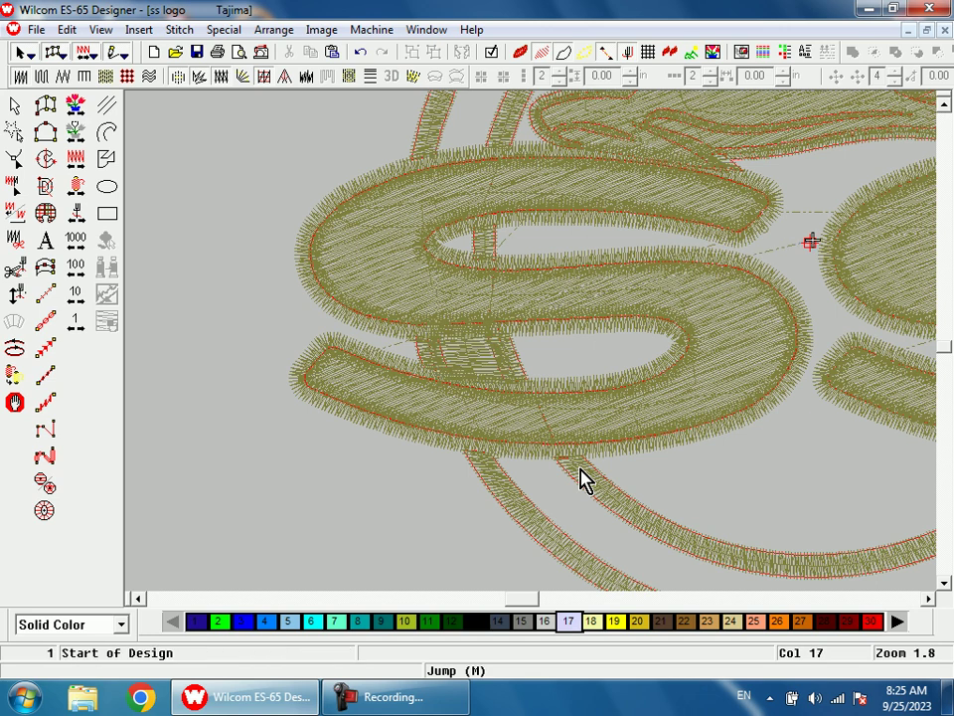
key("Page_Down")
key("shift+z")
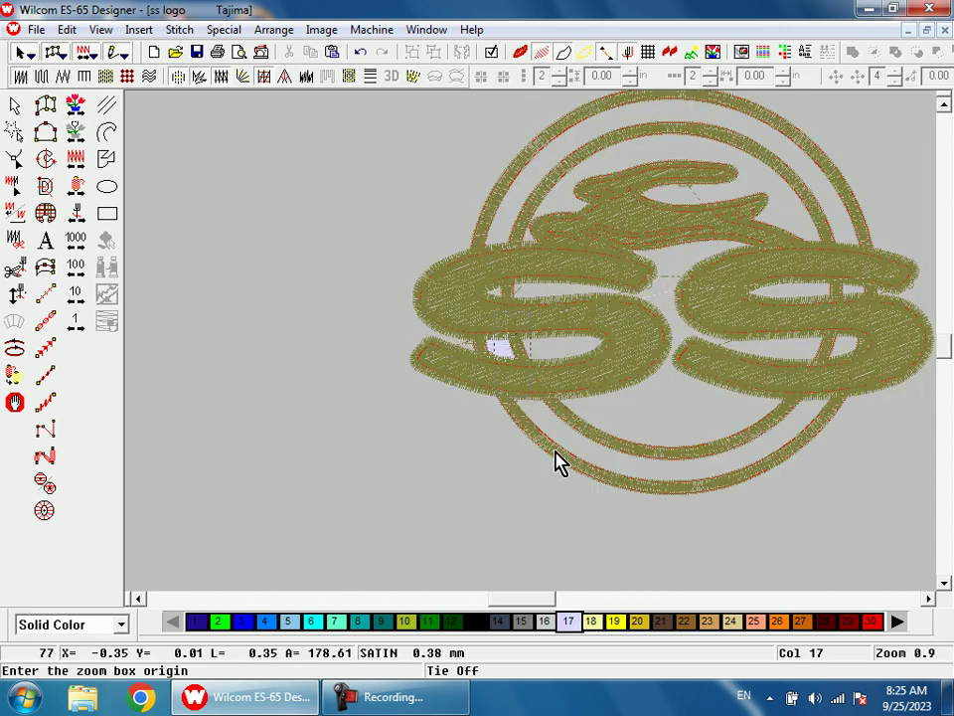
left_click_drag(494, 311, 555, 450)
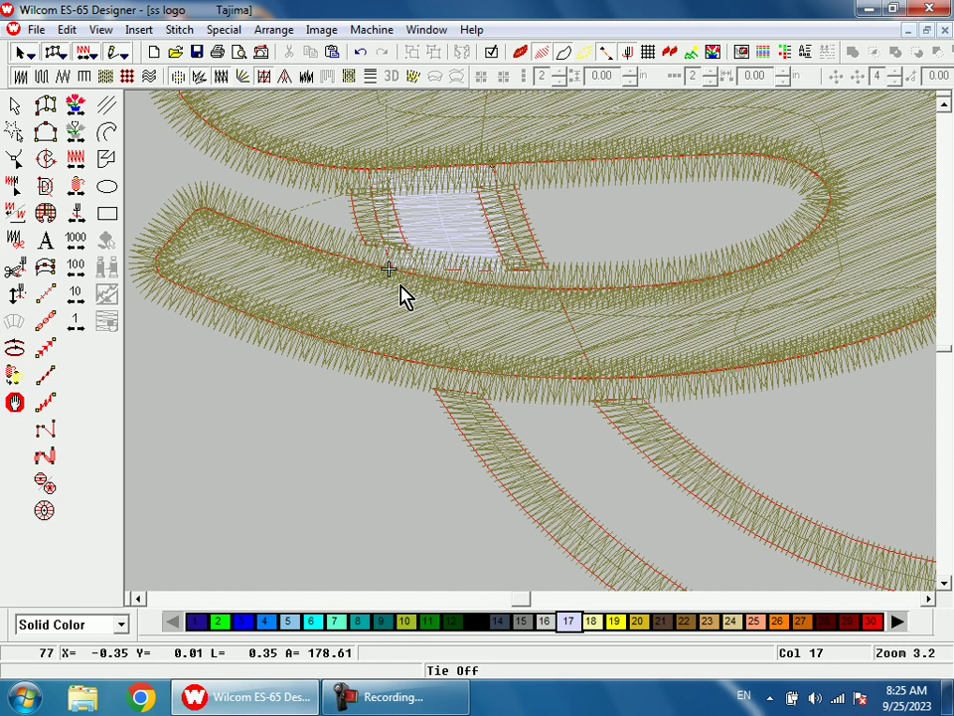
key("shift+z")
scroll(583, 373, "up", 1)
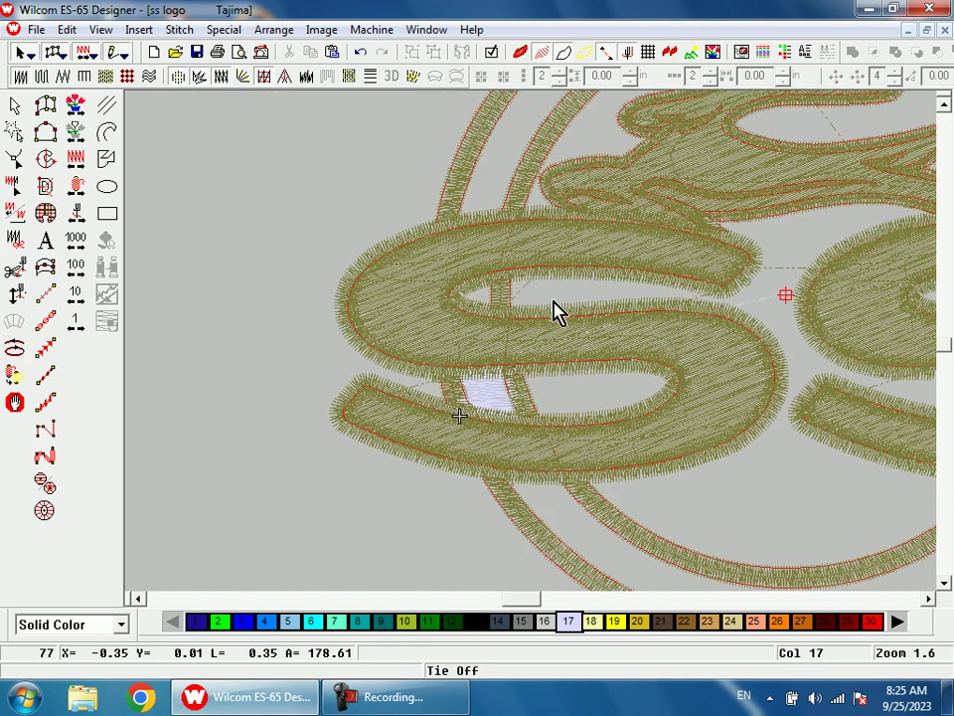
key("shift+z")
left_click_drag(545, 294, 592, 355)
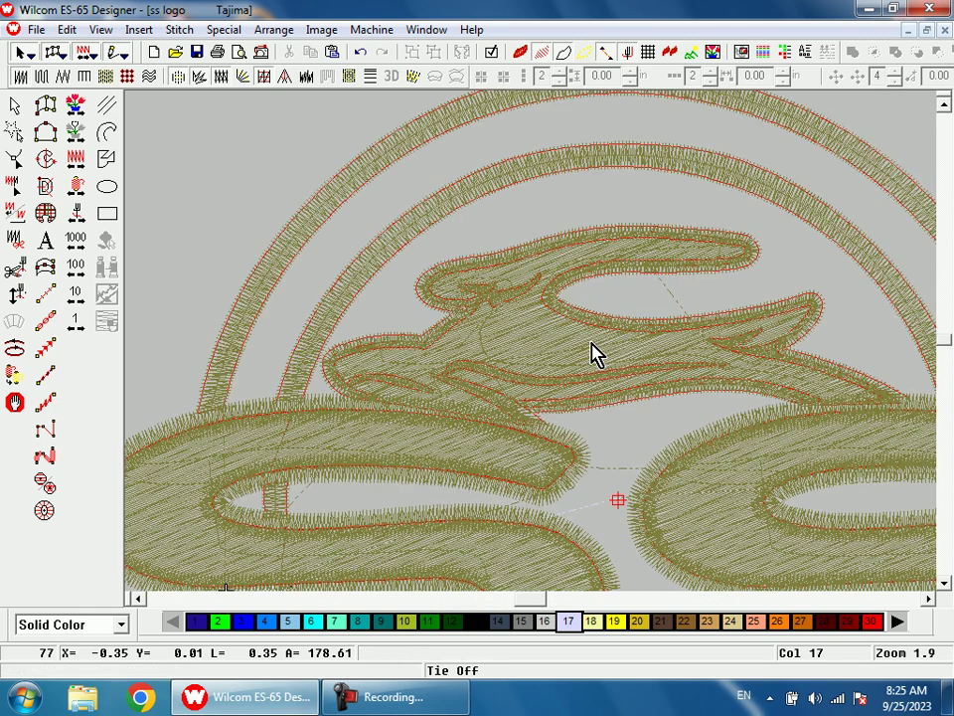
key("shift+z")
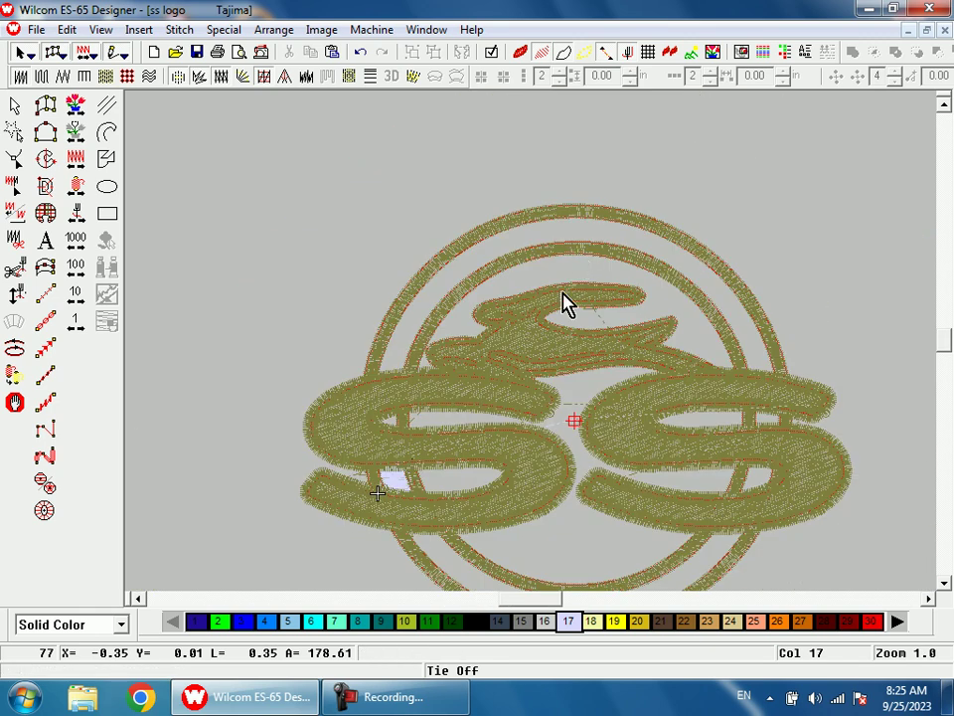
Step: Dismiss the Windows color scheme prompt and add a color 17 run stitch from the gap fill to the ring's lower arcs beneath the left S
key("b")
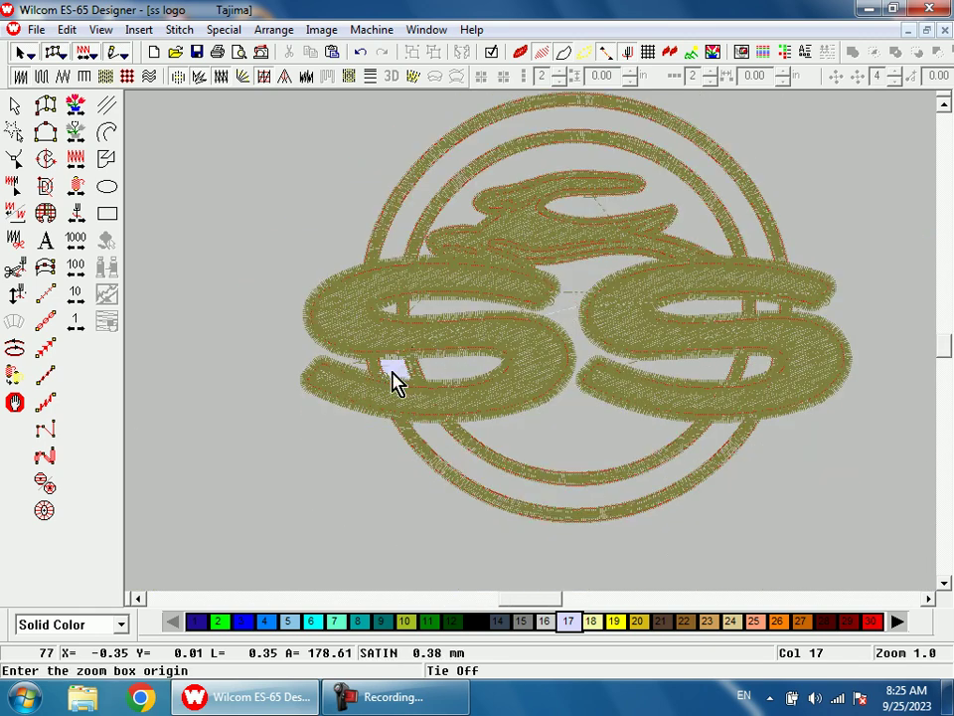
left_click_drag(394, 382, 543, 500)
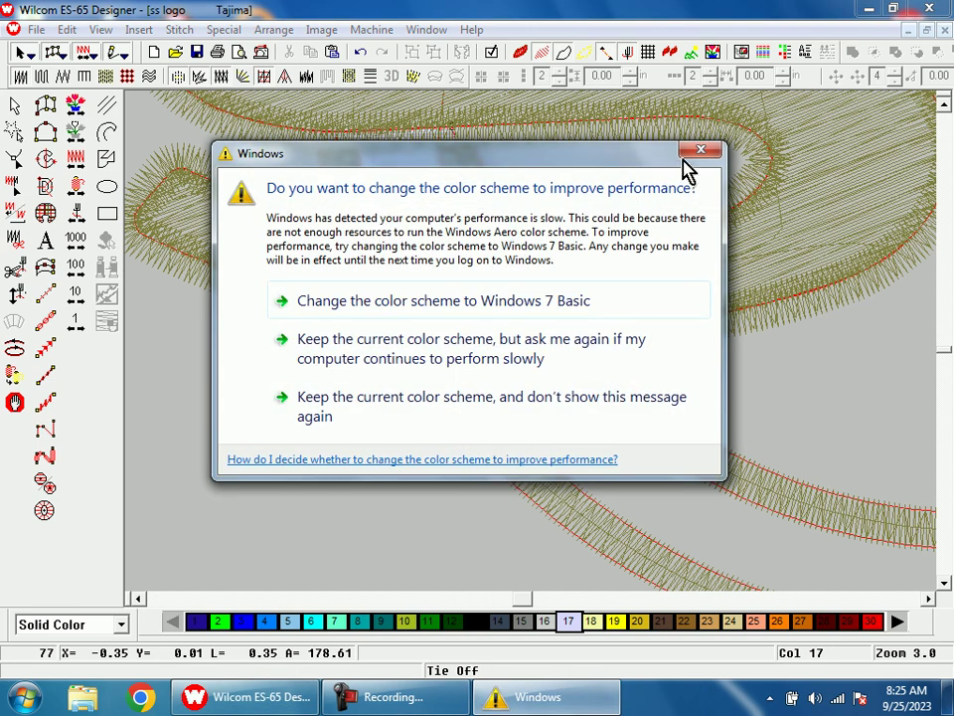
left_click(700, 150)
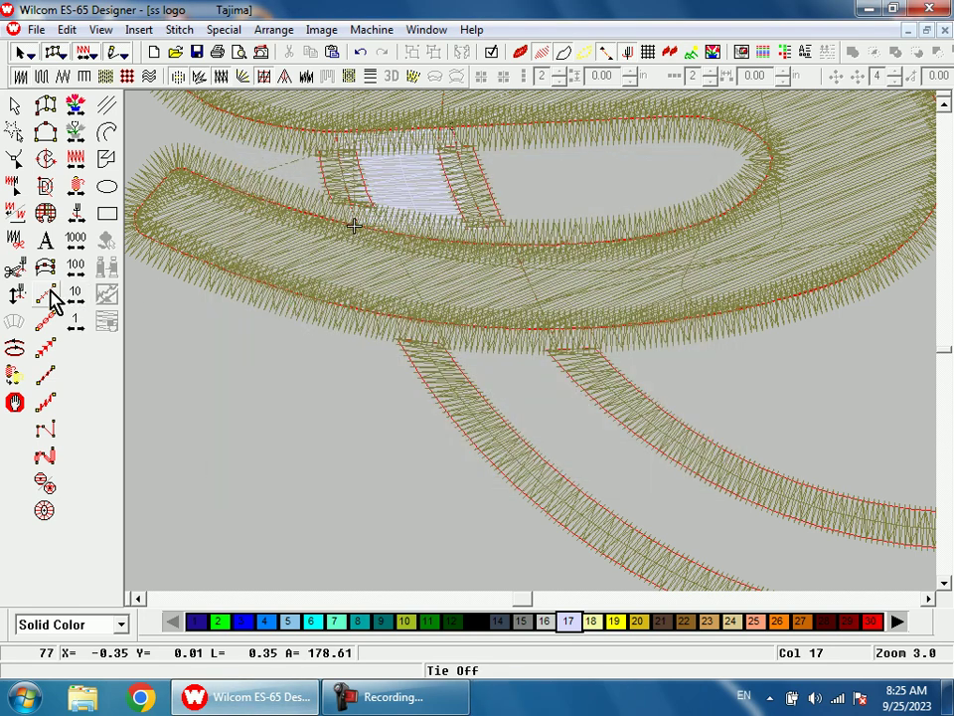
left_click(47, 295)
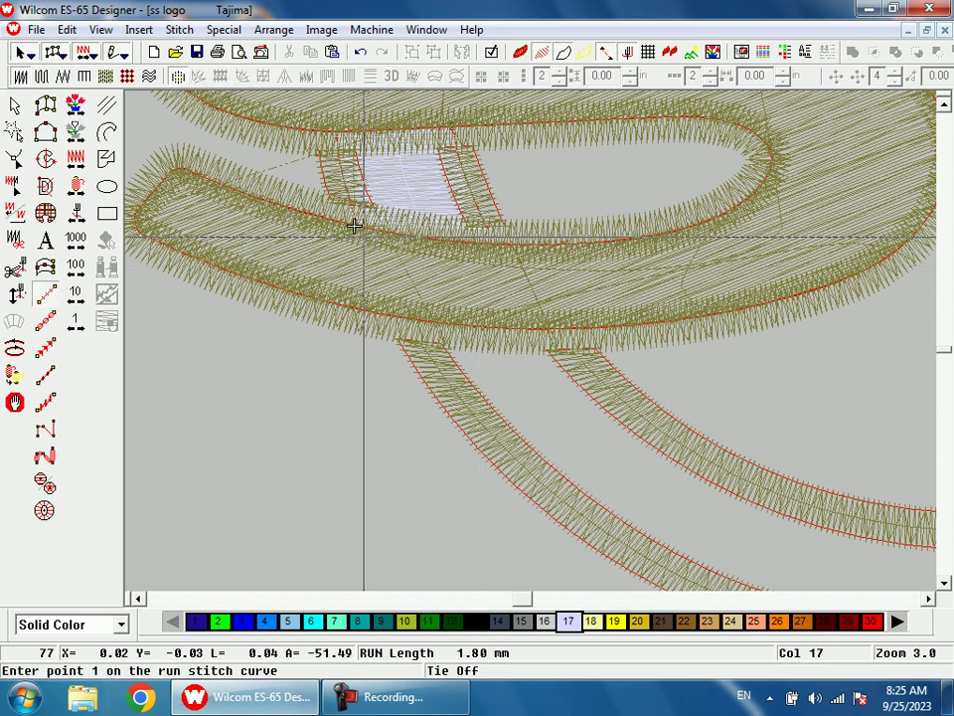
left_click(359, 237)
left_click(417, 336)
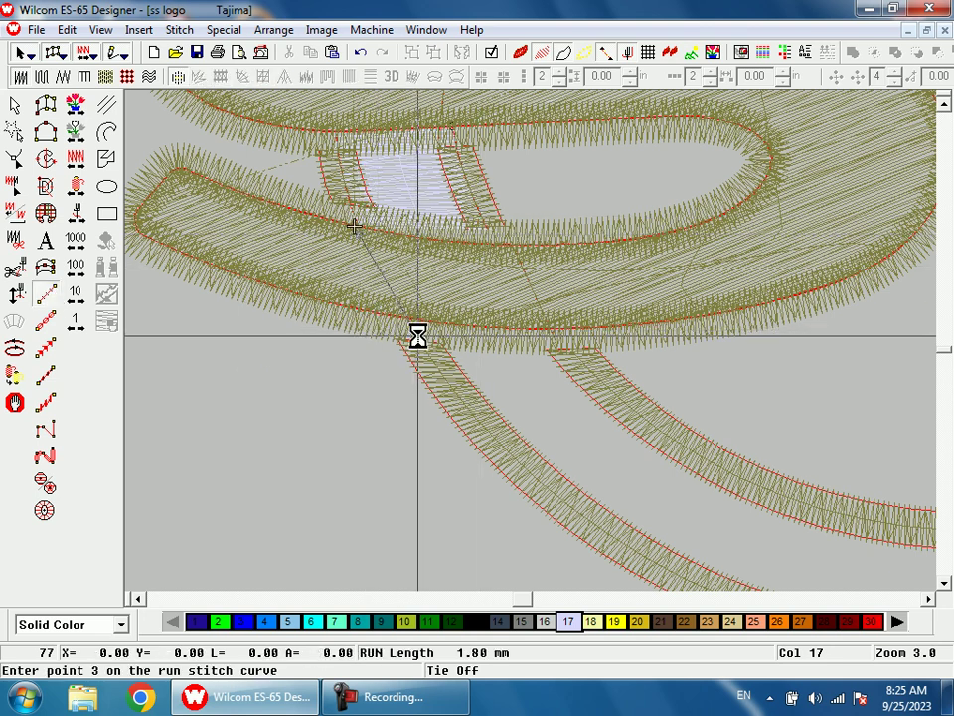
key("Return")
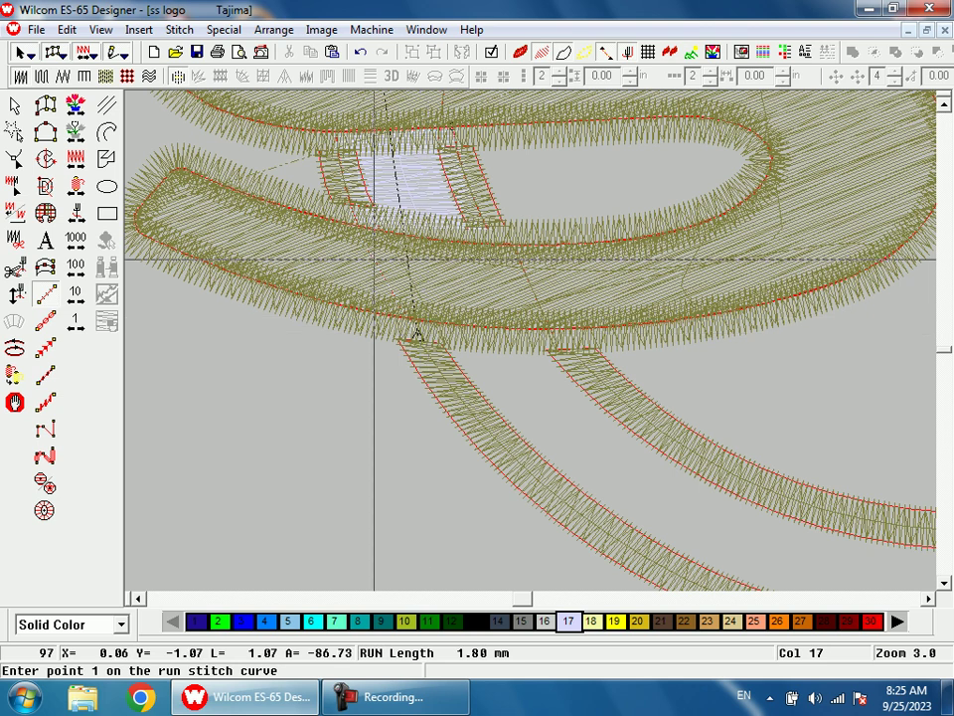
Step: Begin a satin column across the gap between the ring's lower arcs, placing its first two point pairs just beneath the left S
key("space")
left_click(419, 336)
left_click(566, 336)
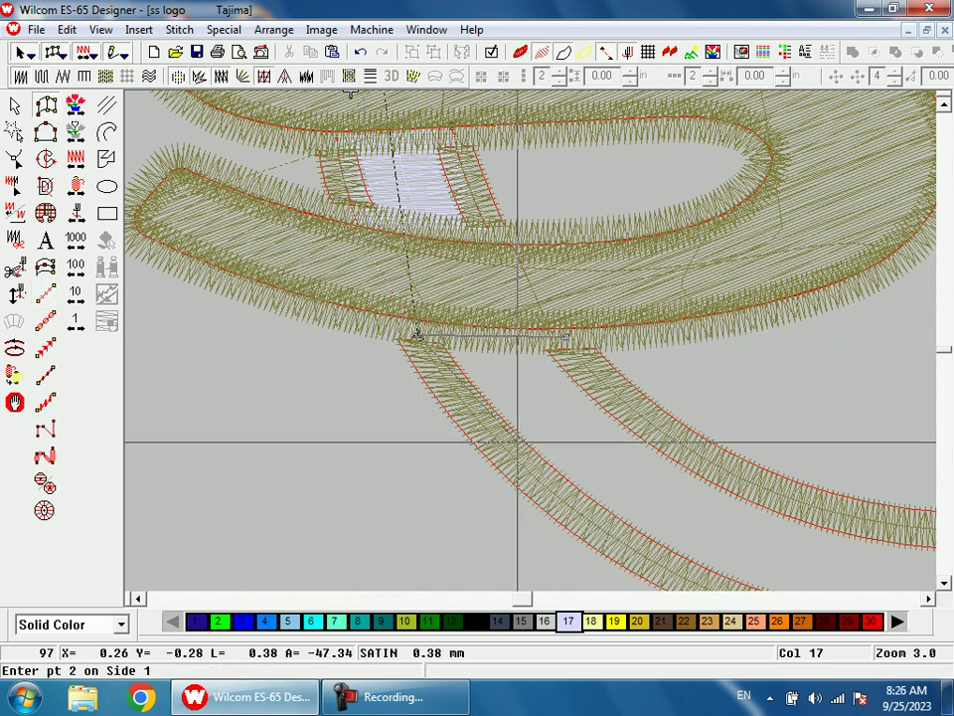
left_click(508, 451)
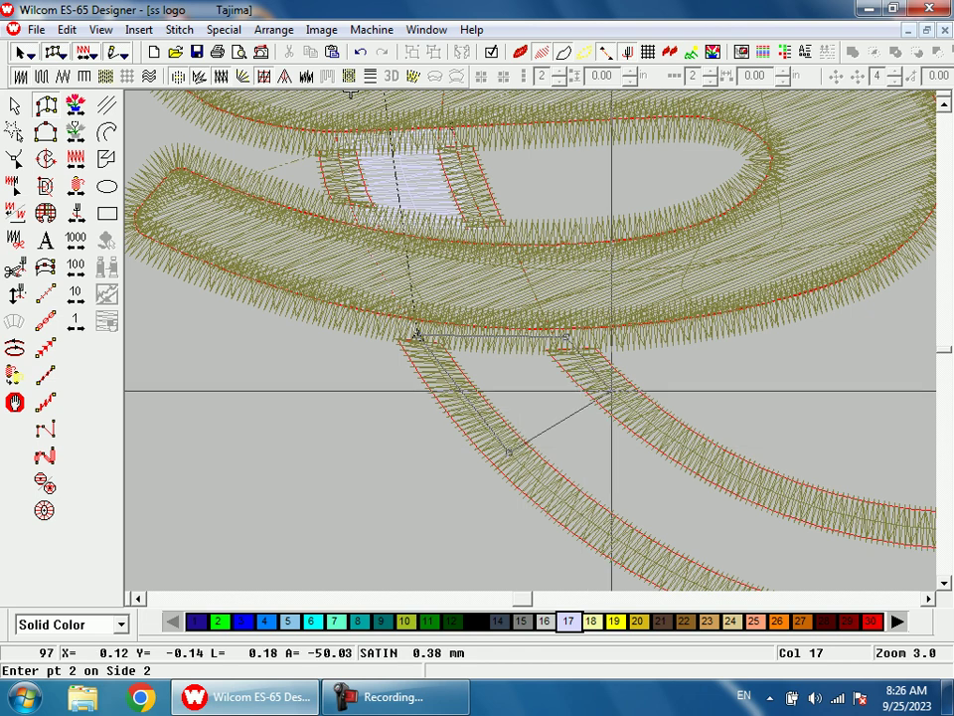
left_click(613, 391)
Step: Extend the satin column between the ring's lower arcs with two more point pairs, reaching the ring's bottom centre
key("shift+z")
key("shift+z")
key("b")
left_click_drag(526, 324, 656, 443)
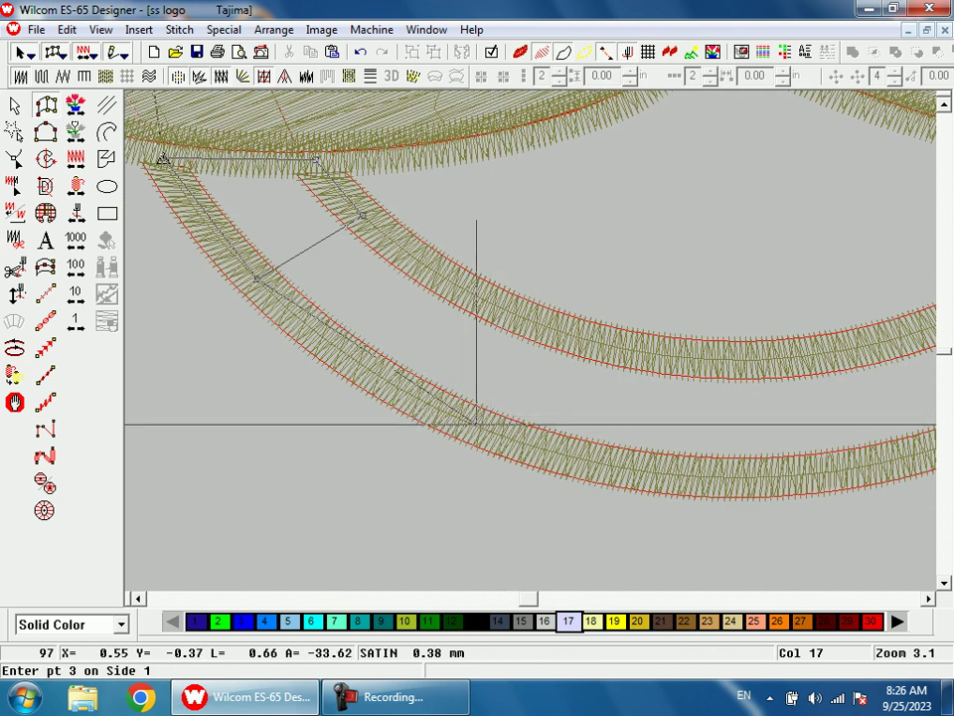
left_click(474, 423)
left_click(523, 321)
left_click(762, 475)
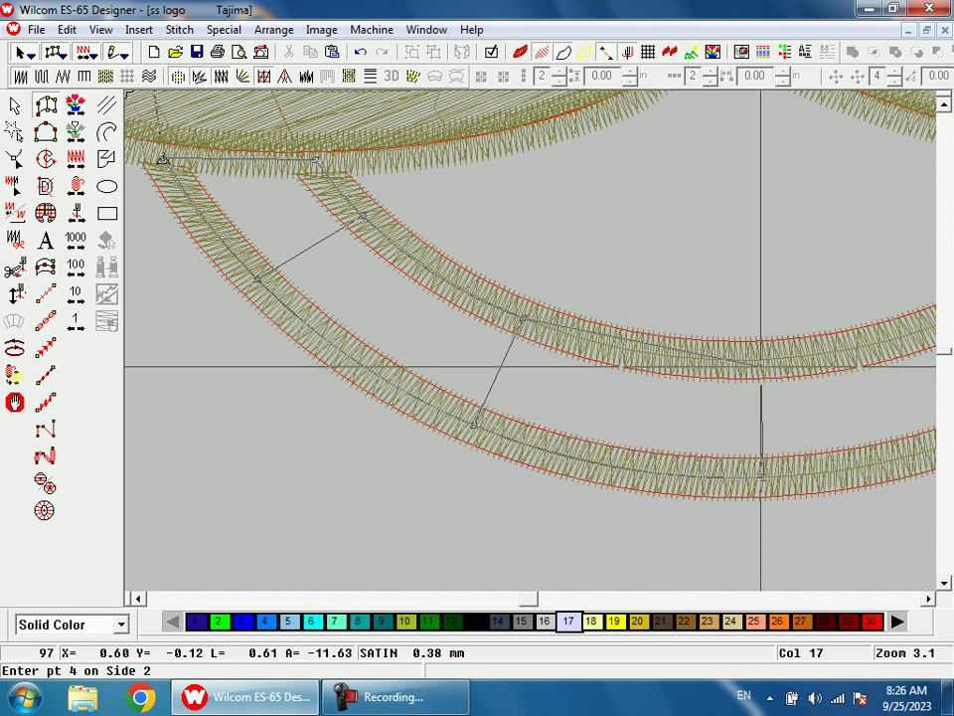
left_click(762, 360)
Step: Continue the satin column up the gap between the lower arcs and finish it just beneath the right S
key("shift+z")
key("shift+z")
key("b")
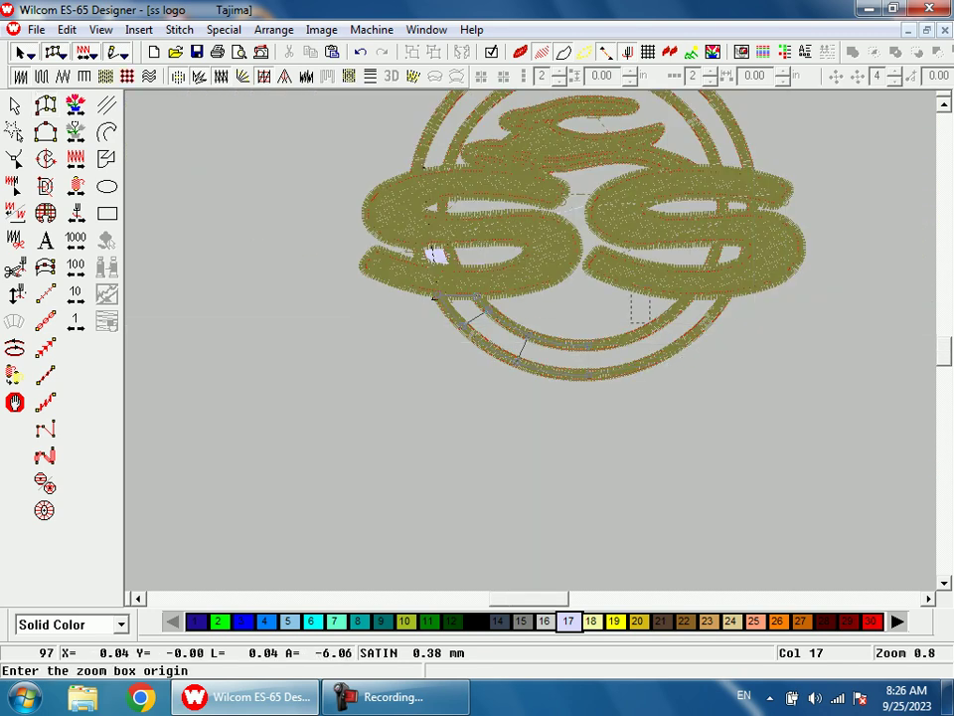
left_click_drag(642, 309, 452, 243)
left_click(581, 388)
left_click(507, 289)
left_click(753, 257)
left_click(628, 205)
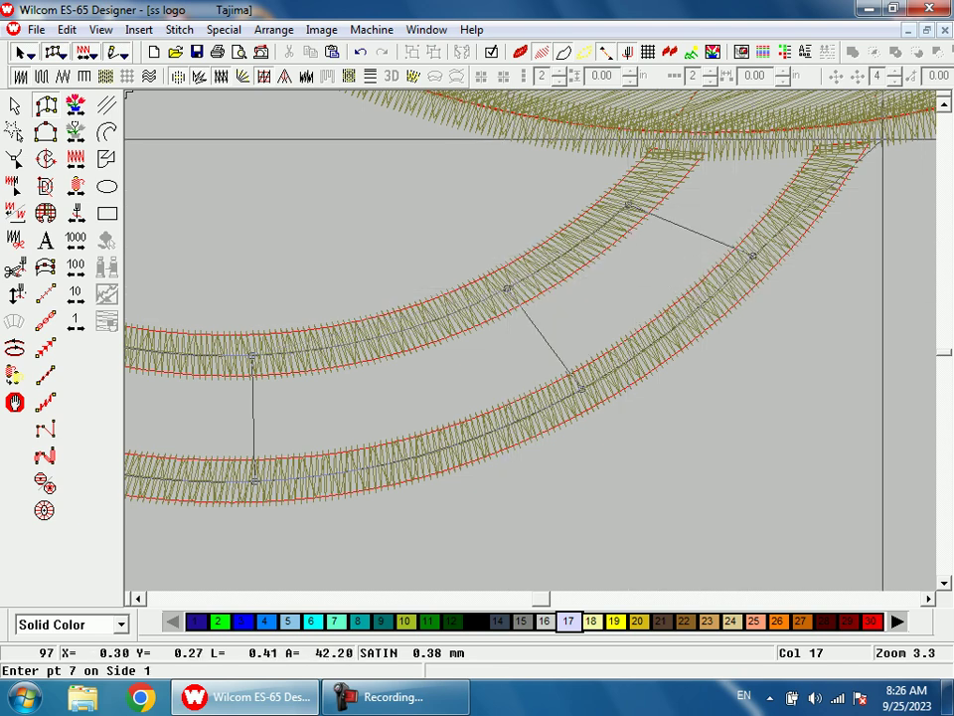
left_click(844, 142)
left_click(675, 144)
key("Return")
Step: Add a run stitch from the end of the lower arc fill up to the right S's lower opening
key("shift+z")
key("shift+z")
key("b")
left_click_drag(578, 212, 601, 333)
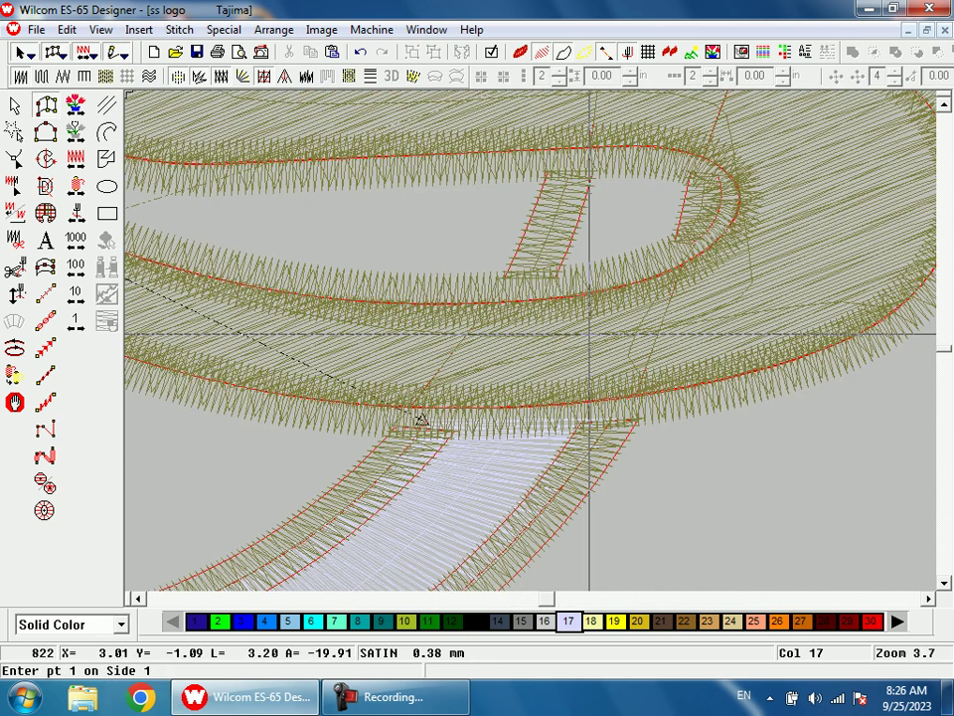
left_click(46, 293)
left_click(442, 407)
left_click(522, 285)
key("Return")
Step: Digitize a satin column filling the gap between the ring's bands in the right S's lower opening
key("space")
left_click(521, 284)
left_click(664, 285)
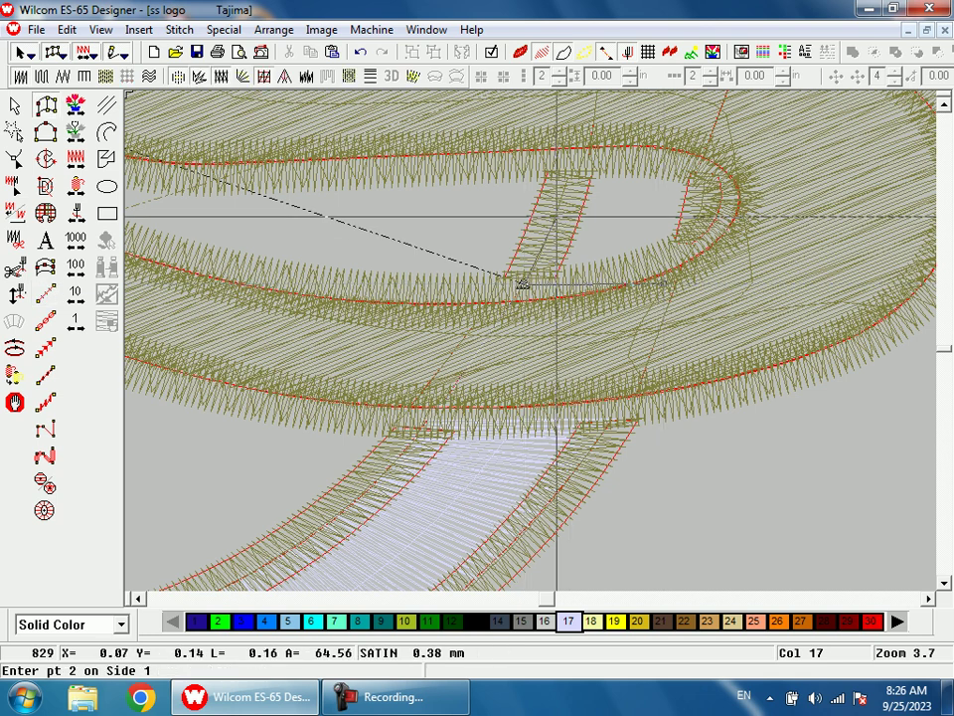
left_click(521, 286)
left_click(574, 152)
left_click(706, 157)
key("Return")
Step: Add a run stitch from the lower opening's fill to the bottom edge of the right S's upper opening
key("shift+z")
key("shift+z")
key("shift+z")
key("b")
left_click_drag(521, 272, 567, 326)
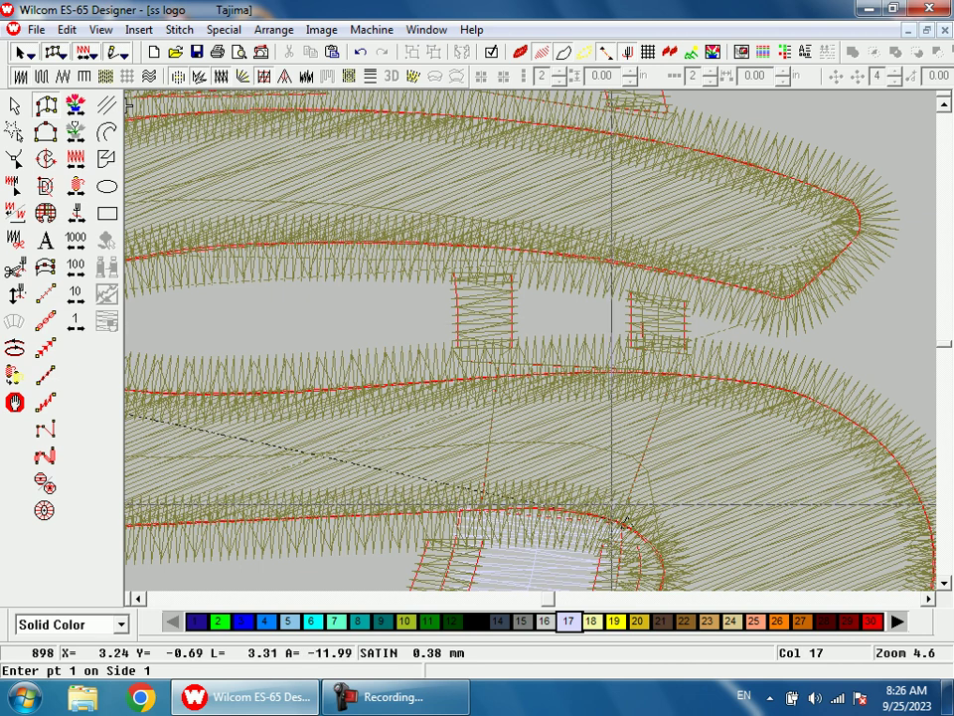
left_click(46, 295)
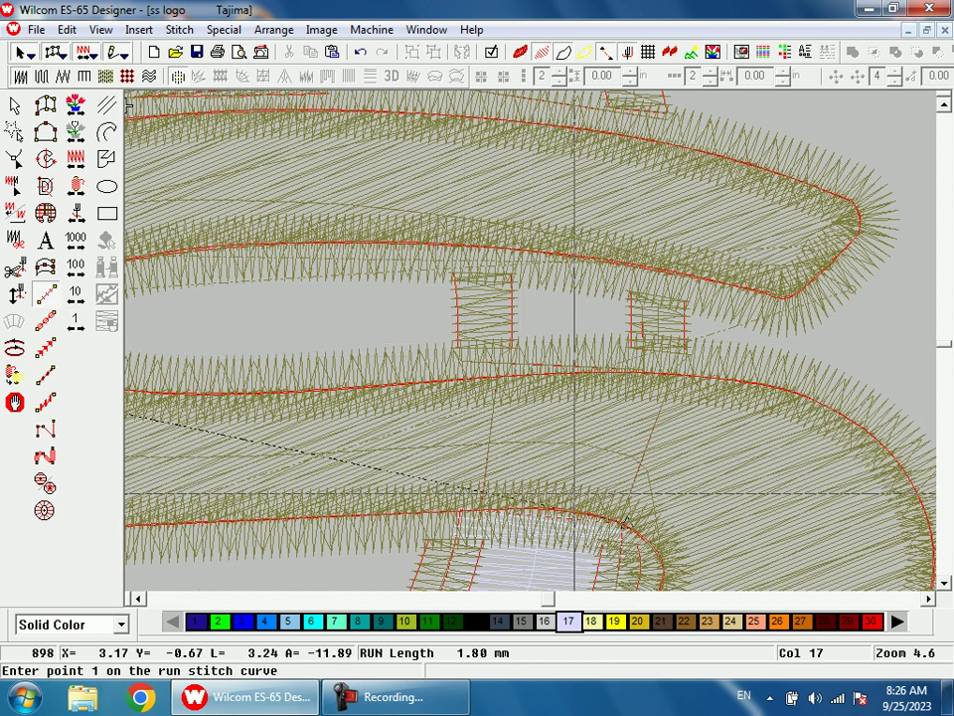
left_click(619, 515)
left_click(657, 366)
key("Return")
Step: Digitize a satin column filling the gap between the ring's bands in the right S's upper opening
key("space")
left_click(657, 364)
left_click(487, 361)
left_click(645, 328)
left_click(486, 318)
left_click(645, 263)
key("Return")
Step: Add a run stitch from the upper opening's fill to the base of the ring's upper arcs above the right S
key("h")
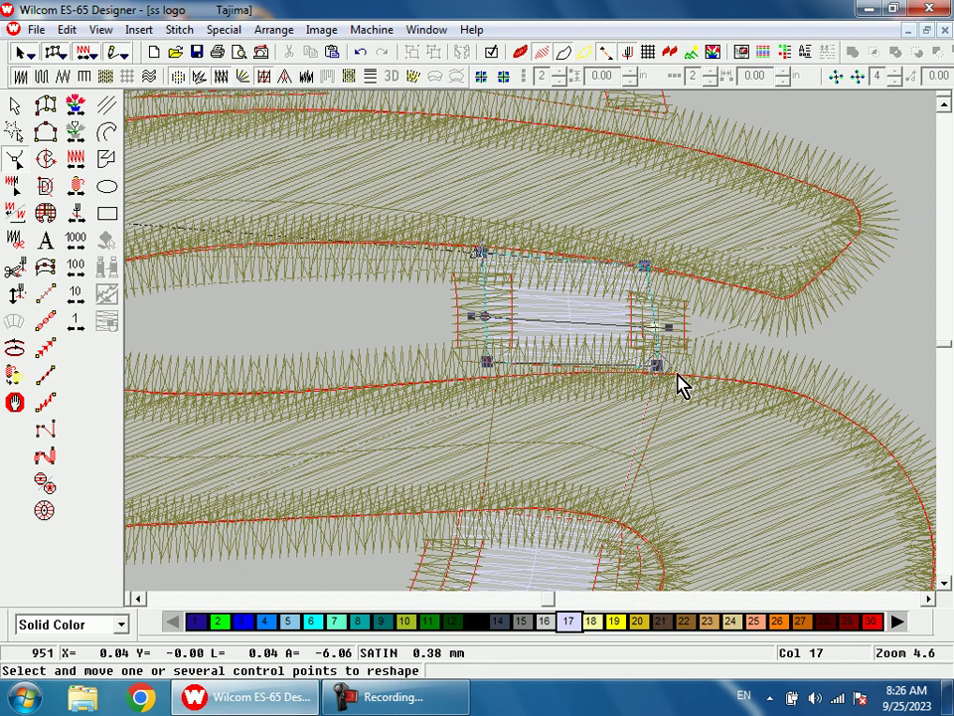
scroll(528, 390, "up", 3)
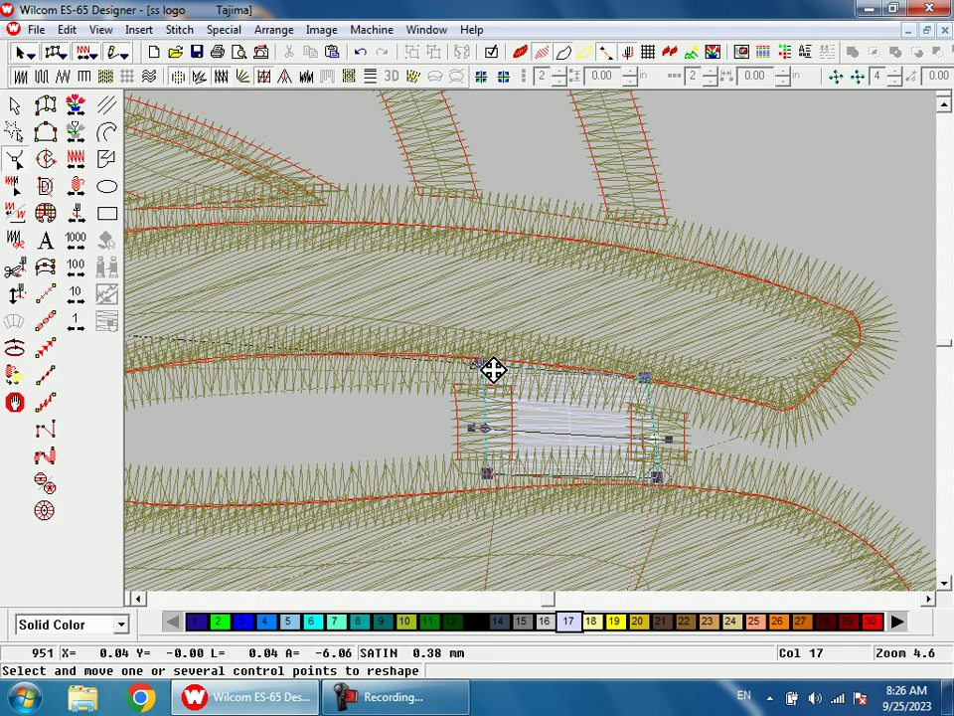
key("r")
left_click(477, 365)
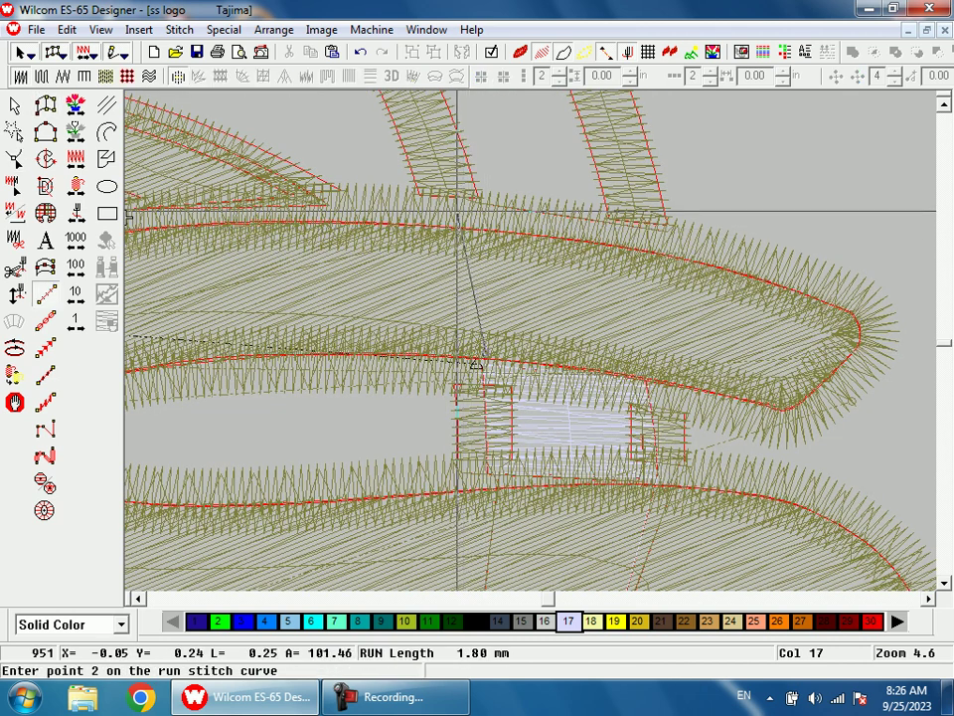
left_click(457, 210)
key("Return")
scroll(452, 341, "up", 3)
Step: Begin a satin column between the ring's upper arcs, placing its first two point pairs just above the right S
key("a")
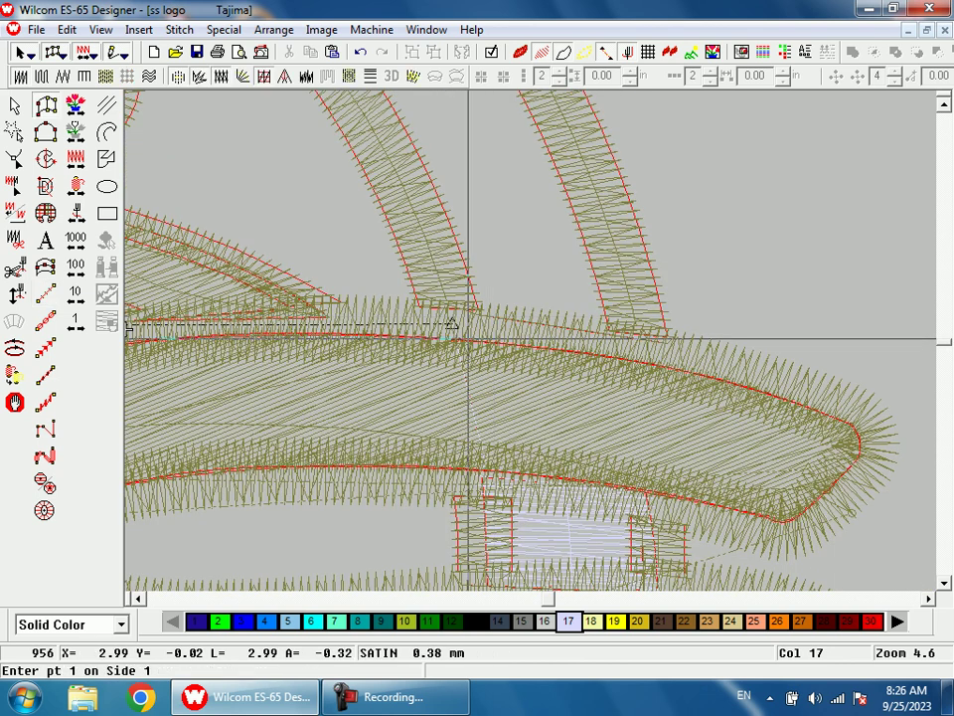
left_click(489, 343)
left_click(638, 342)
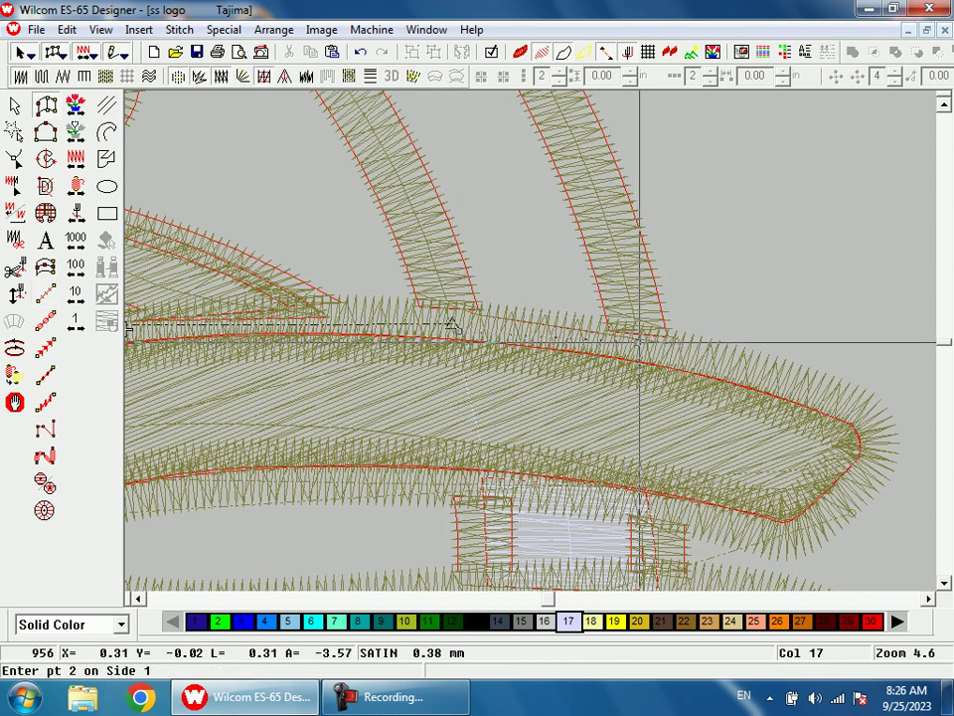
scroll(440, 319, "up", 3)
left_click(437, 240)
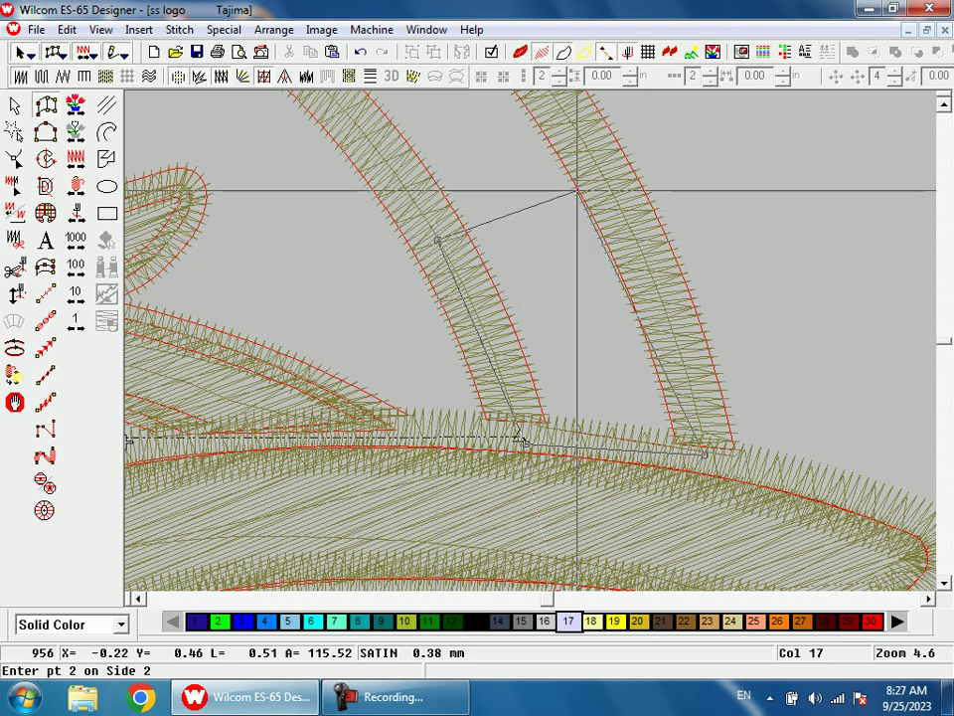
left_click(594, 164)
Step: Extend the upper satin column with three more point pairs over the ring's top and onto its left side
key("shift+z")
key("shift+z")
key("b")
left_click_drag(402, 181, 522, 333)
left_click(526, 344)
left_click(603, 237)
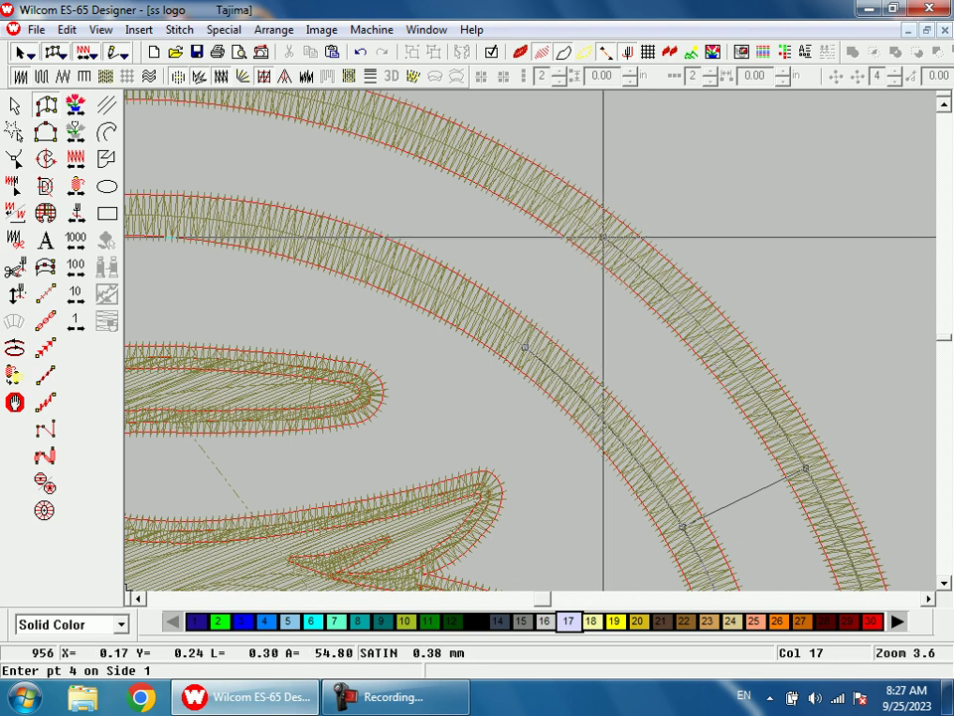
left_click(411, 286)
left_click(417, 417)
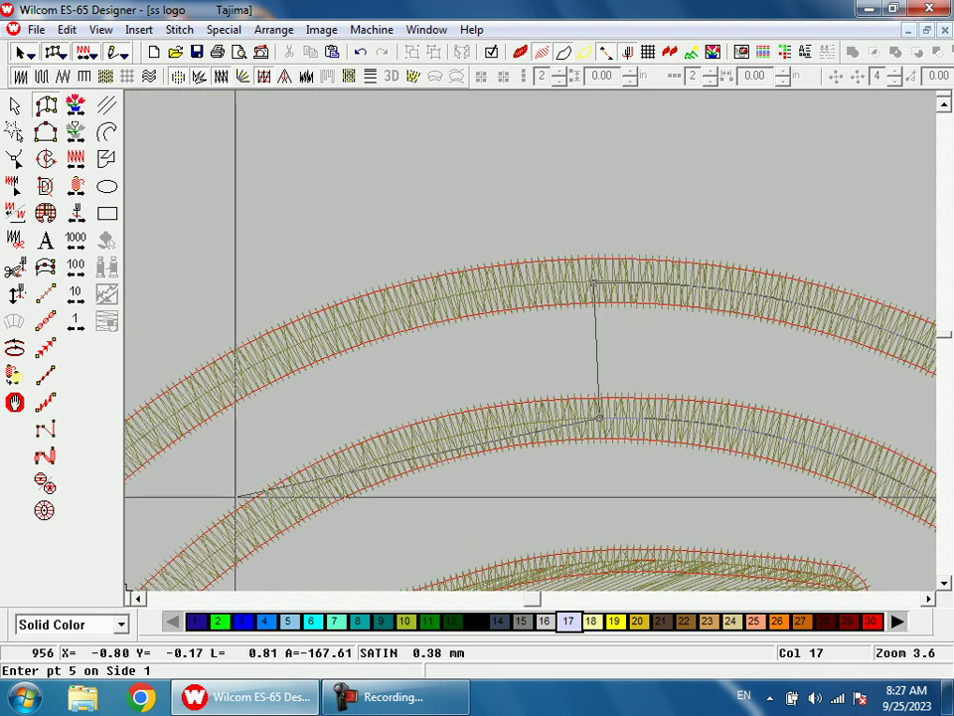
left_click(299, 496)
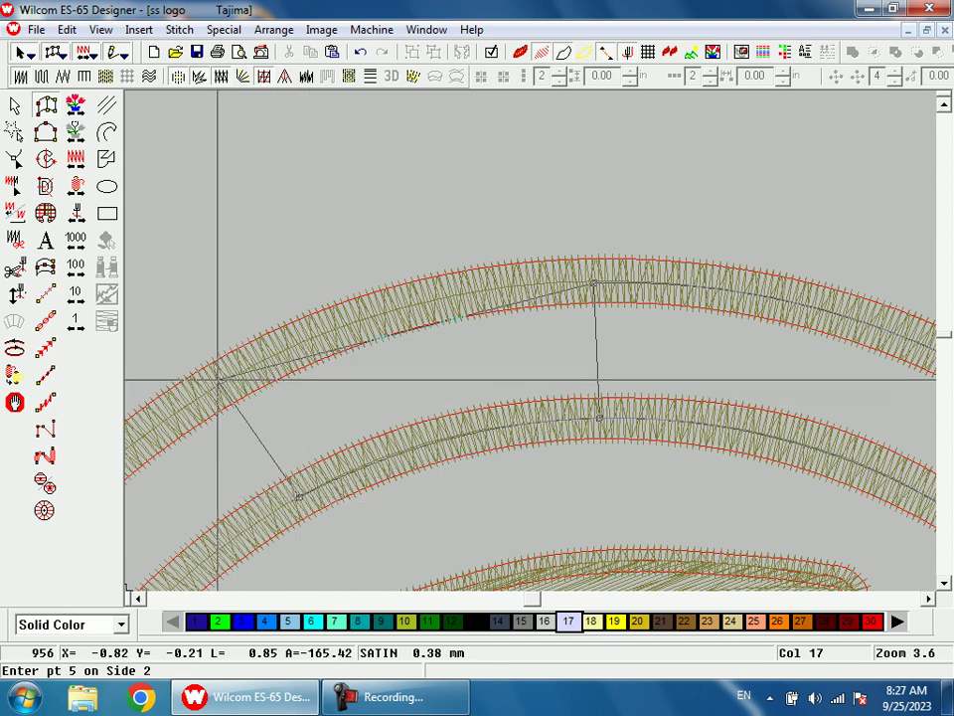
left_click(219, 381)
Step: Carry the satin column down the ring's left side and finish it at the top edge of the left S
key("shift+z")
key("shift+z")
key("b")
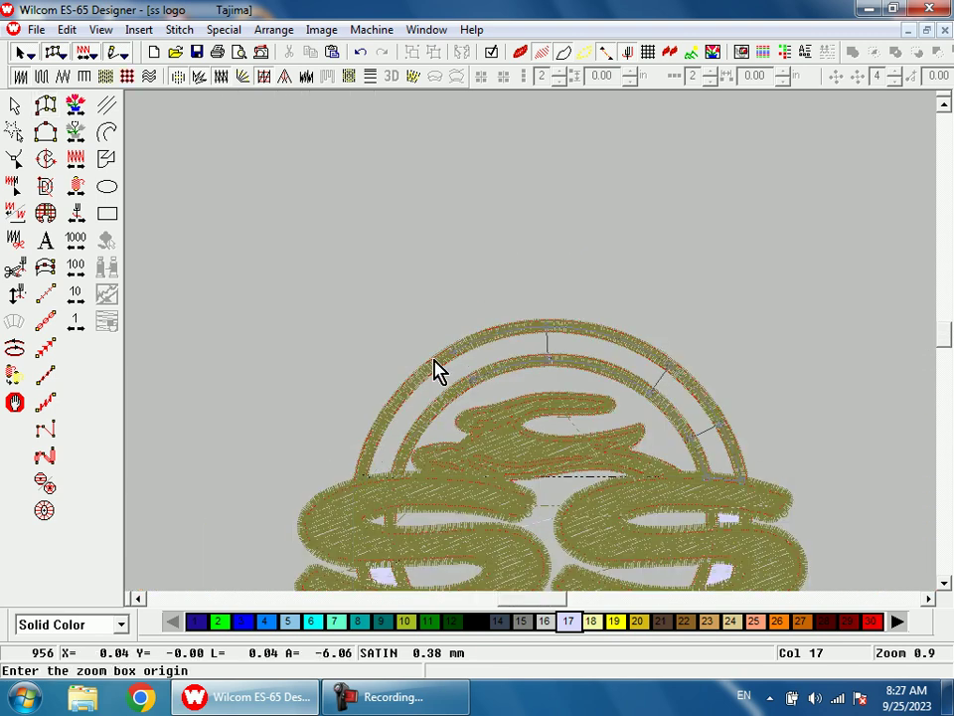
left_click_drag(438, 369, 457, 467)
left_click(247, 535)
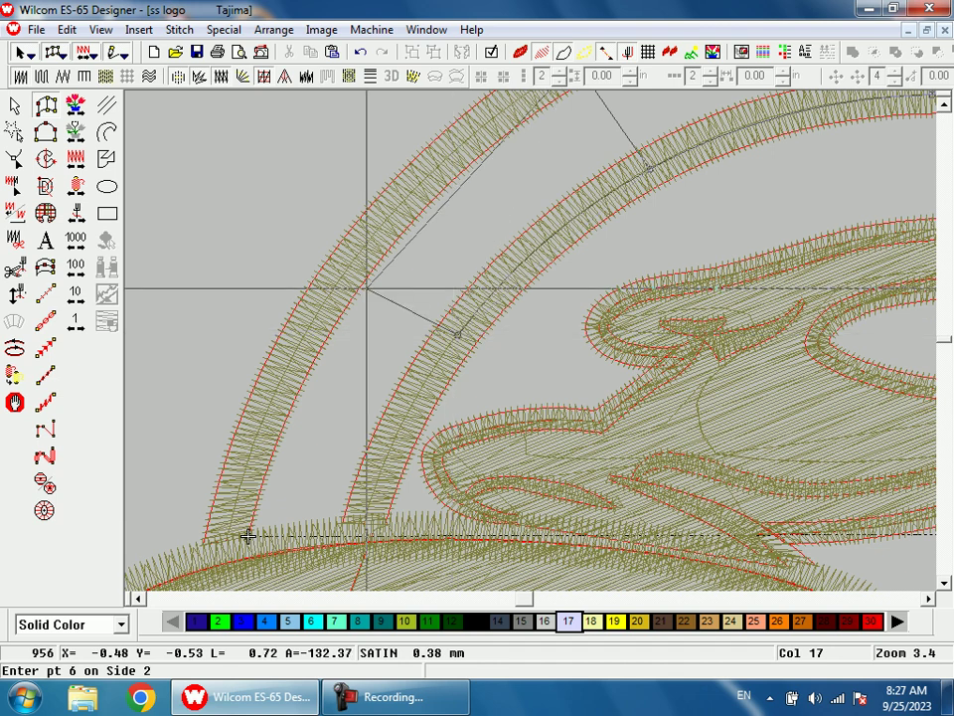
left_click(339, 284)
left_click(359, 546)
left_click(226, 555)
key("Return")
Step: Add a run stitch from the end of the upper arc fill down toward the left S's upper opening
key("0")
key("b")
left_click_drag(498, 320, 528, 396)
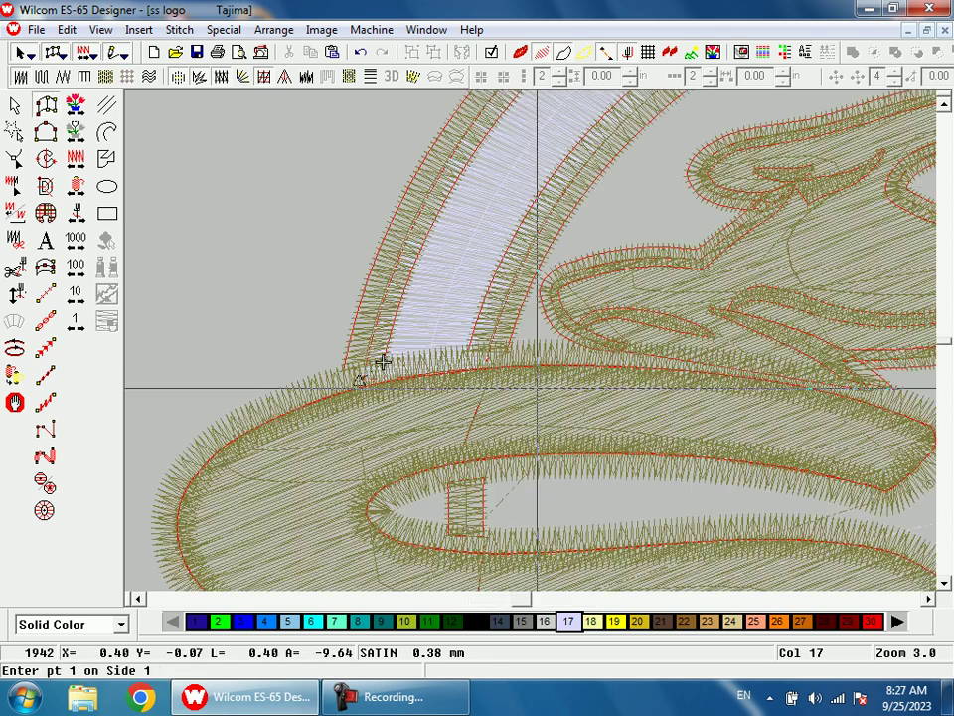
key("space")
left_click(370, 385)
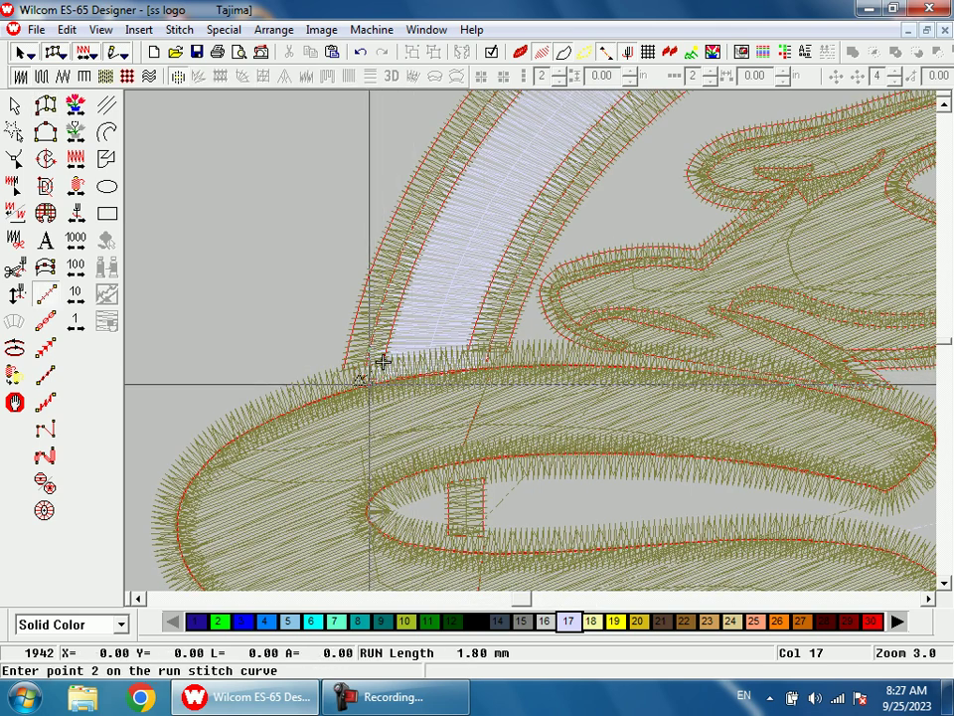
key("Return")
Step: Show the artwork colors and digitize a satin column filling the ring gap in the left S's upper opening
key("a")
left_click(382, 363)
left_click(382, 361)
key("shift+t")
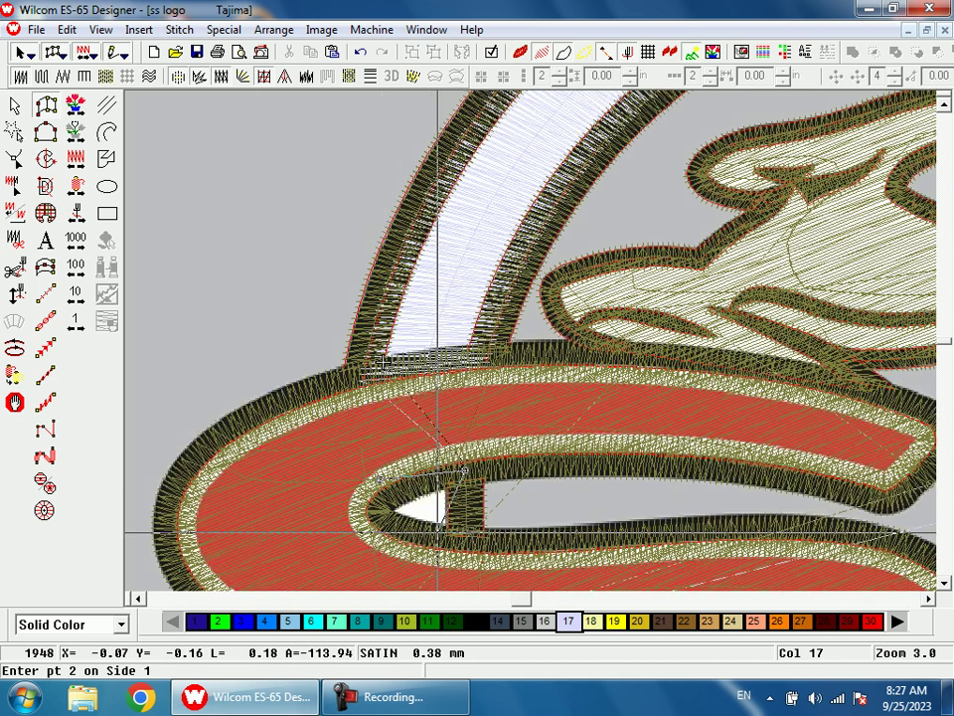
left_click(429, 530)
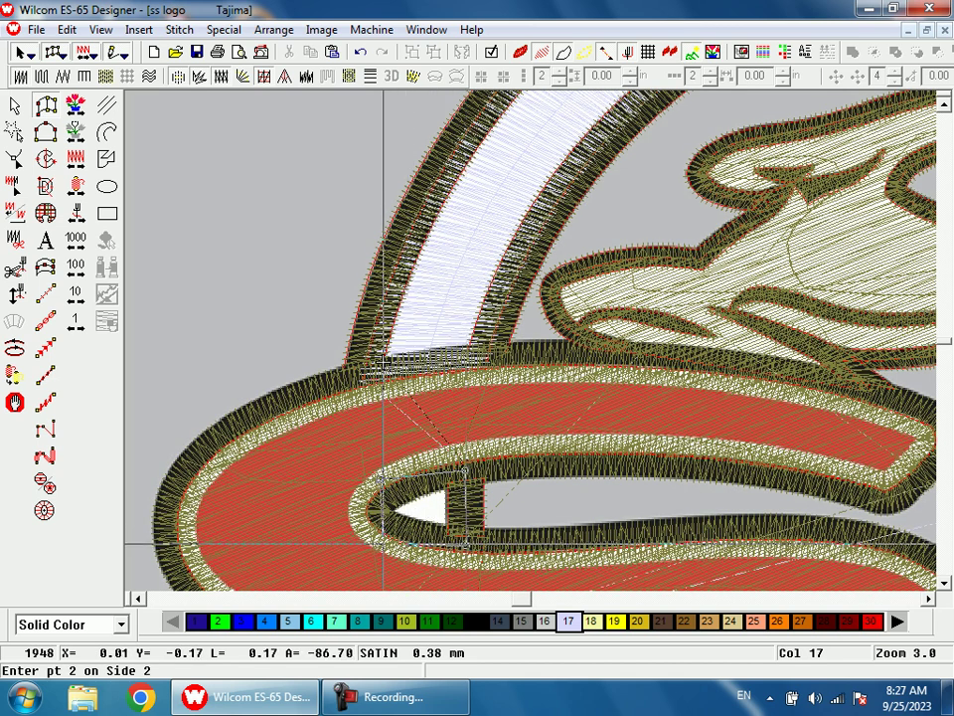
left_click(384, 543)
key("Return")
Step: View the whole design and travel forward by machine function through the remaining stitching to the design's end
key("0")
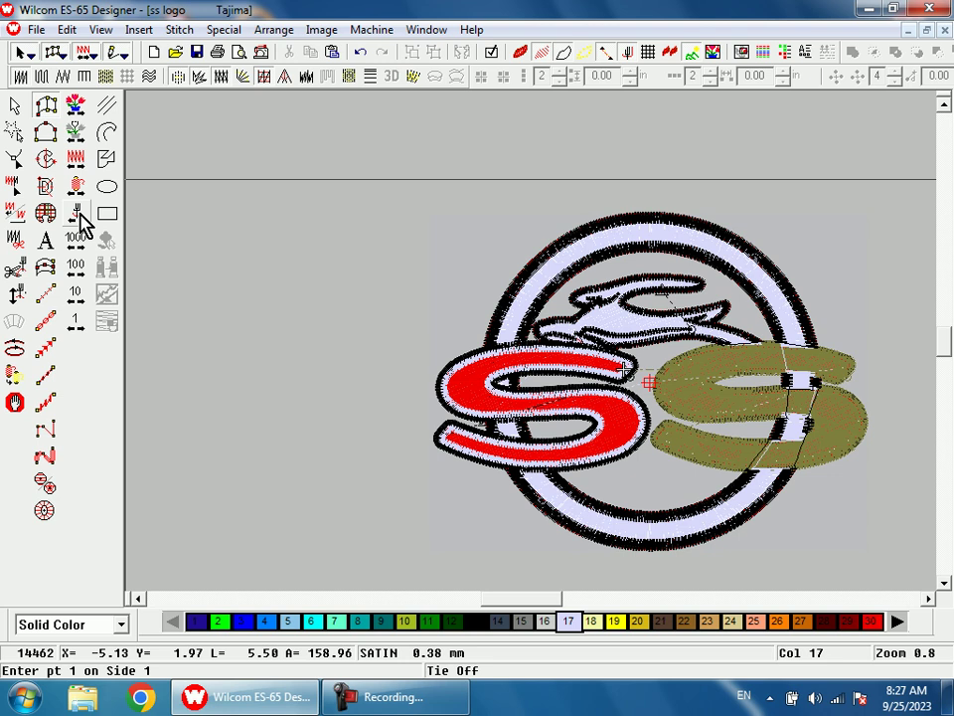
right_click(79, 219)
right_click(80, 220)
right_click(79, 220)
right_click(80, 219)
right_click(79, 219)
right_click(79, 220)
right_click(79, 220)
right_click(80, 220)
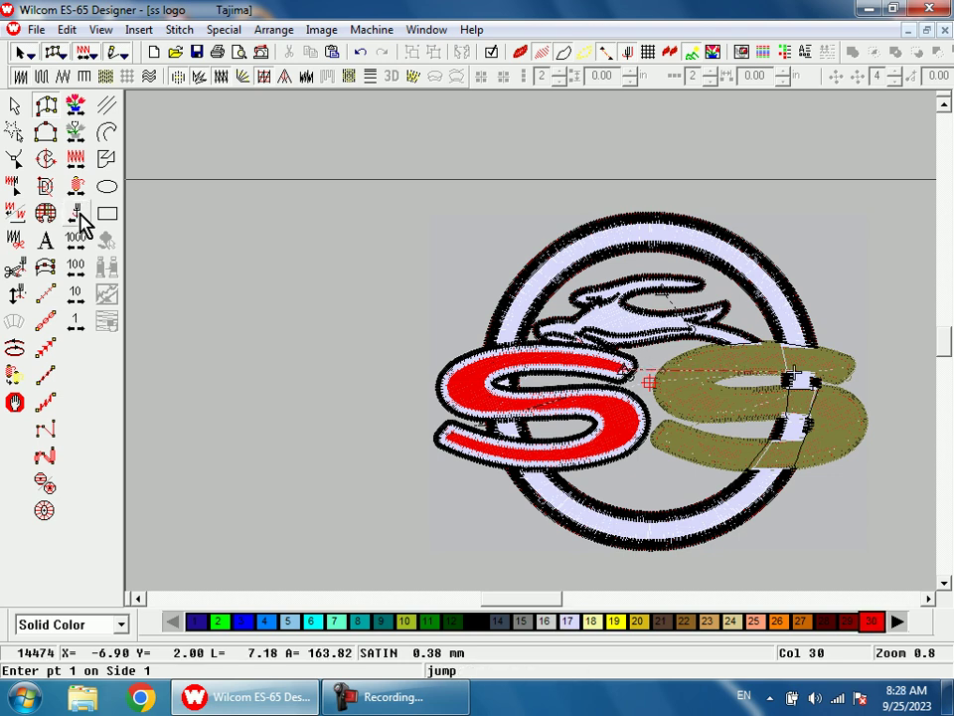
right_click(79, 220)
right_click(79, 219)
right_click(79, 220)
right_click(80, 219)
right_click(79, 219)
right_click(79, 220)
right_click(80, 220)
right_click(79, 220)
right_click(79, 220)
right_click(80, 219)
right_click(80, 219)
right_click(80, 220)
right_click(80, 220)
right_click(79, 220)
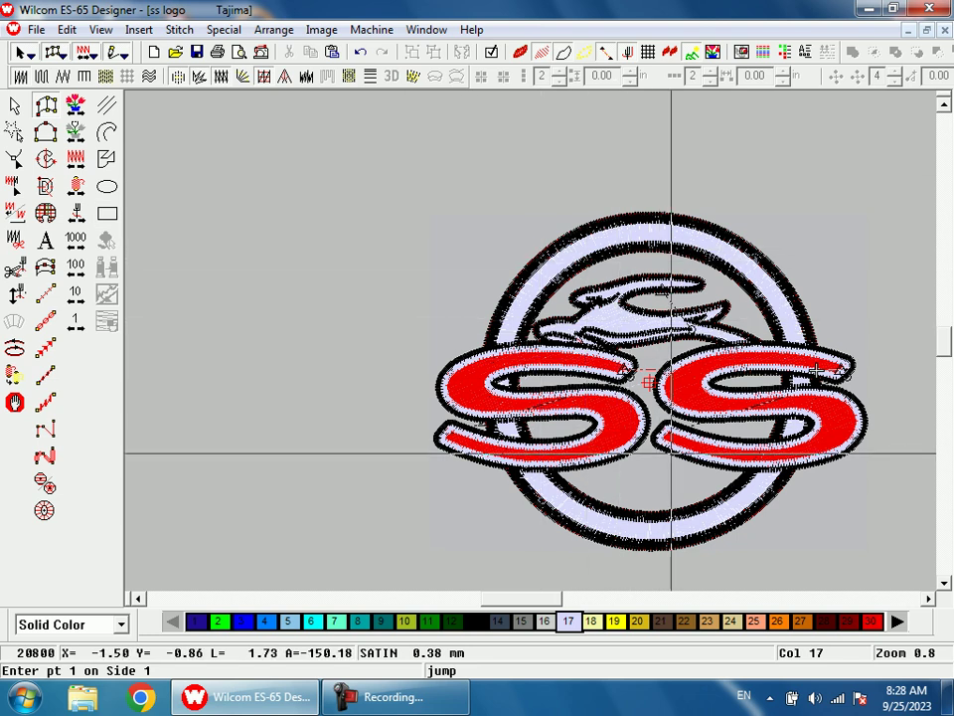
Step: Preview the finished logo in TrueView at zoom 1.0 and dismiss the Windows color scheme prompt
key("t")
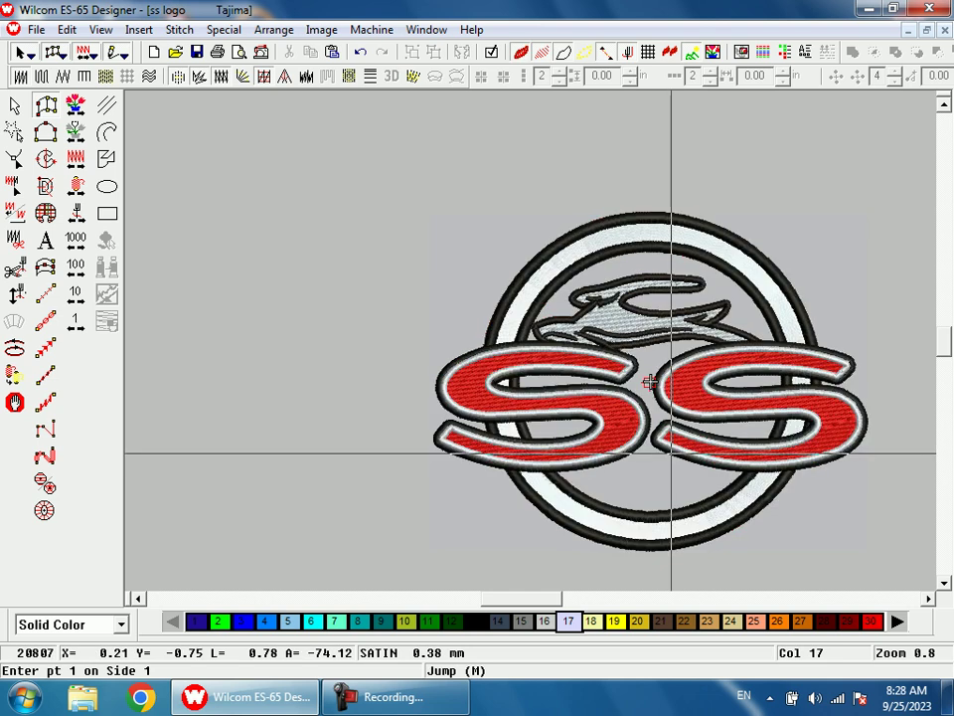
key("Escape")
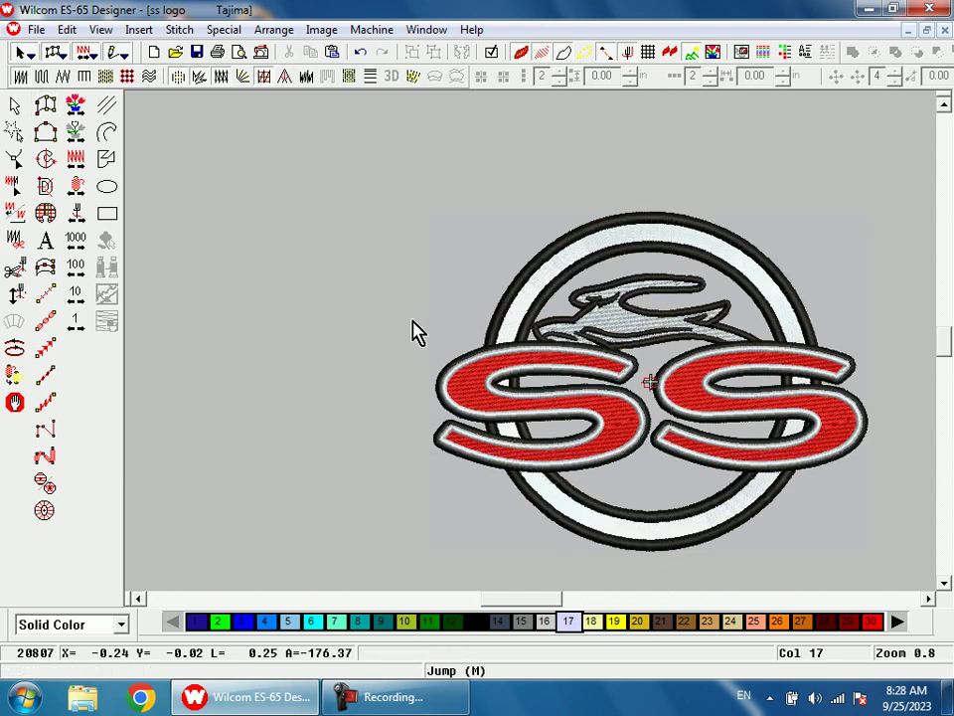
key("1")
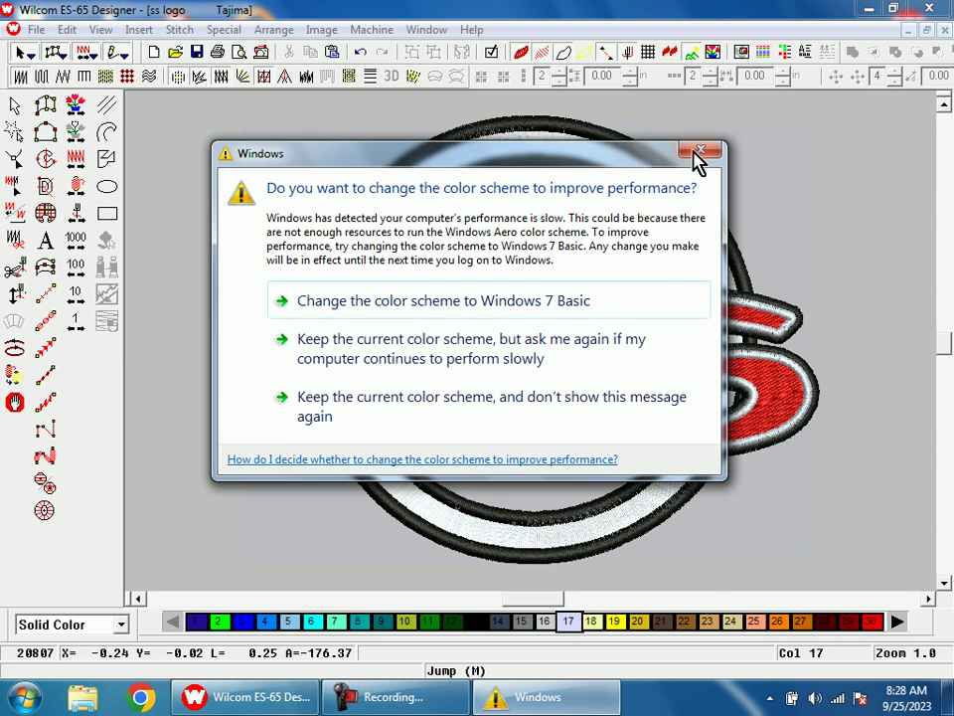
left_click(704, 152)
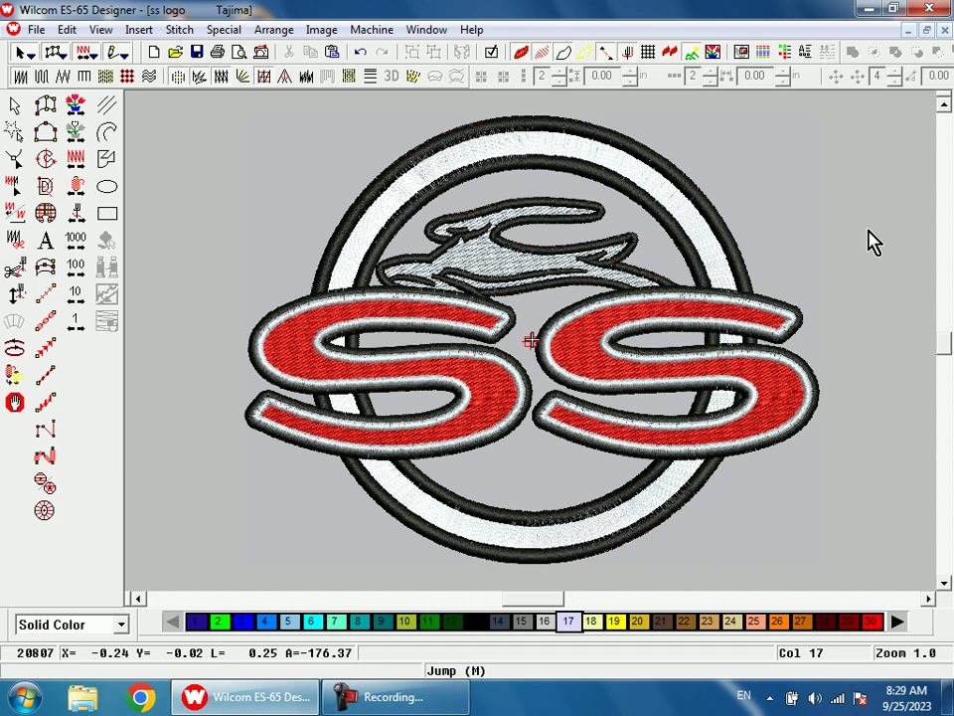
left_click(445, 696)
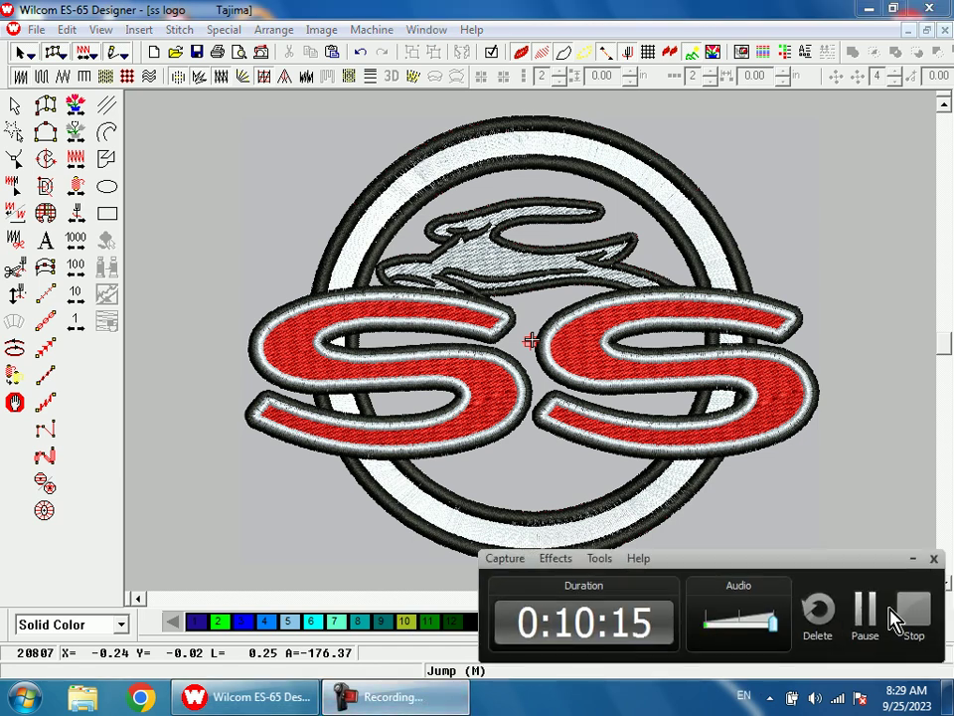